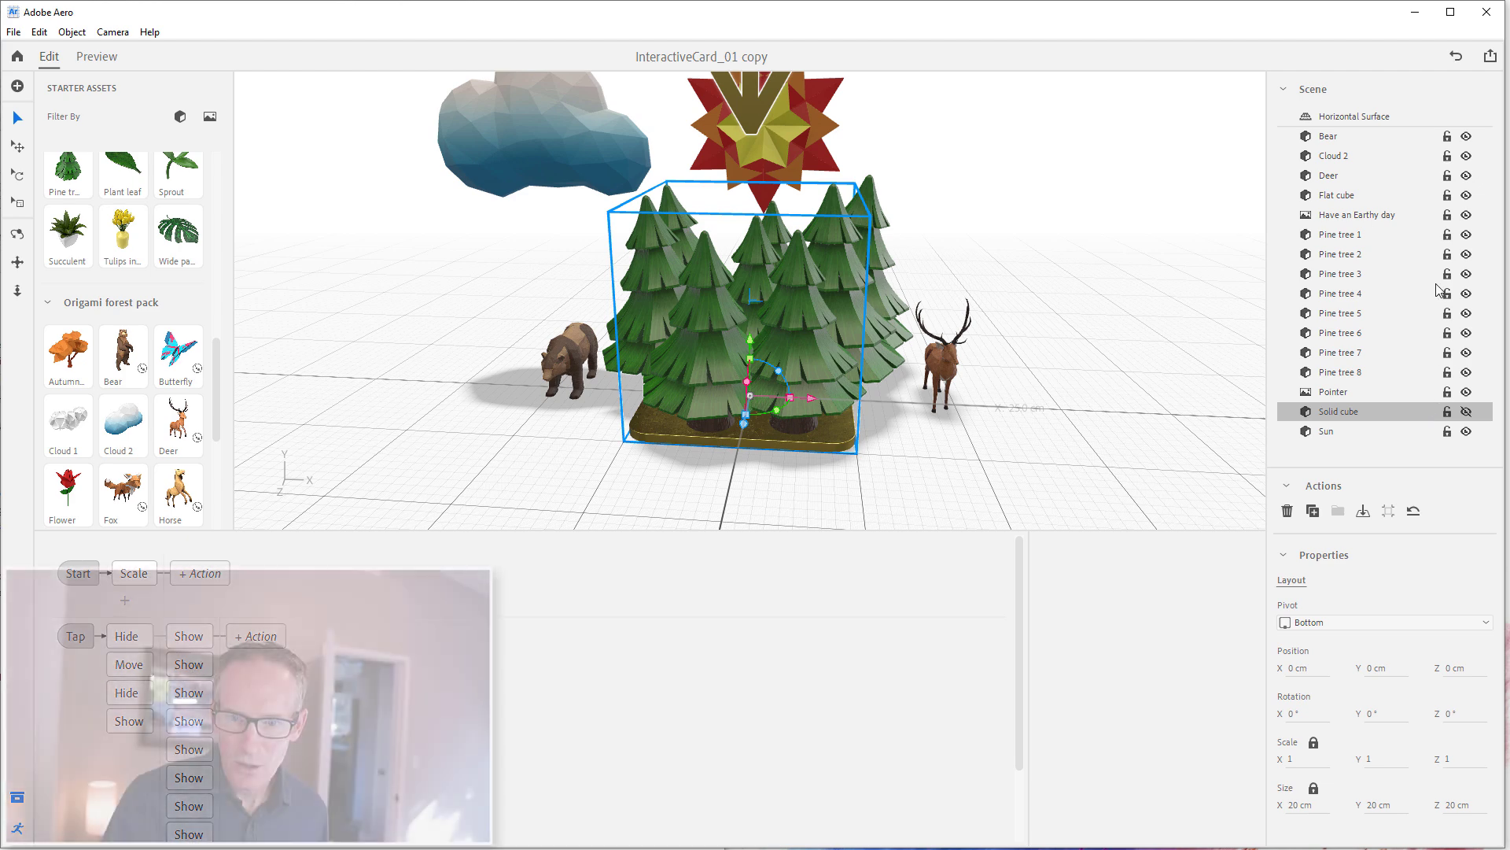
# - Hide all eight pine trees, Pine tree 1 through Pine tree 8, in the scene
pyautogui.click(1361, 236)
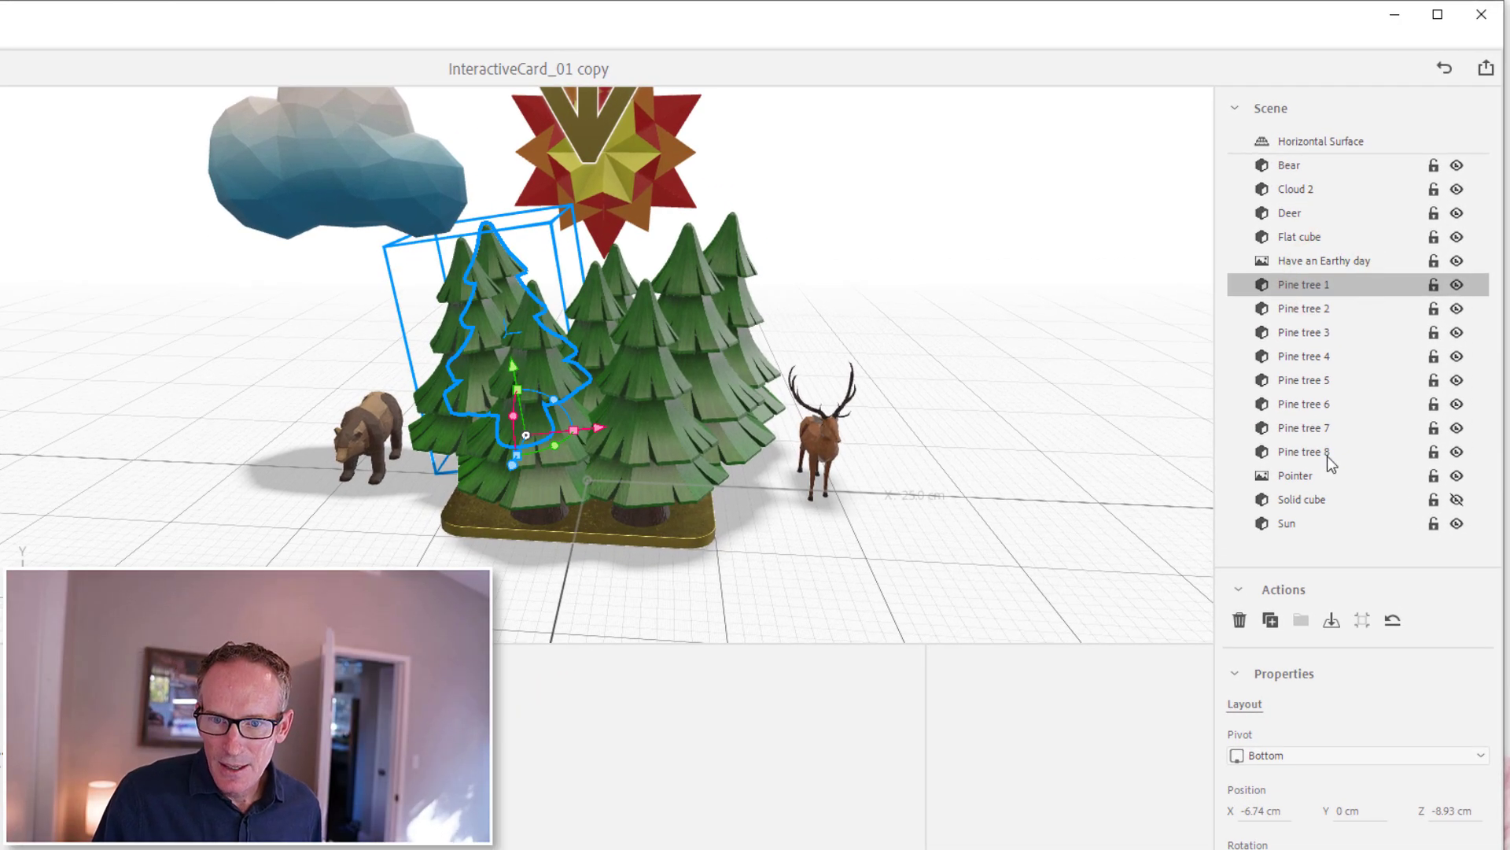
pyautogui.keyDown('shift'); pyautogui.click(1332, 451); pyautogui.keyUp('shift')
pyautogui.click(1463, 453)
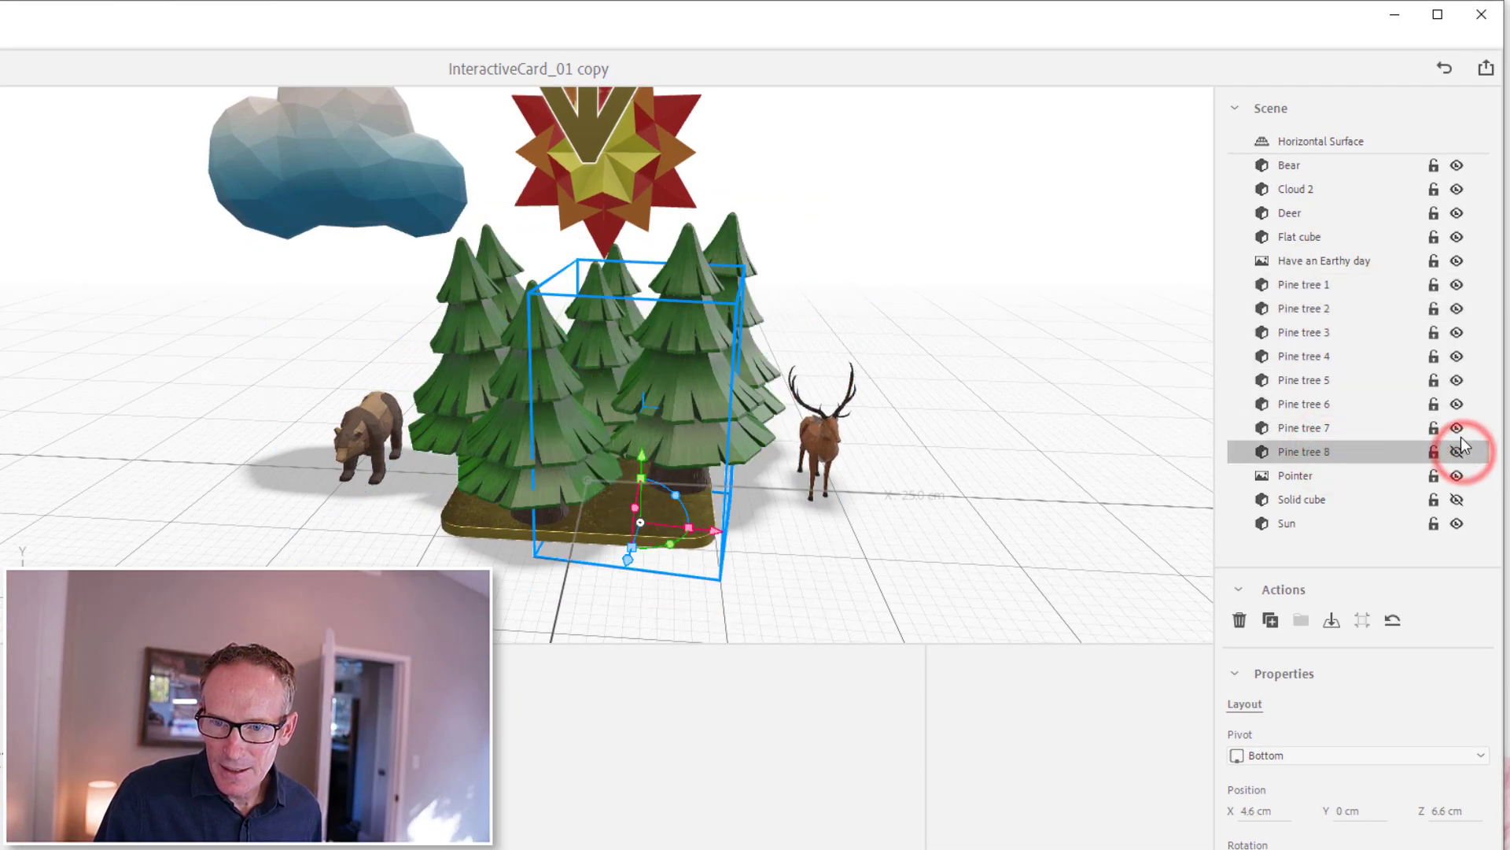
pyautogui.click(1457, 428)
pyautogui.click(1458, 404)
pyautogui.click(1457, 380)
pyautogui.click(1458, 356)
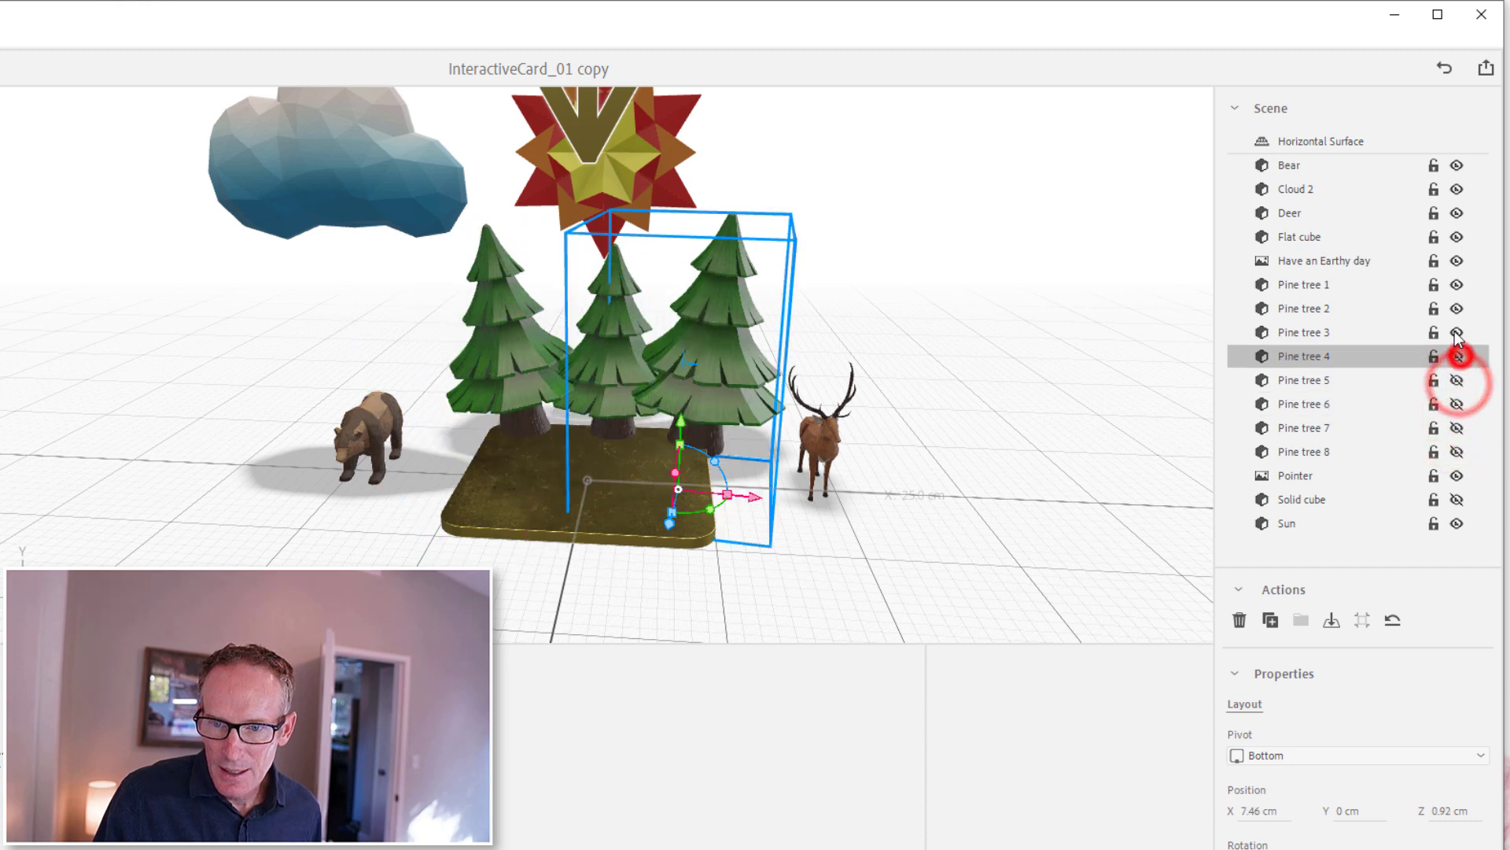
pyautogui.click(1457, 332)
pyautogui.click(1457, 309)
pyautogui.click(1458, 284)
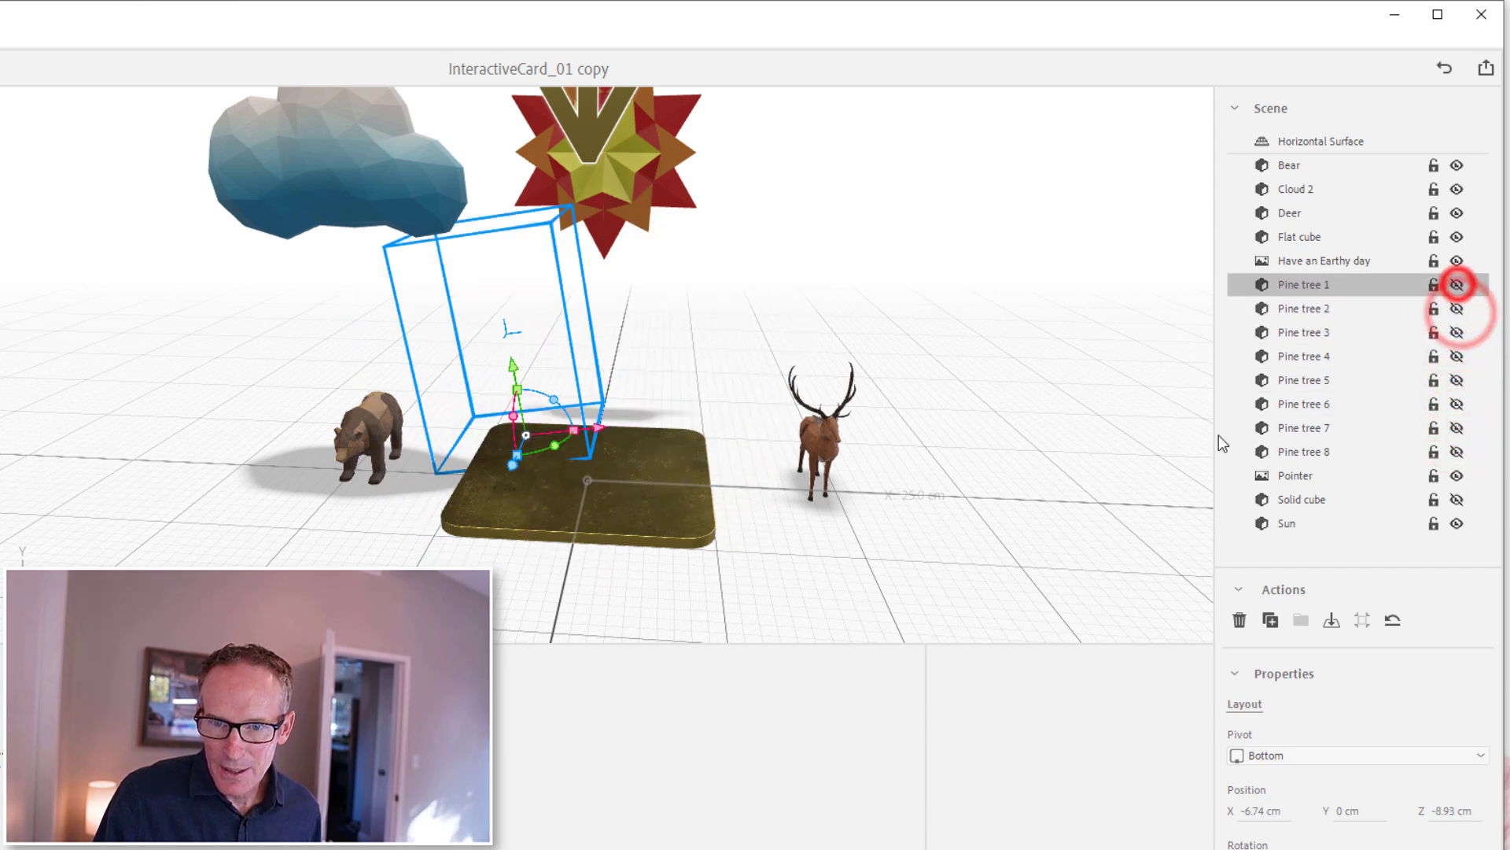
pyautogui.click(996, 503)
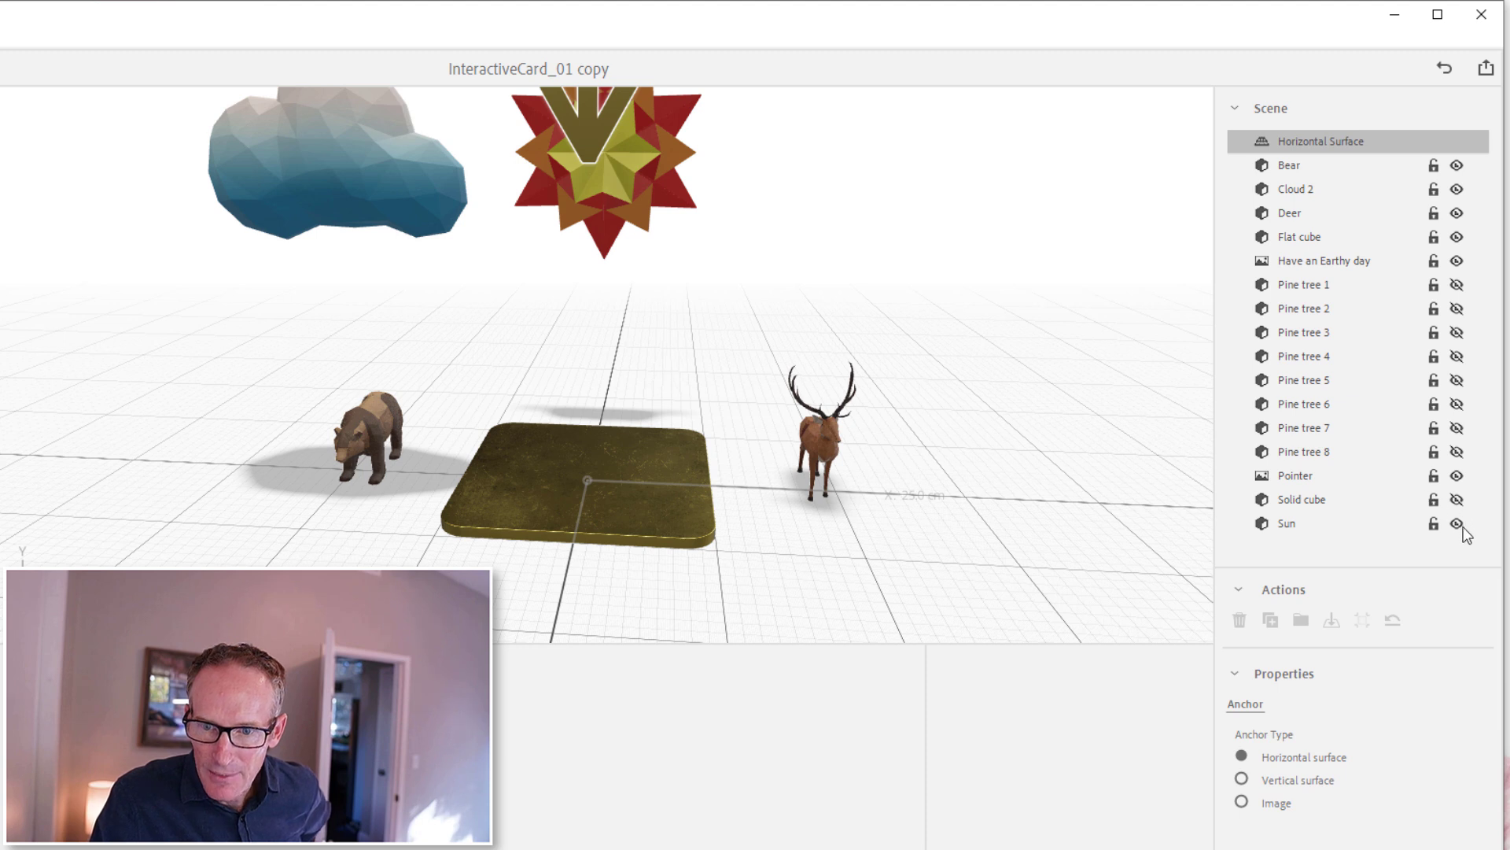
# - Show the Solid cube, hide the Flat cube, and clear the object selection
pyautogui.click(1458, 499)
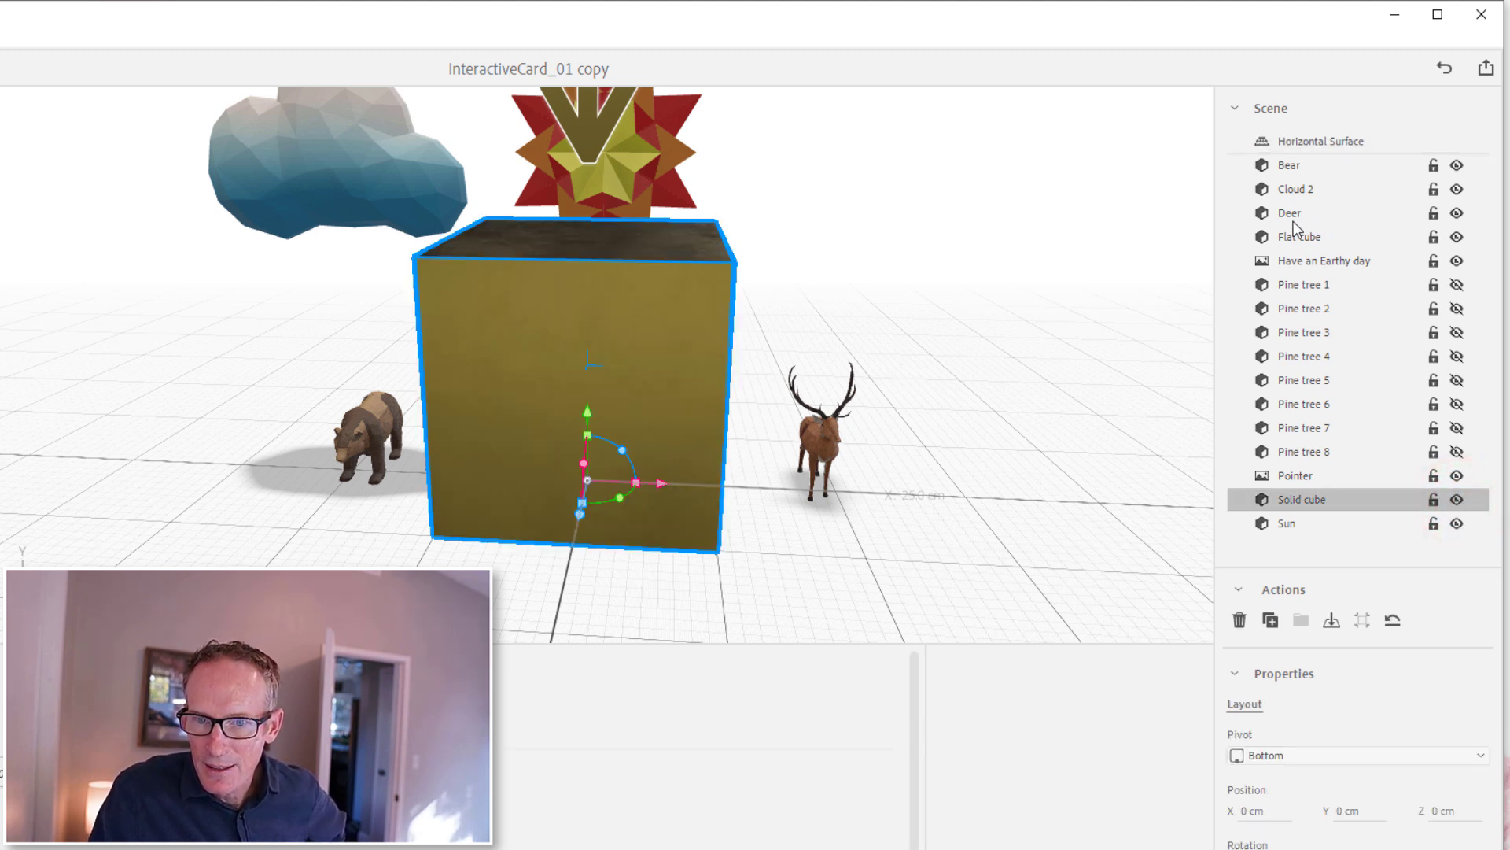
pyautogui.click(1306, 240)
pyautogui.click(1458, 237)
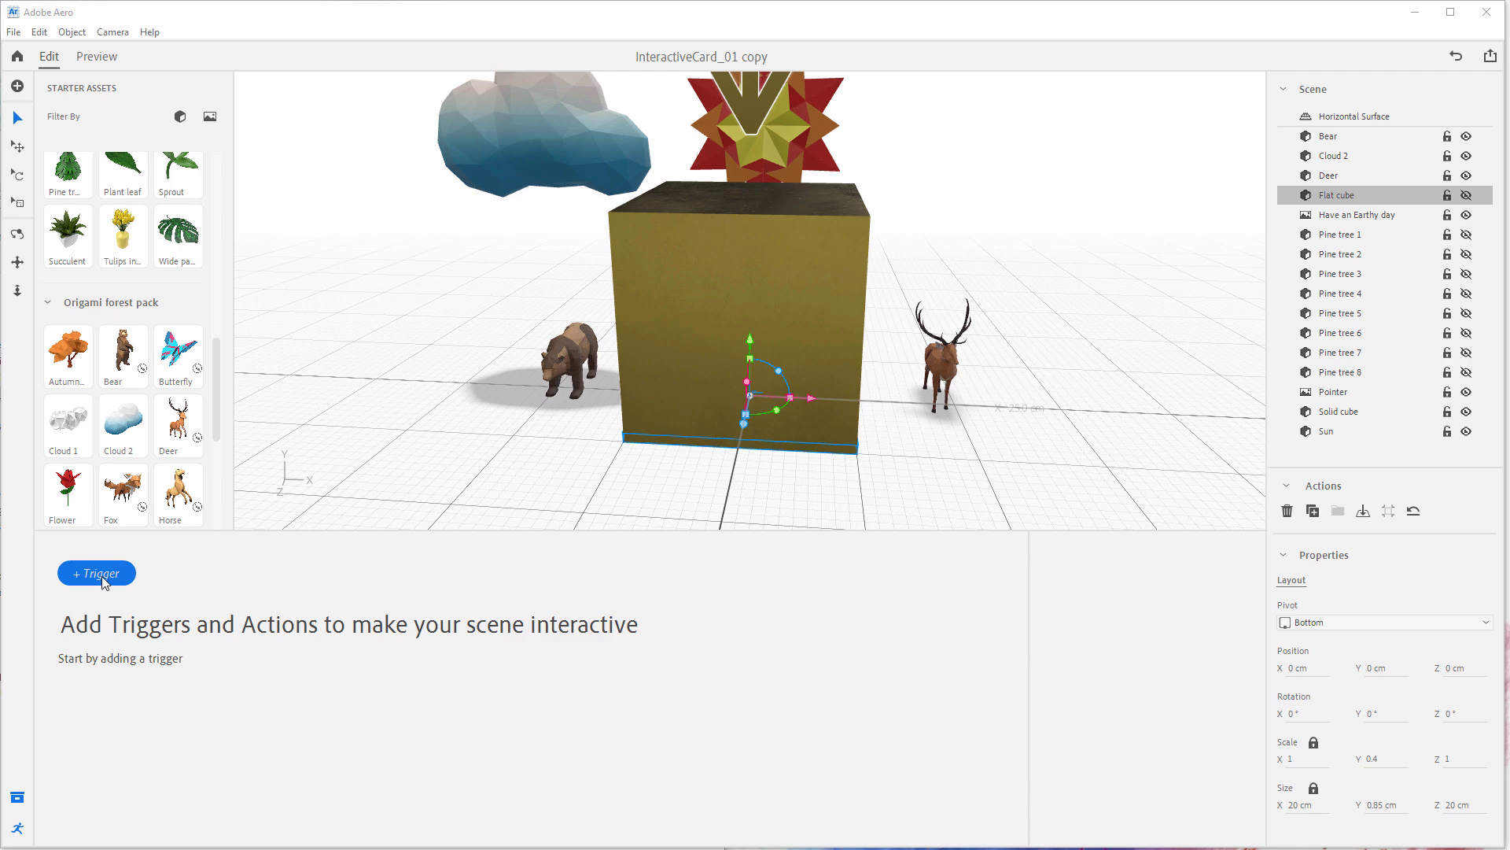
pyautogui.click(1139, 354)
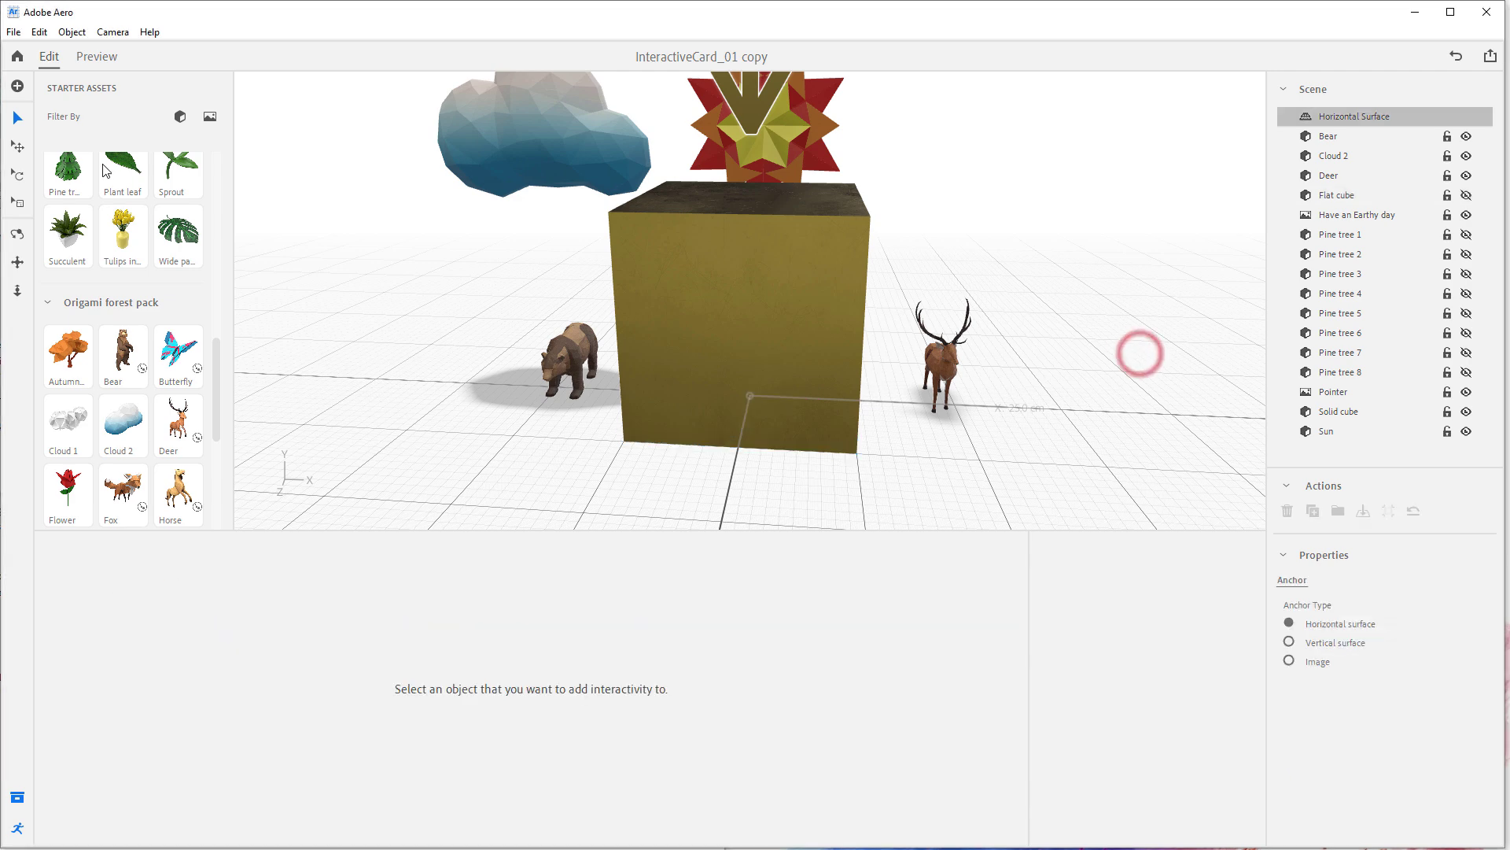
# - Preview the card, trigger the Solid cube's tap interaction, and return to editing
pyautogui.click(112, 59)
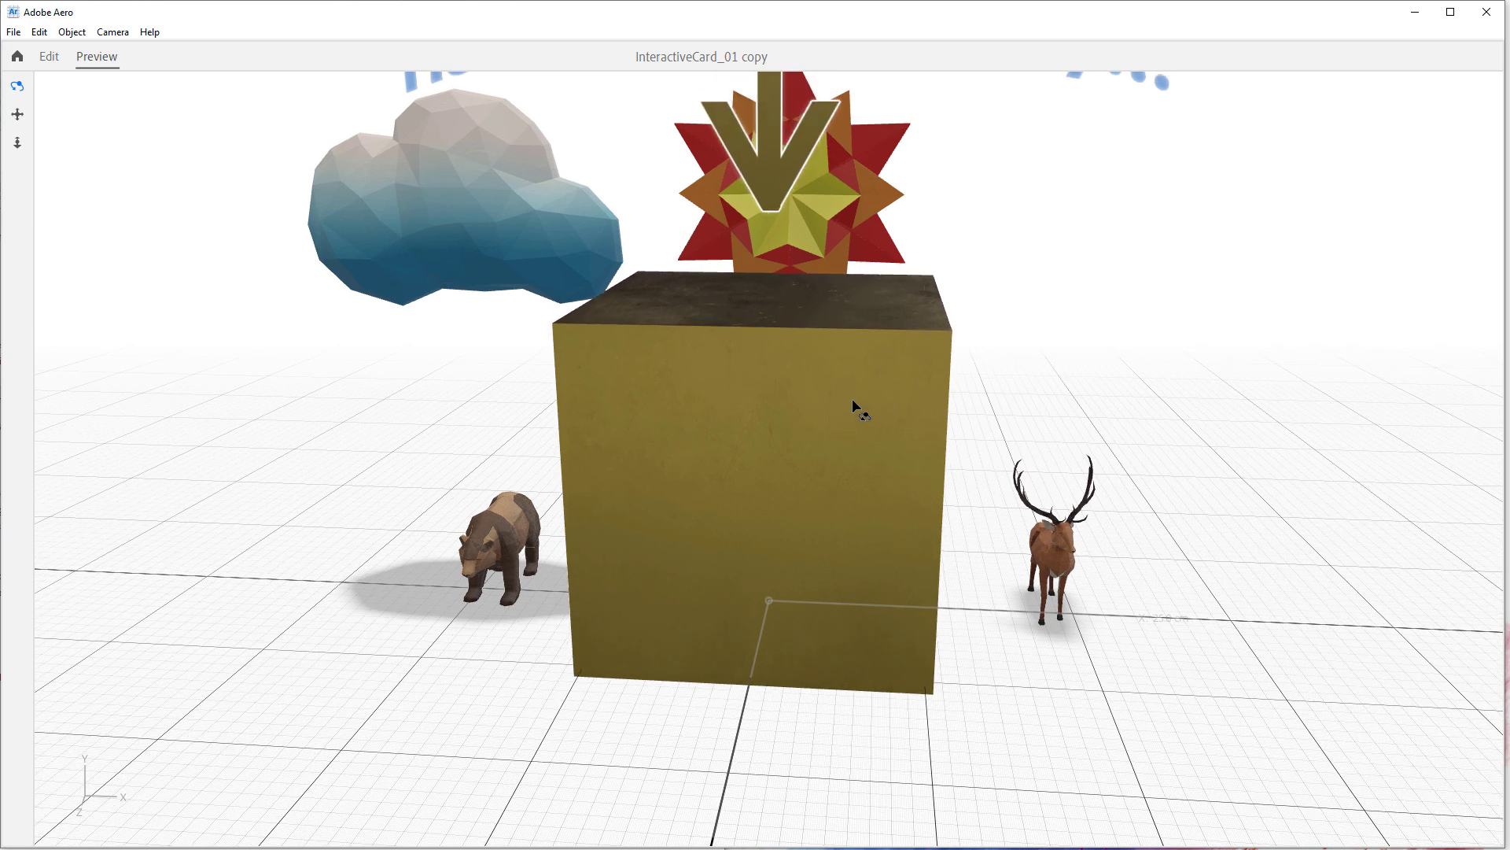
pyautogui.scroll(-3, 865, 398)
pyautogui.click(826, 546)
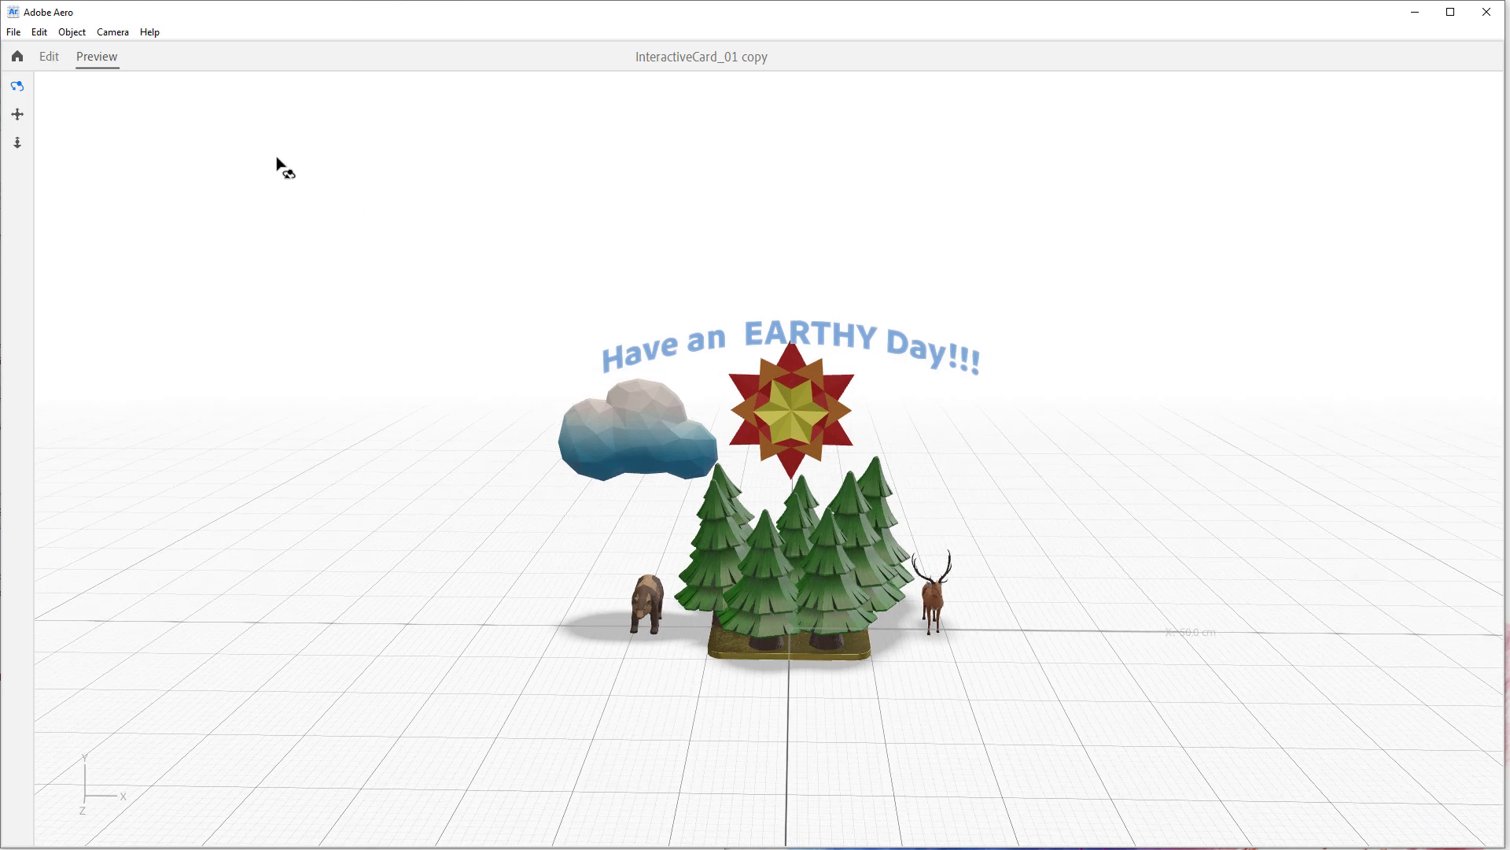
pyautogui.click(42, 61)
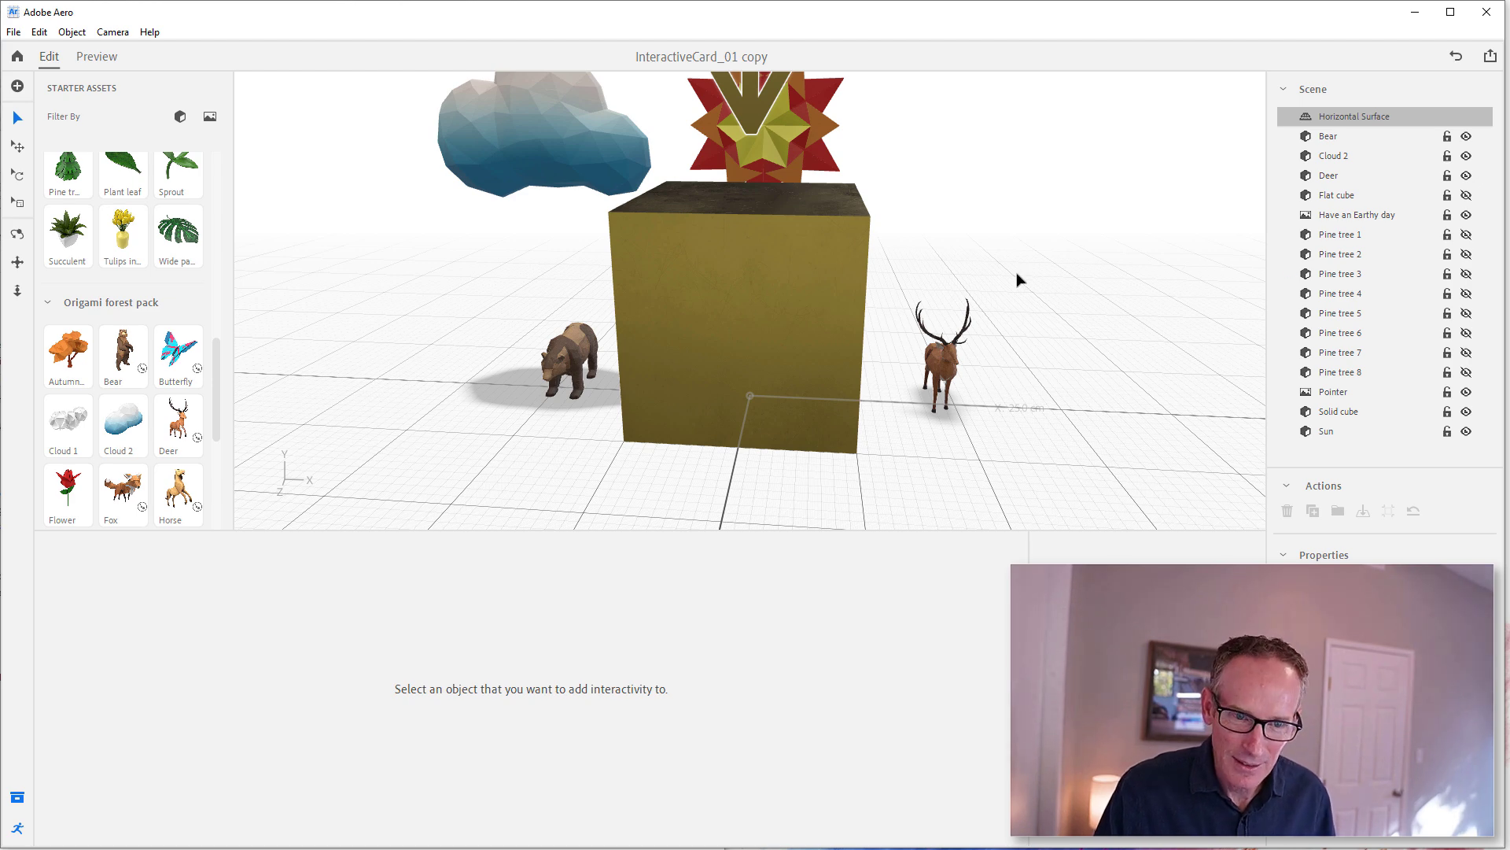
# - Add a Show action with the Bear as subject after the existing Show actions in the Solid cube's Tap trigger
pyautogui.scroll(-3, 1024, 282)
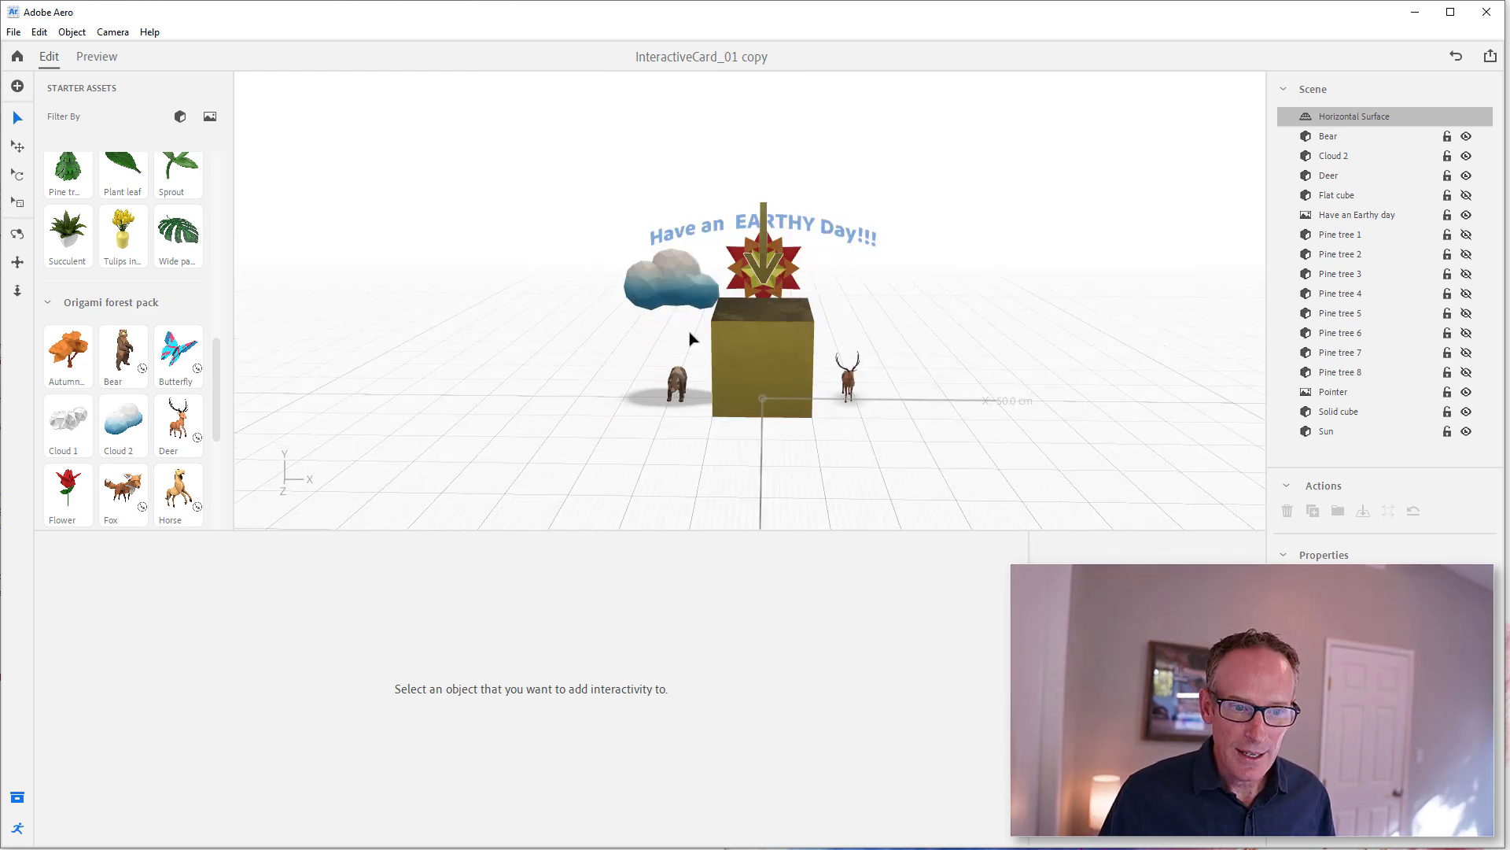
pyautogui.scroll(1, 692, 323)
pyautogui.scroll(1, 672, 414)
pyautogui.click(665, 394)
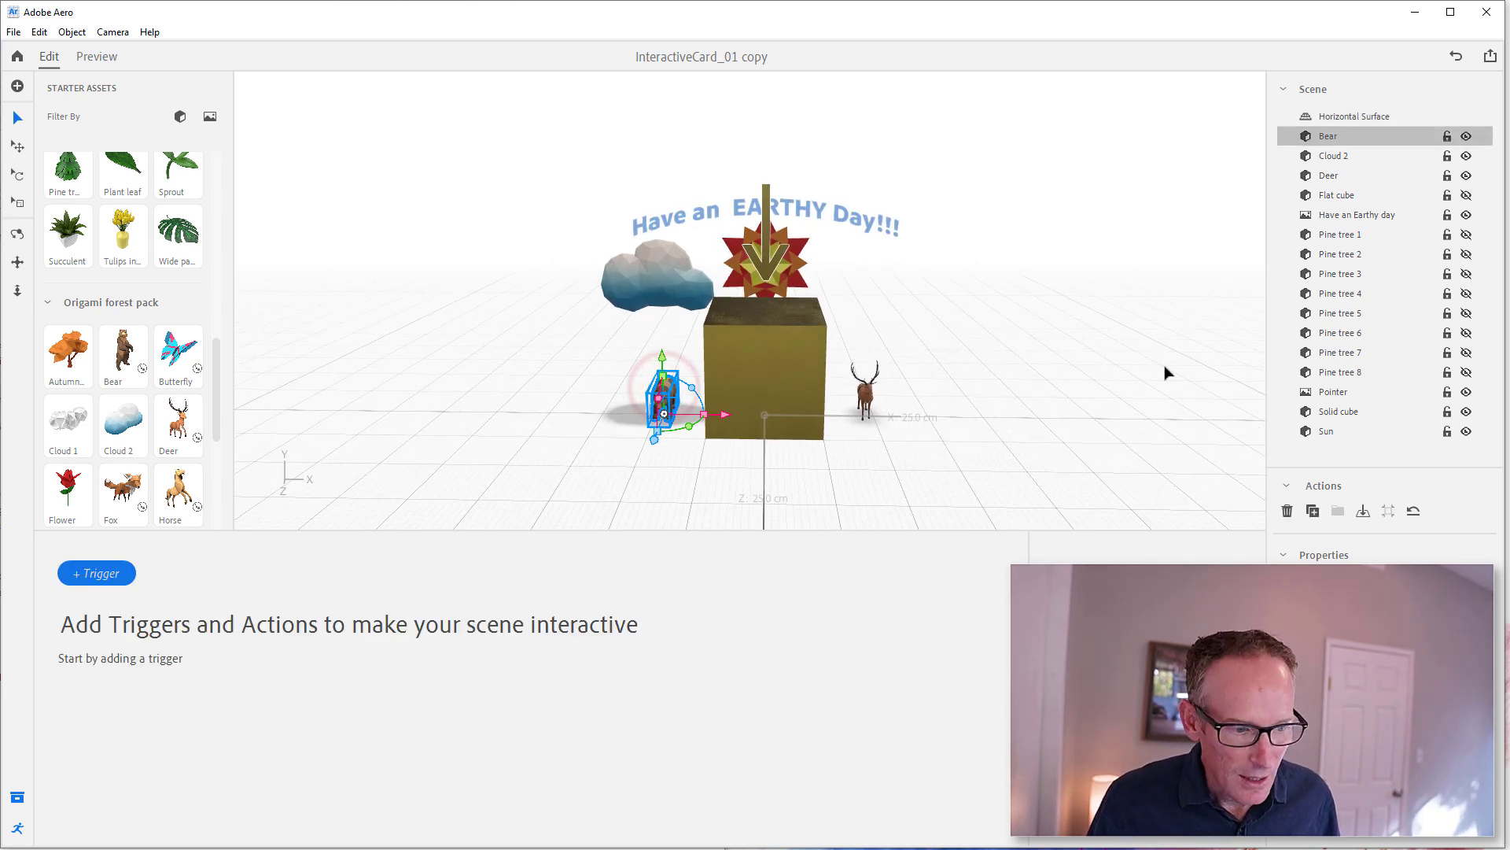
pyautogui.click(812, 368)
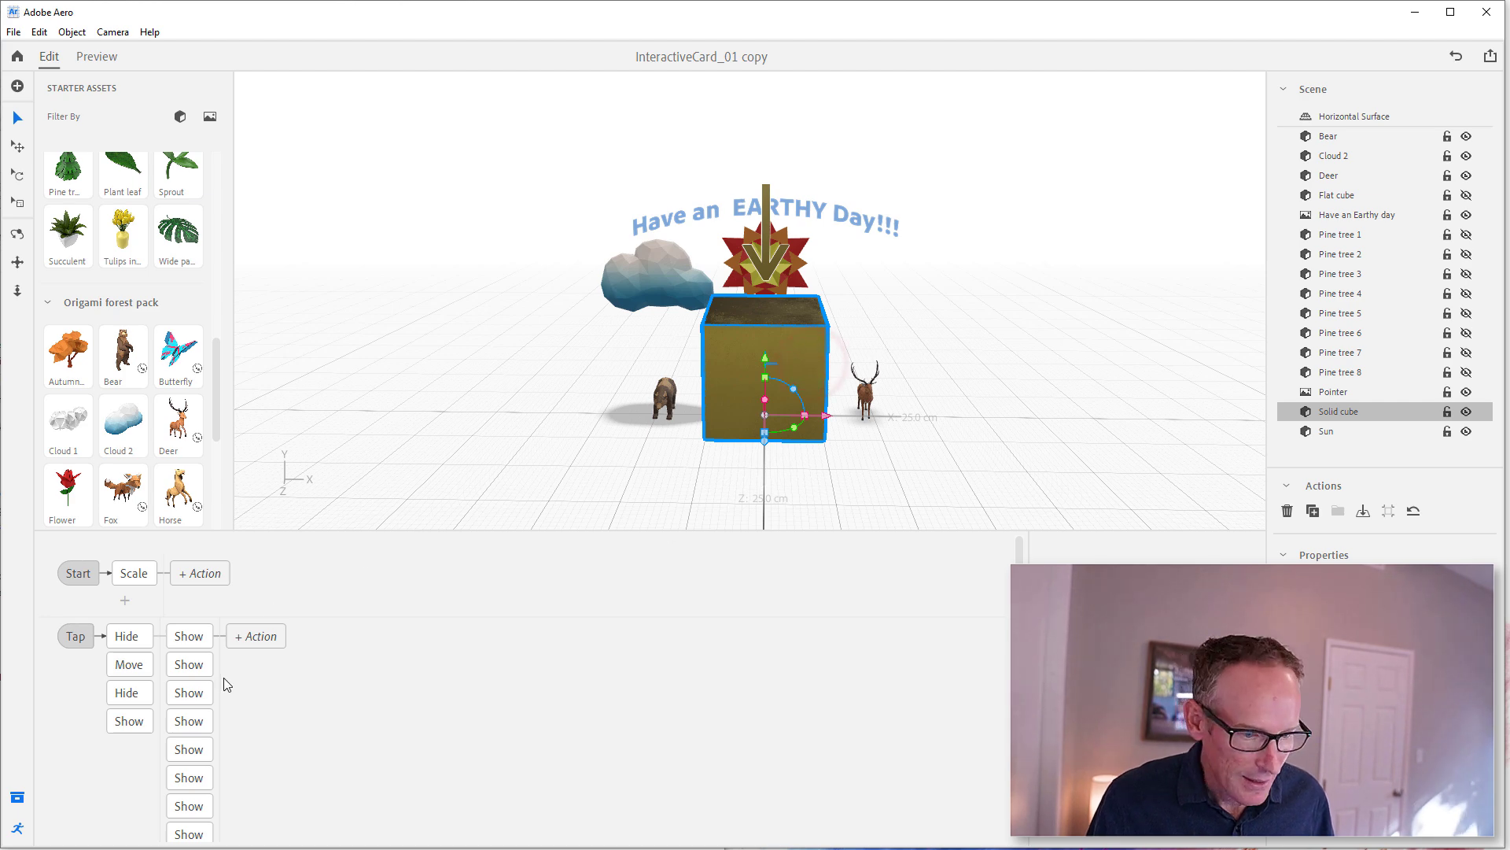
pyautogui.scroll(-1, 201, 701)
pyautogui.scroll(1, 239, 602)
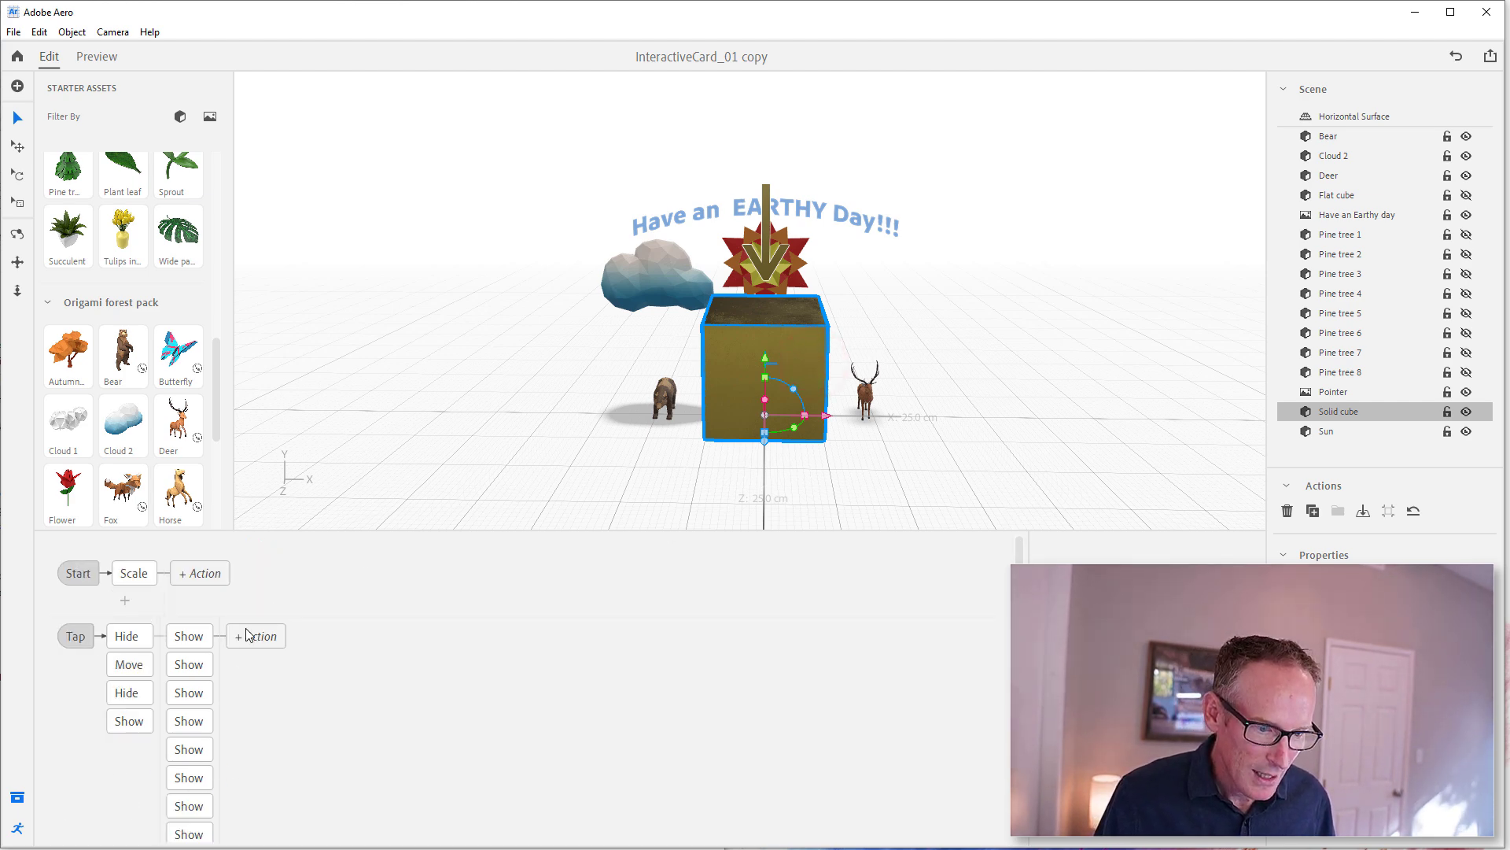
pyautogui.scroll(-1, 213, 692)
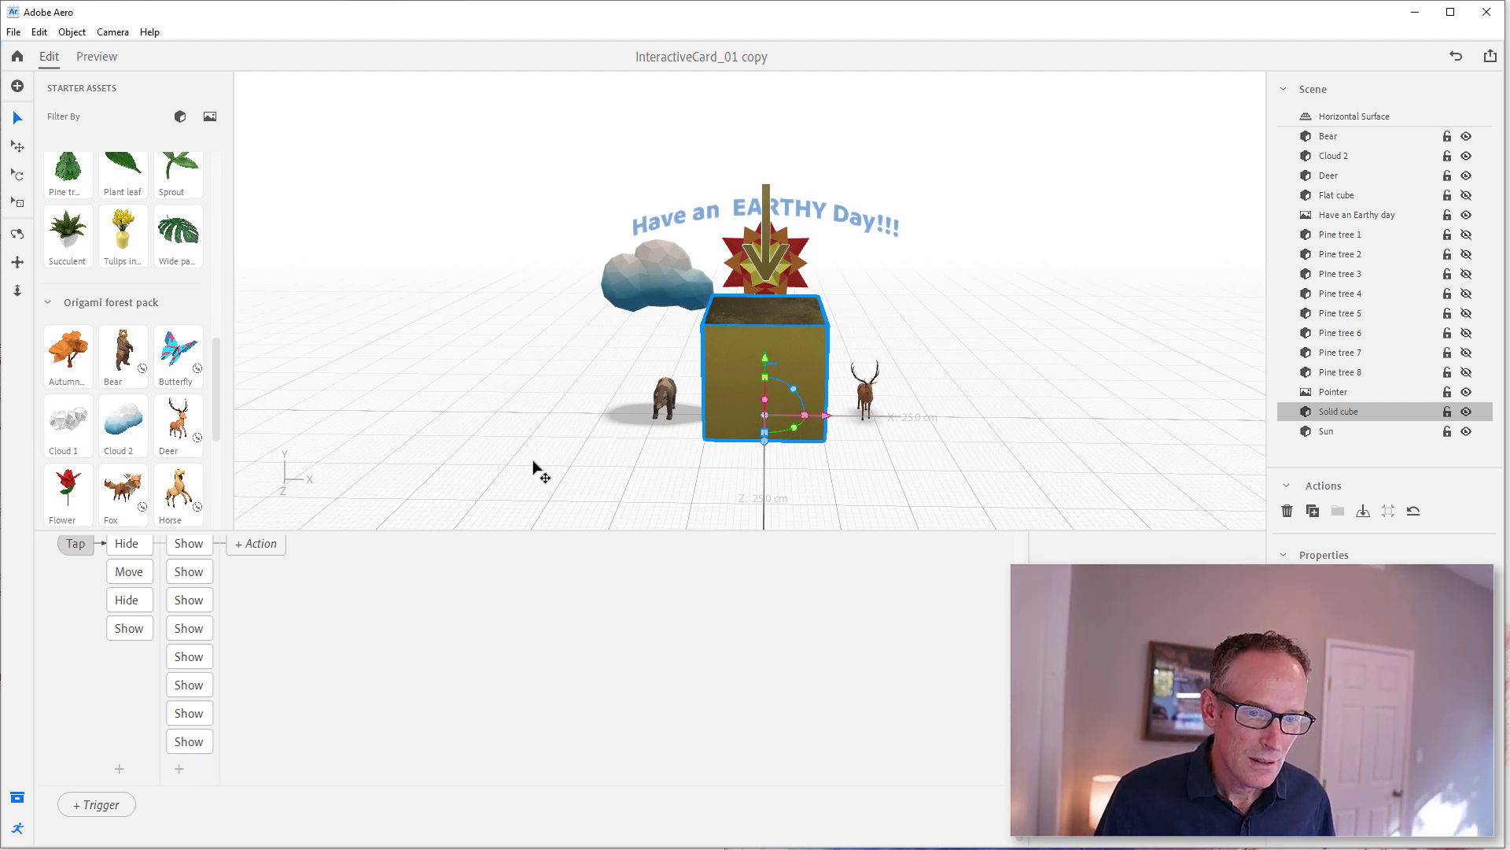
pyautogui.scroll(1, 252, 639)
pyautogui.click(251, 636)
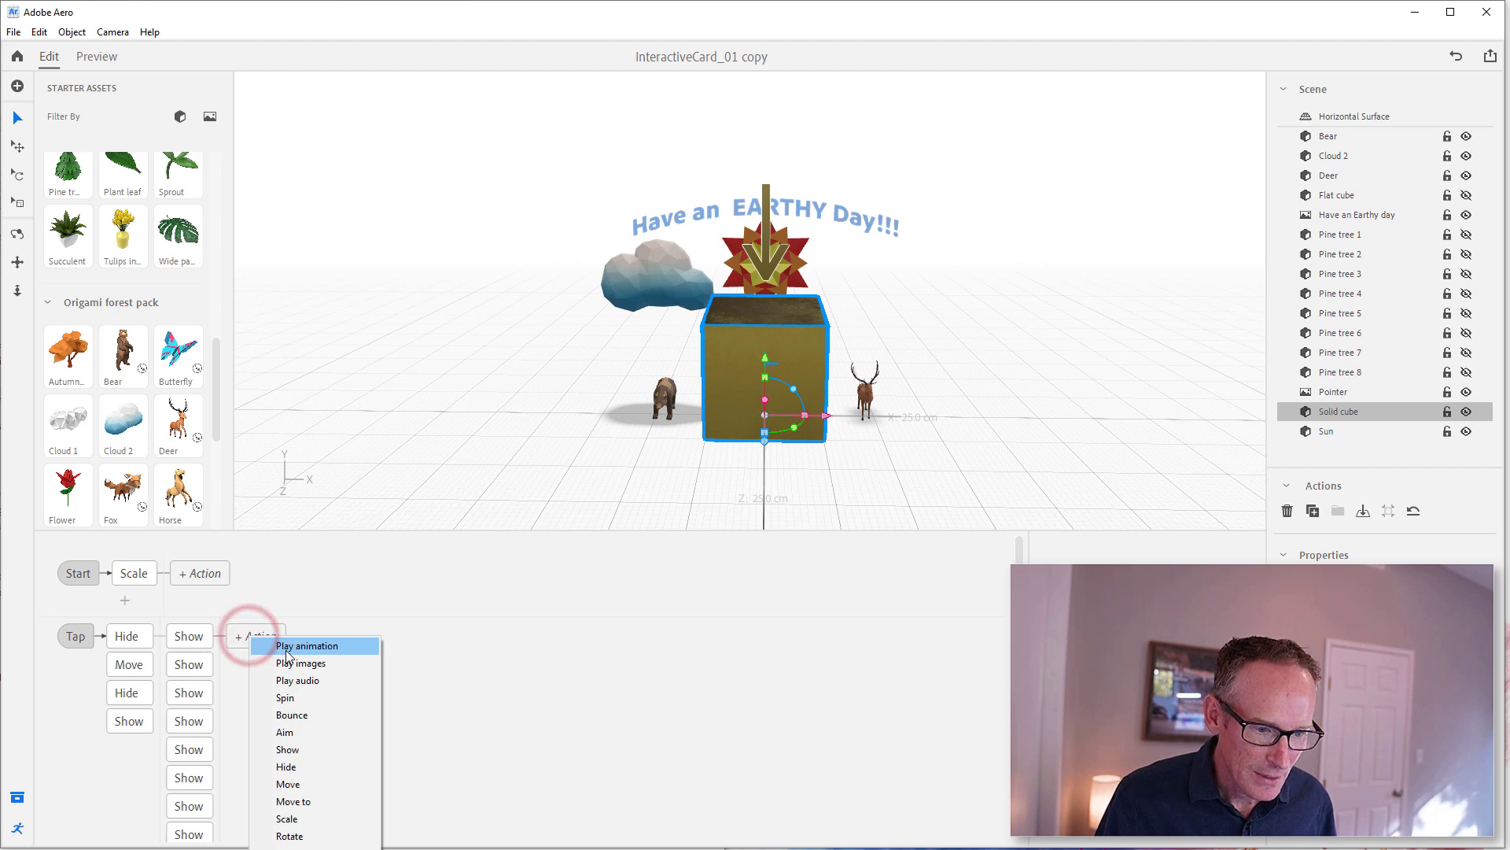
pyautogui.click(303, 751)
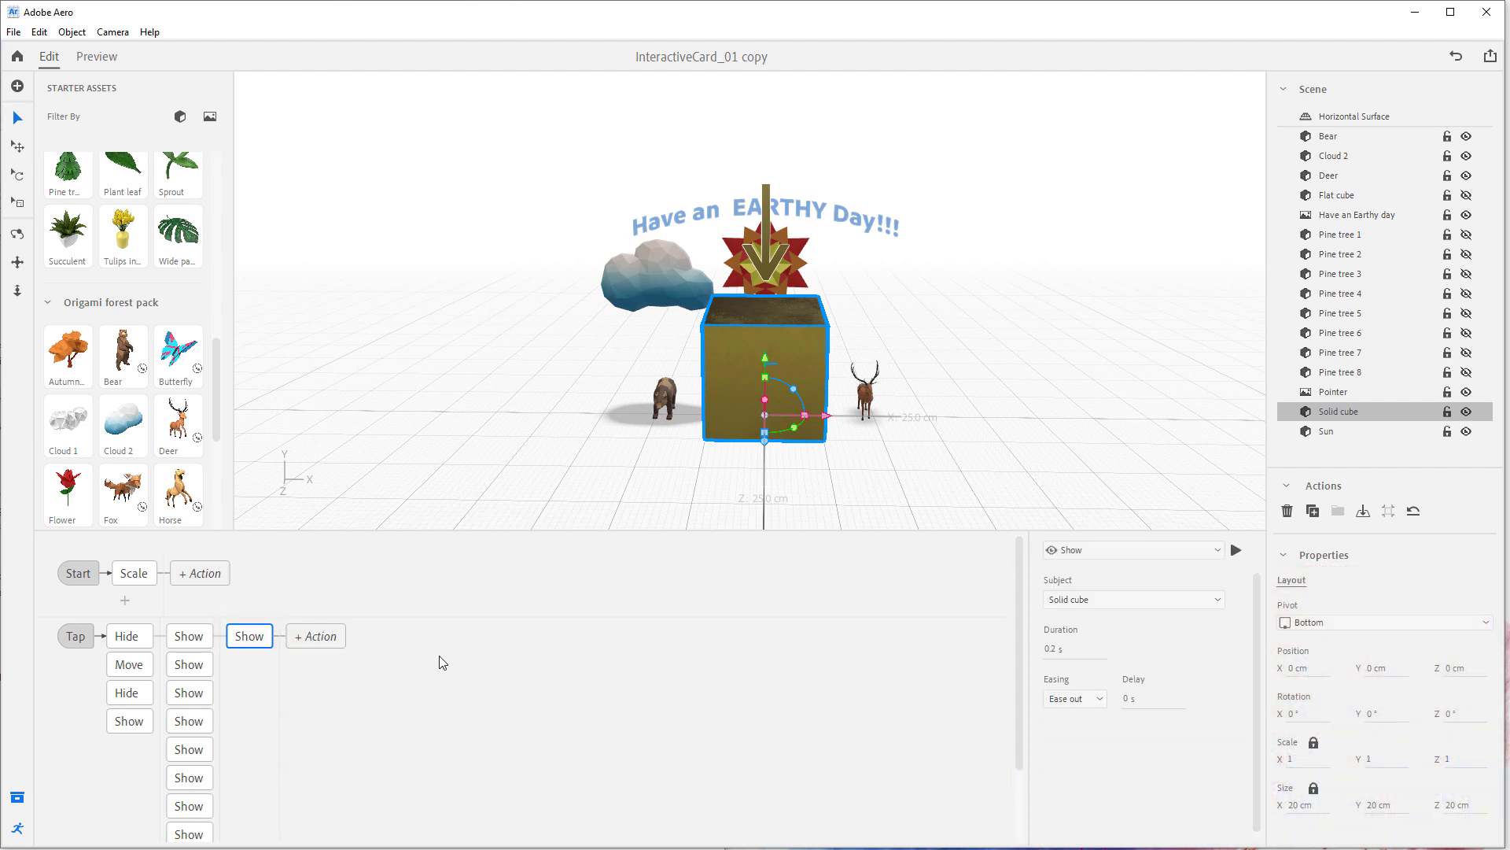
pyautogui.click(1125, 599)
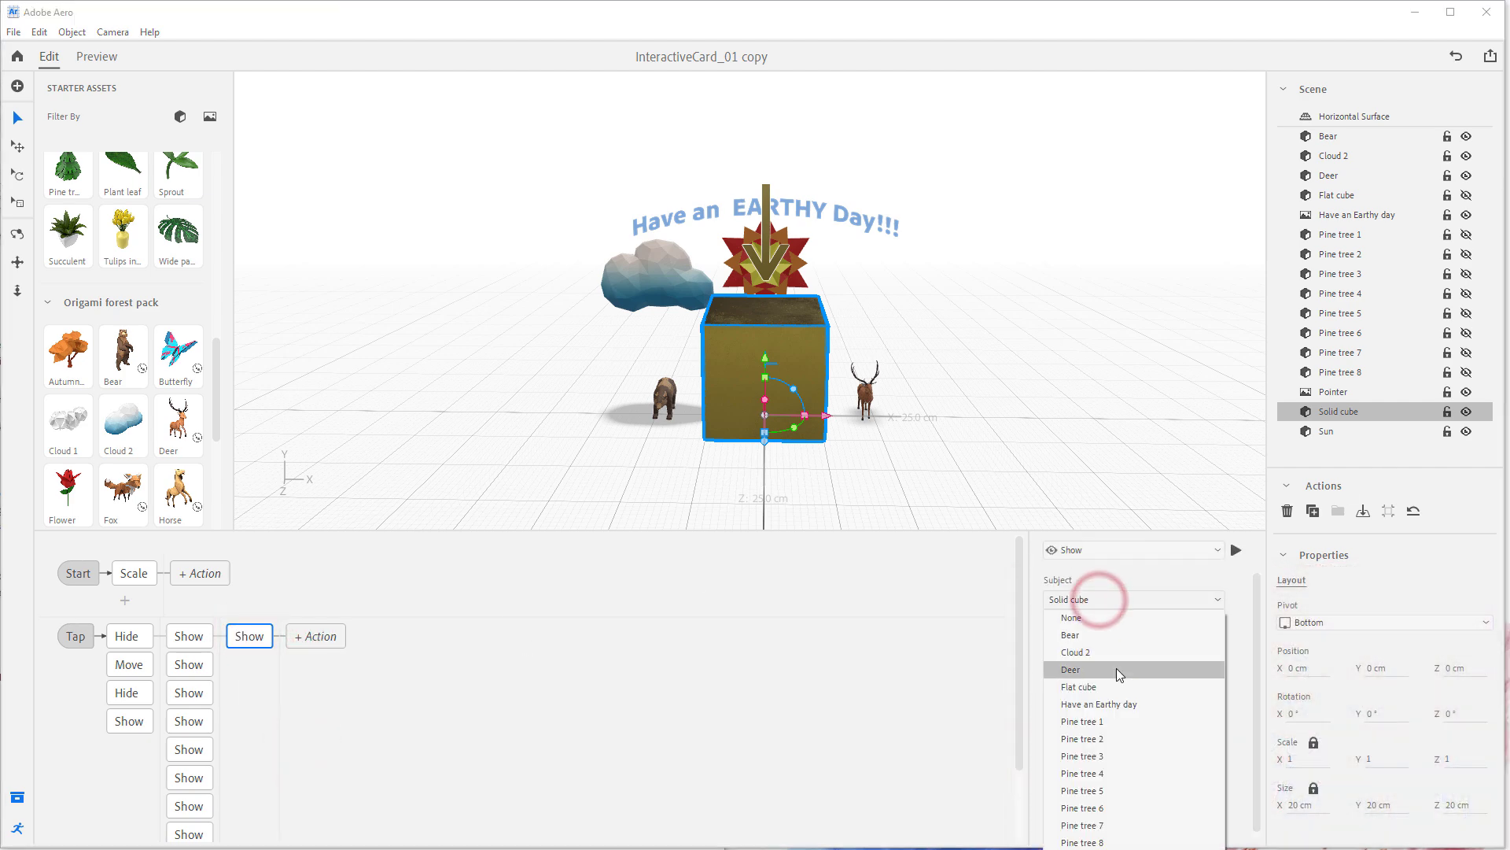
pyautogui.click(1127, 635)
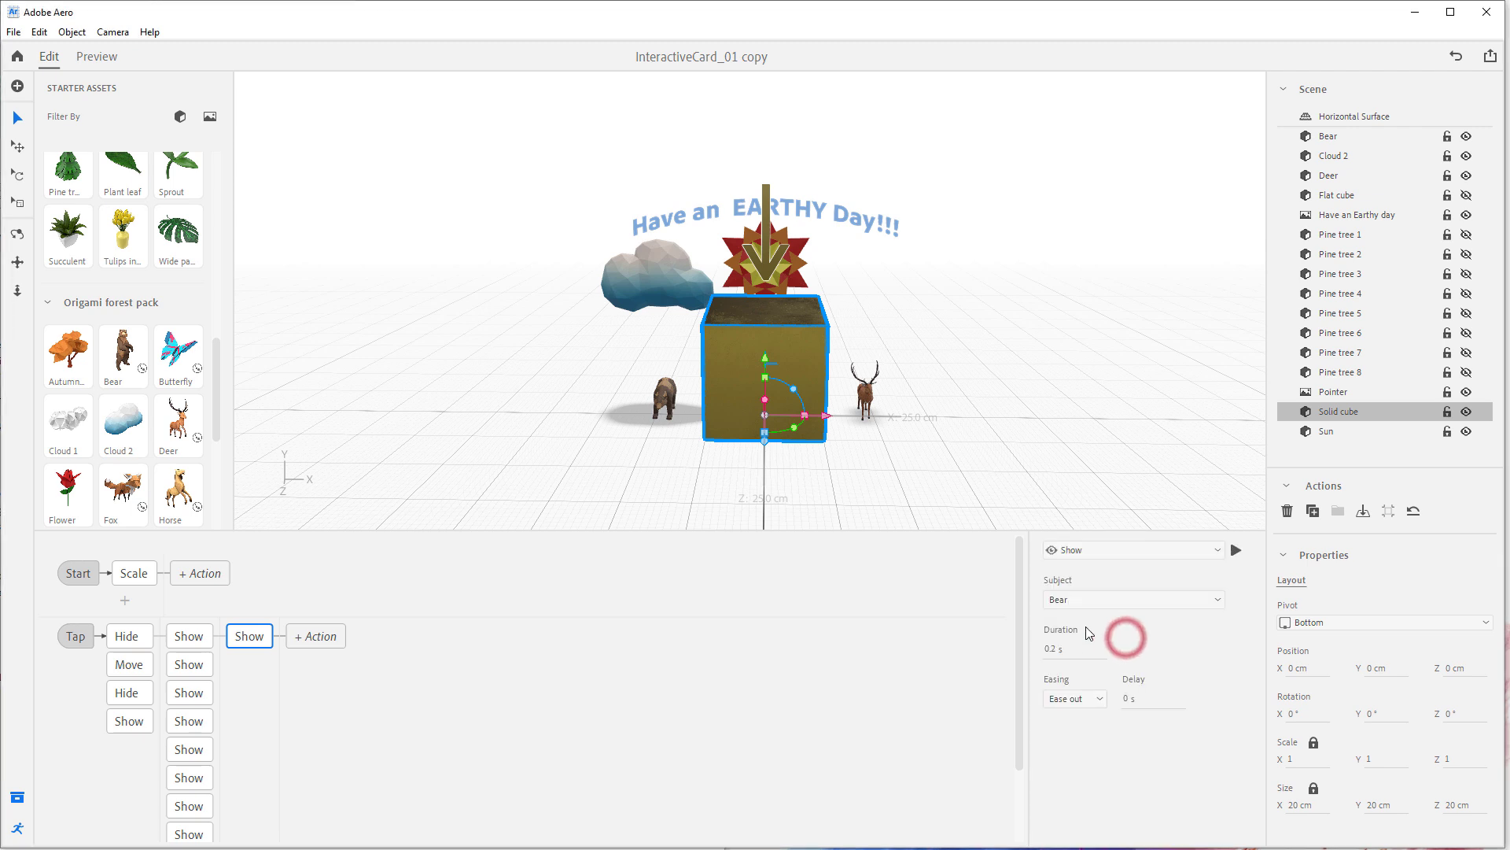
# - Set the delay of the Bear's Show action to 0.5 s
pyautogui.click(1056, 649)
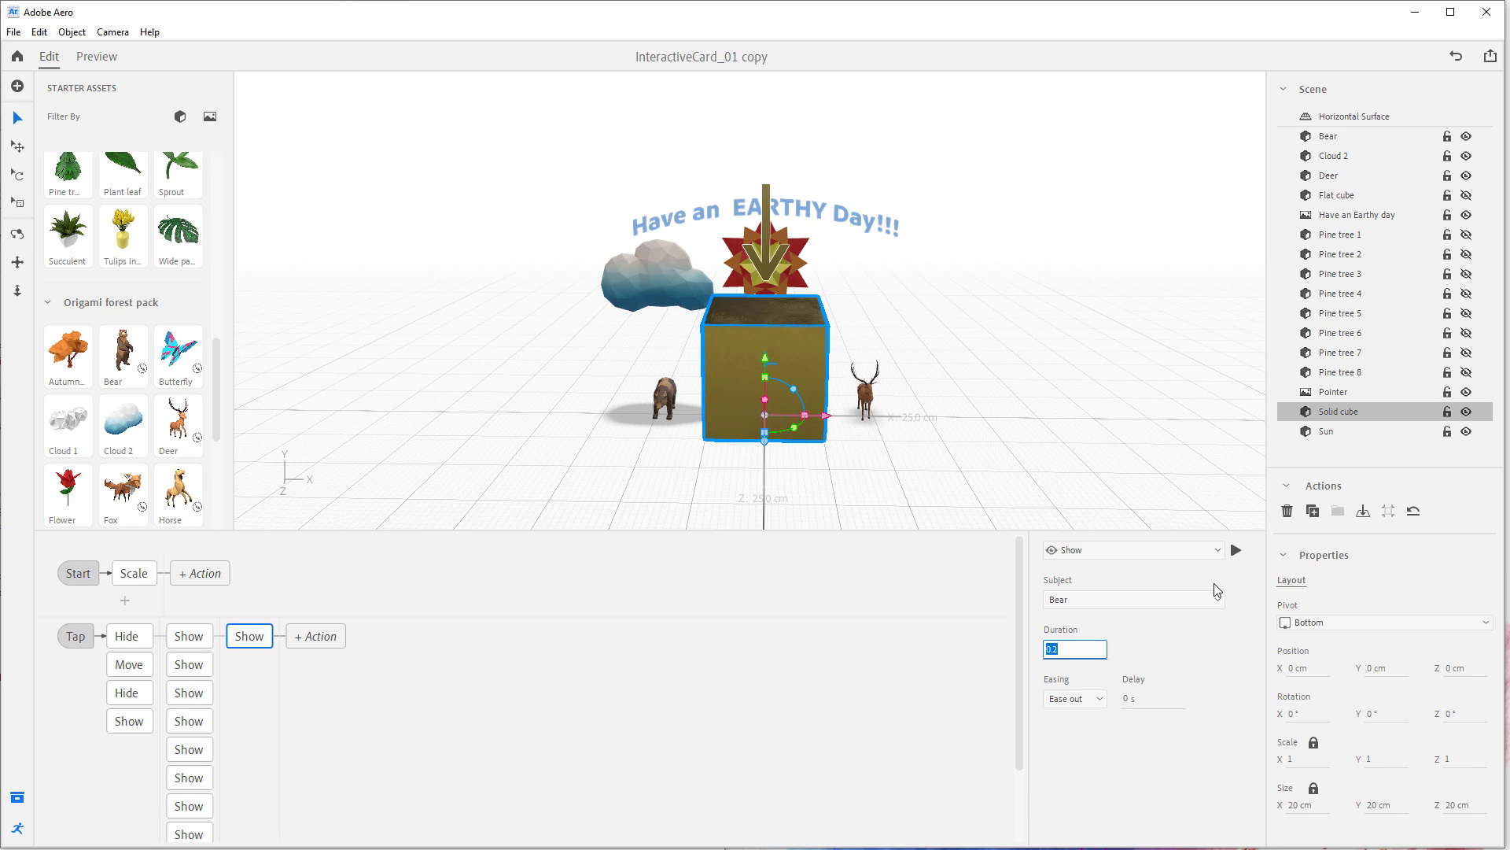
pyautogui.click(1127, 700)
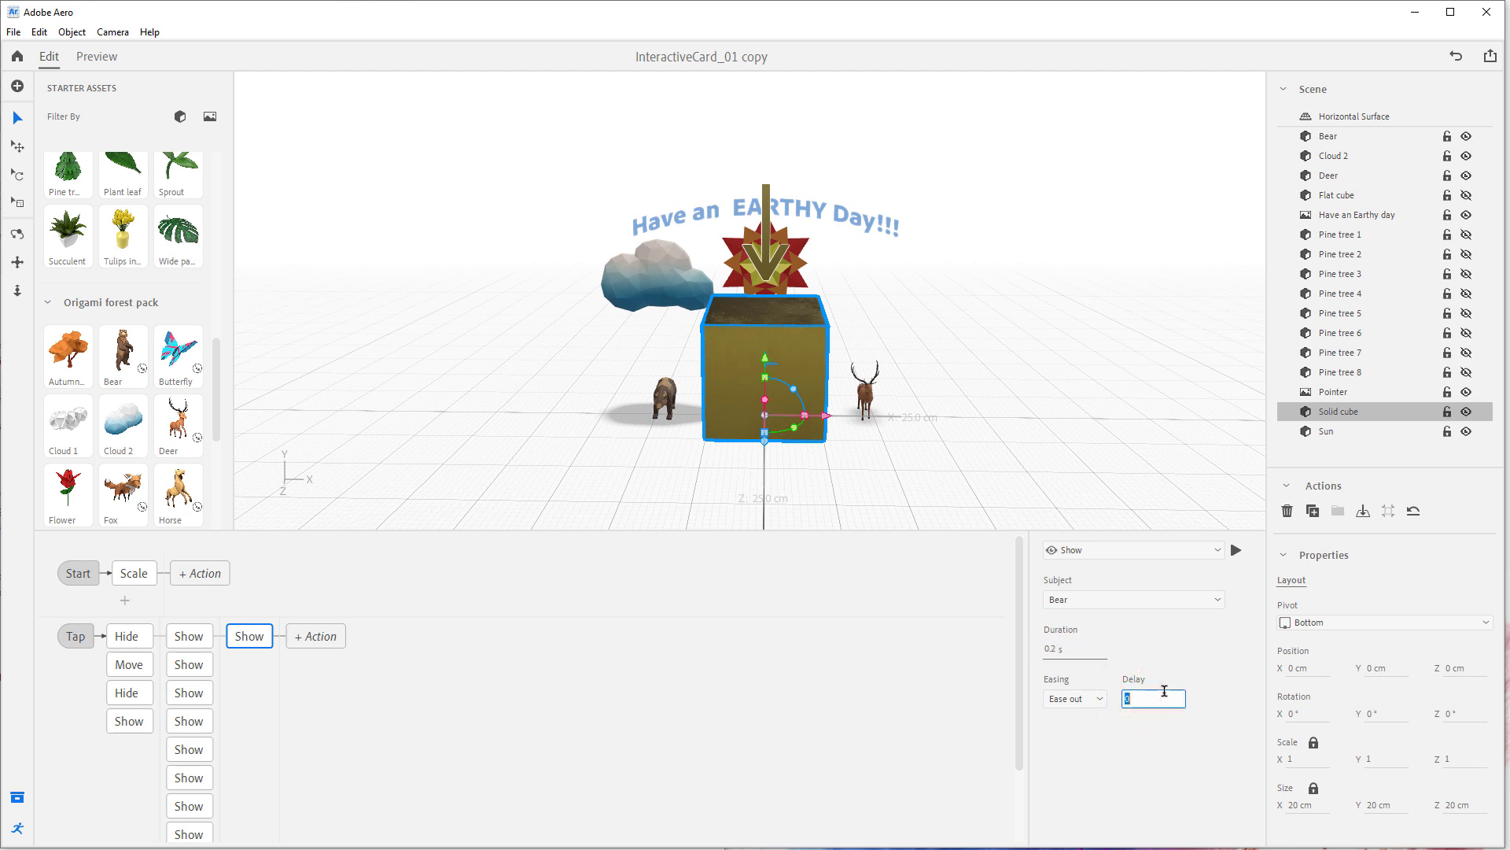
pyautogui.press('Return')
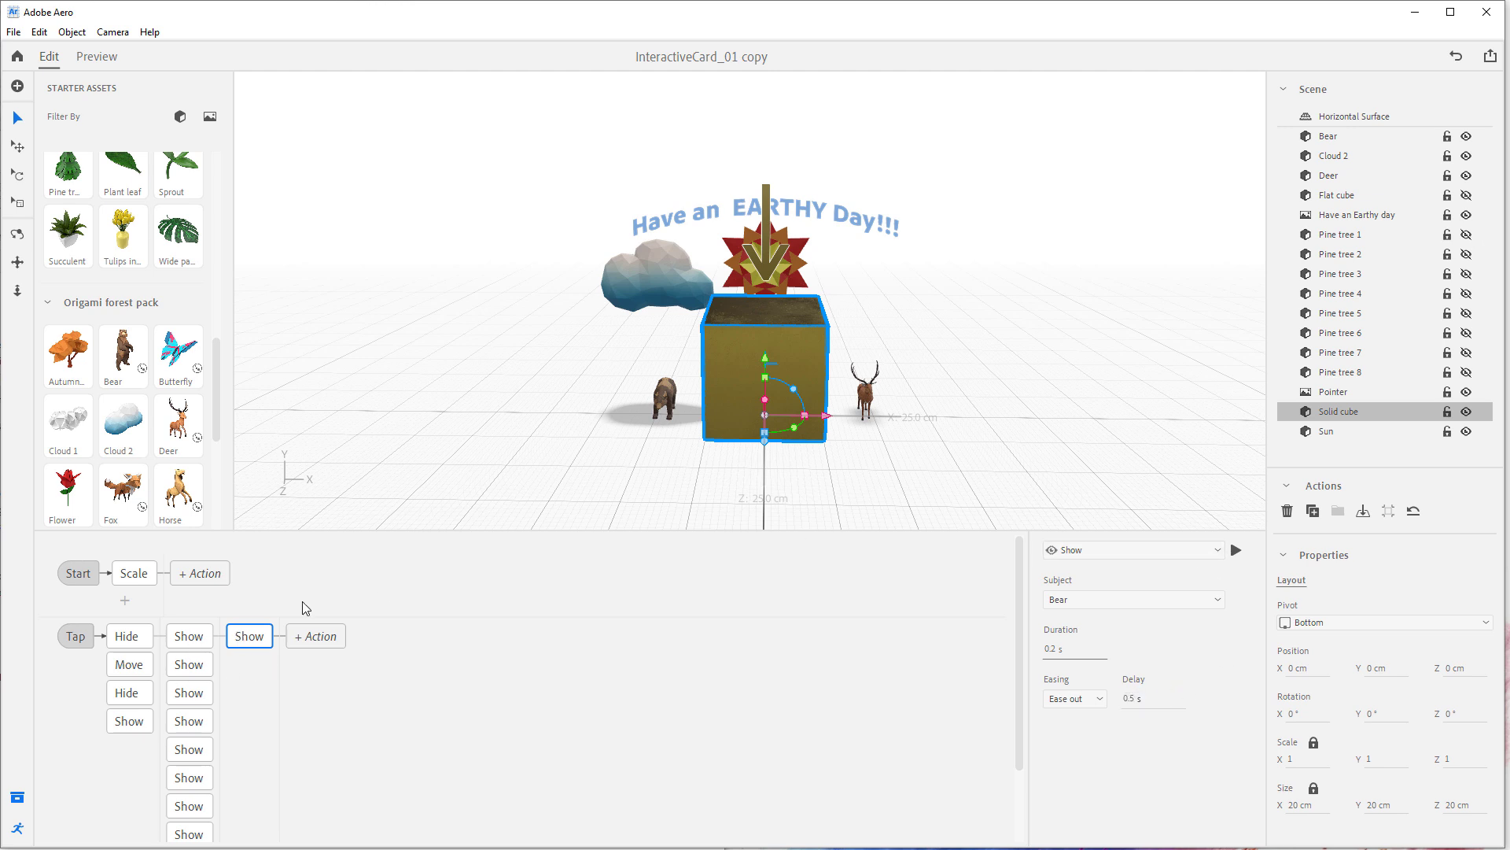
pyautogui.click(1132, 702)
# - Add a parallel Show action beneath the Bear's Show action and set its subject to Deer
pyautogui.scroll(-2, 271, 647)
pyautogui.click(238, 769)
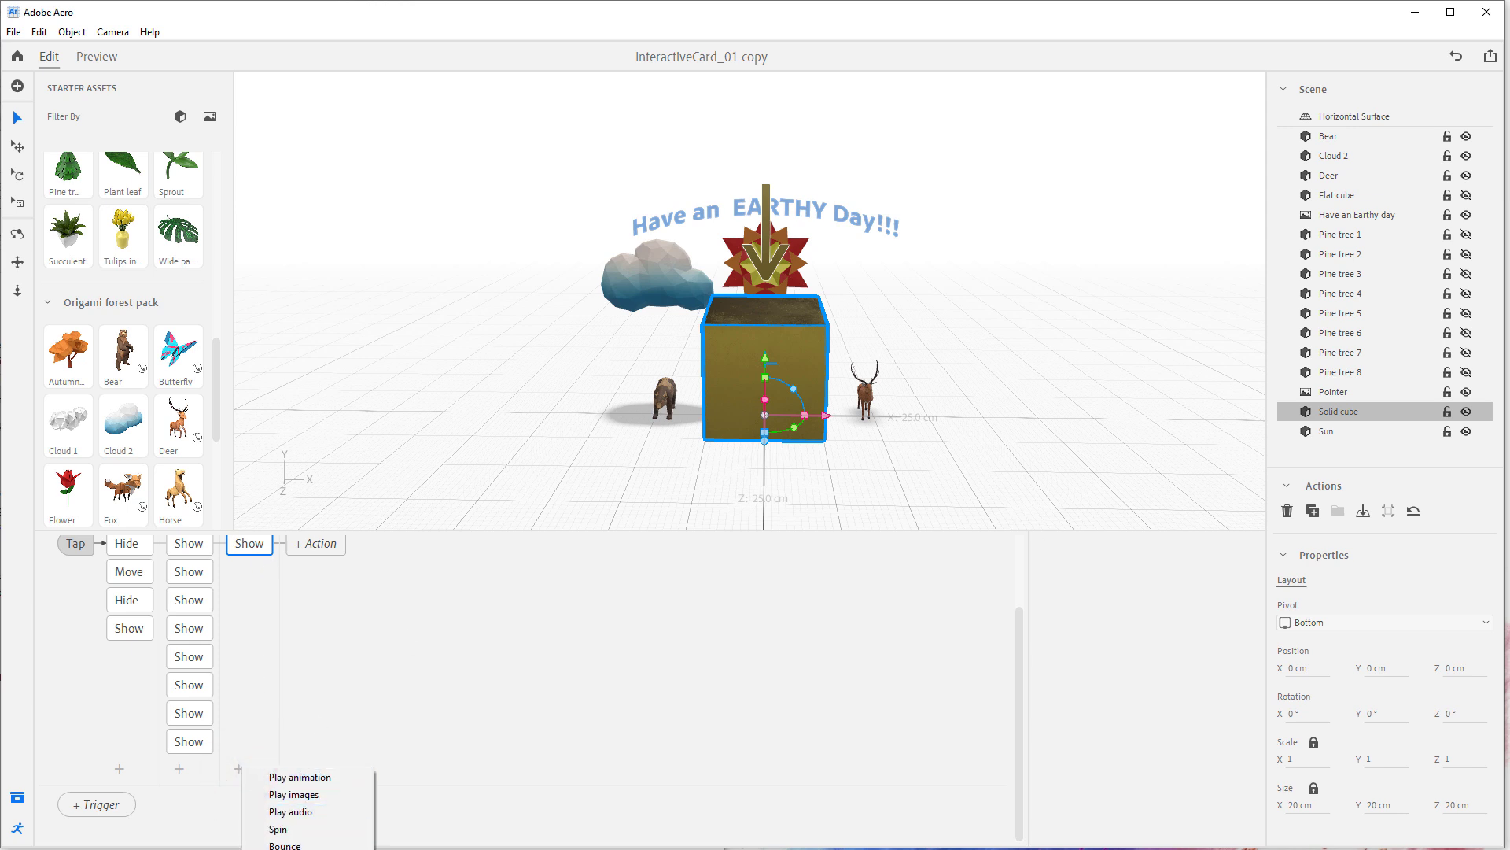
pyautogui.click(299, 846)
pyautogui.click(248, 571)
pyautogui.click(1111, 595)
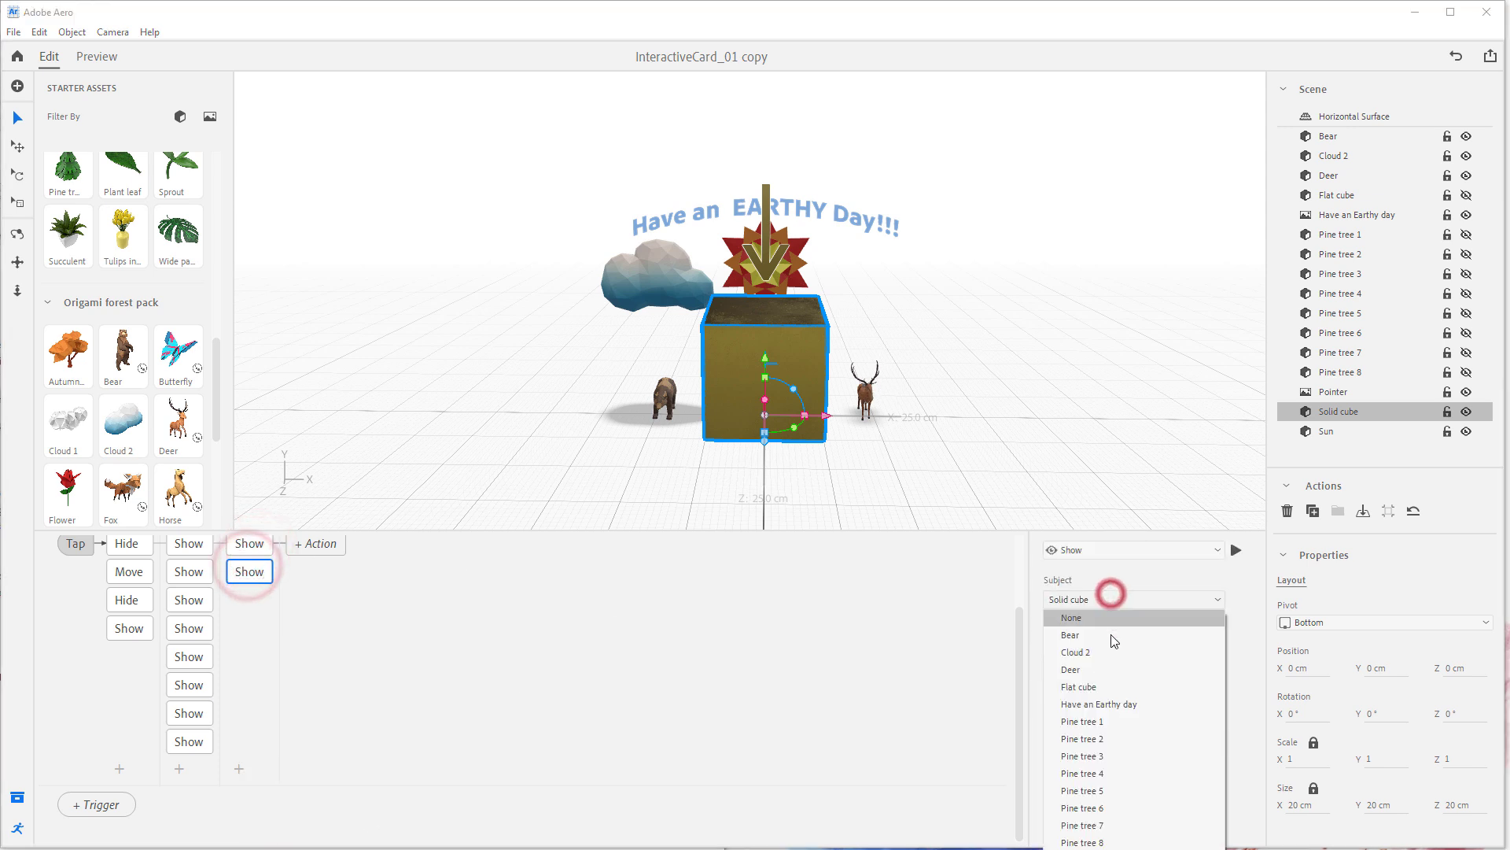
pyautogui.click(1107, 670)
# - Set the Deer's Show action to a duration of 0.3 s and a delay of 0.13 s
pyautogui.click(1048, 648)
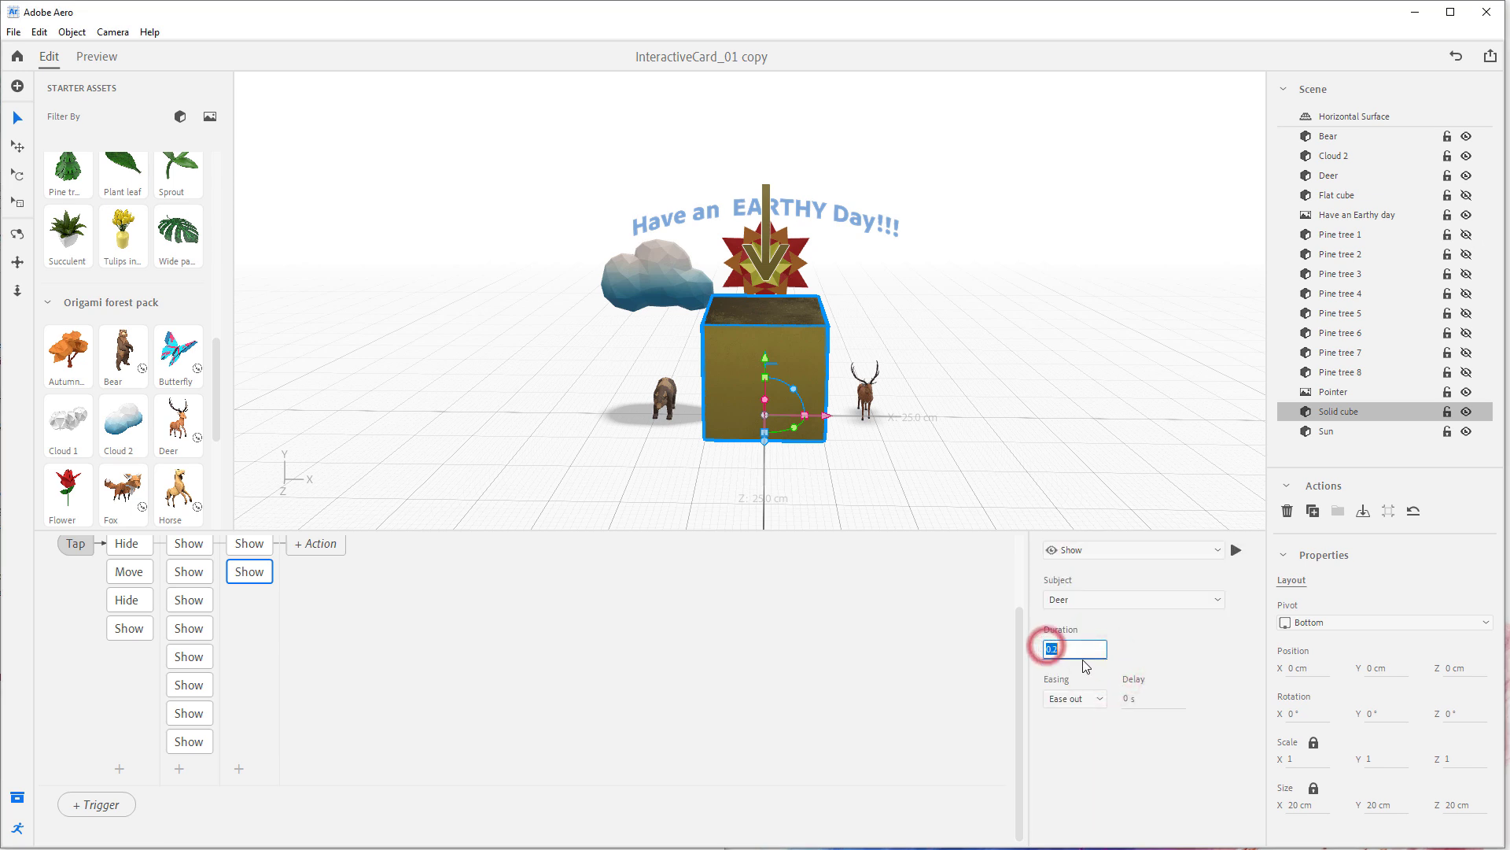
pyautogui.write('0.3')
pyautogui.press('Return')
pyautogui.click(1133, 700)
pyautogui.write('0.5')
pyautogui.press('Return')
pyautogui.scroll(2, 343, 591)
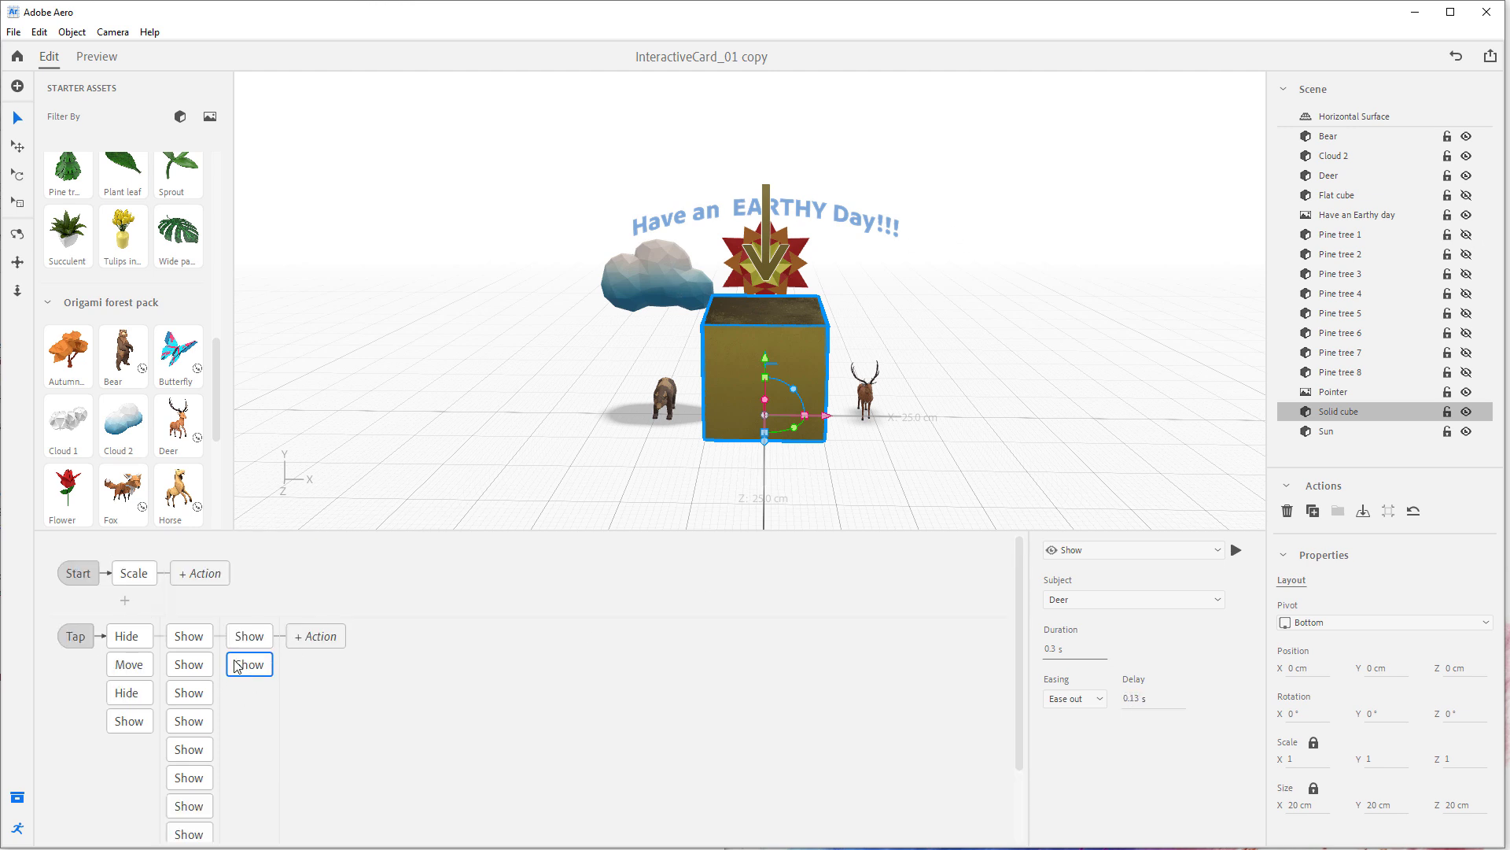
# - Hide the Solid cube and make Pine tree 1 through Pine tree 8 visible again
pyautogui.click(681, 281)
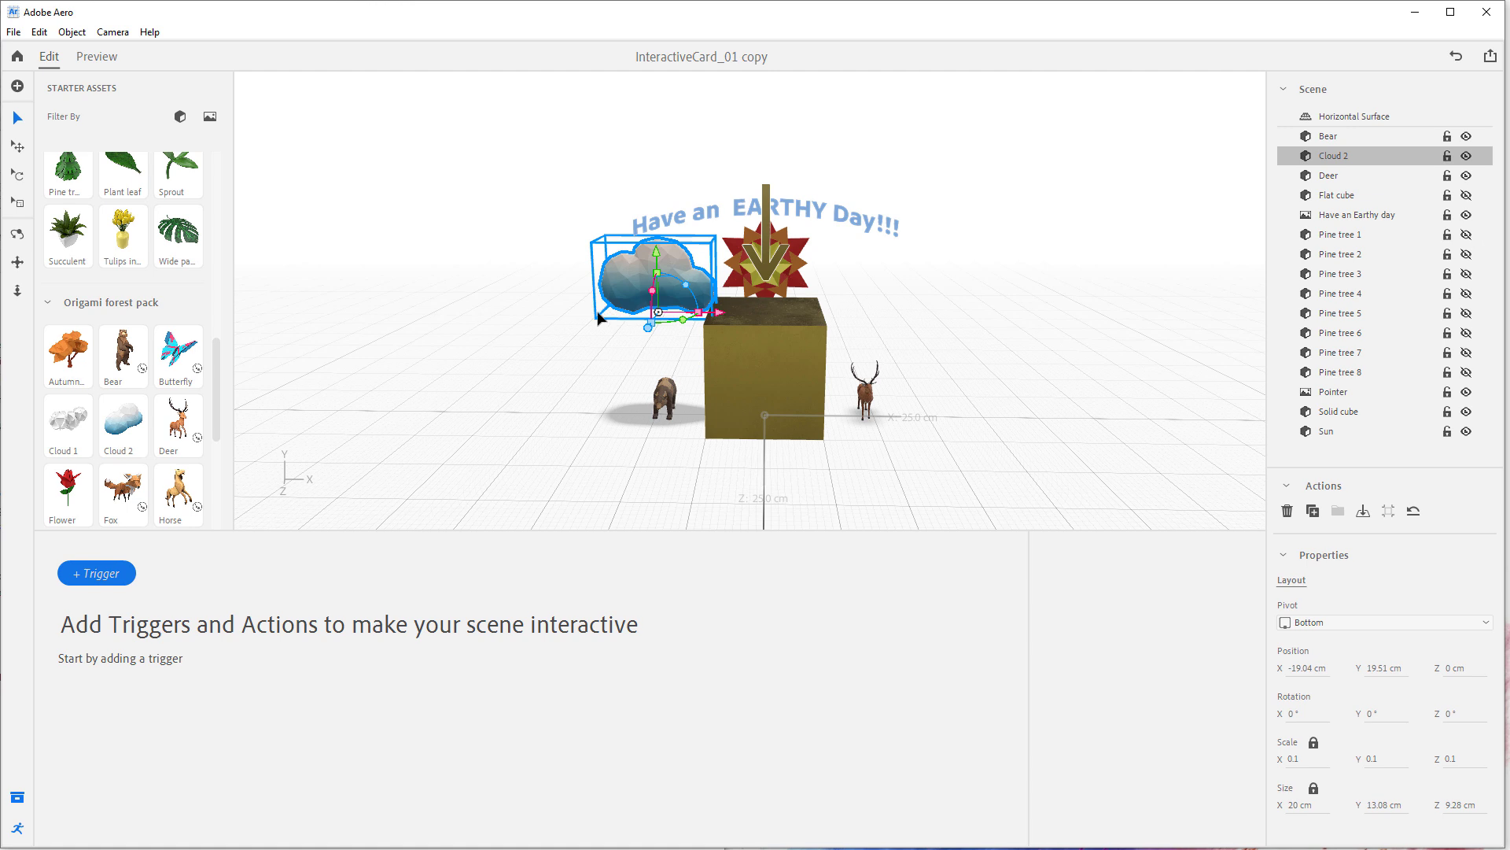
pyautogui.click(1466, 412)
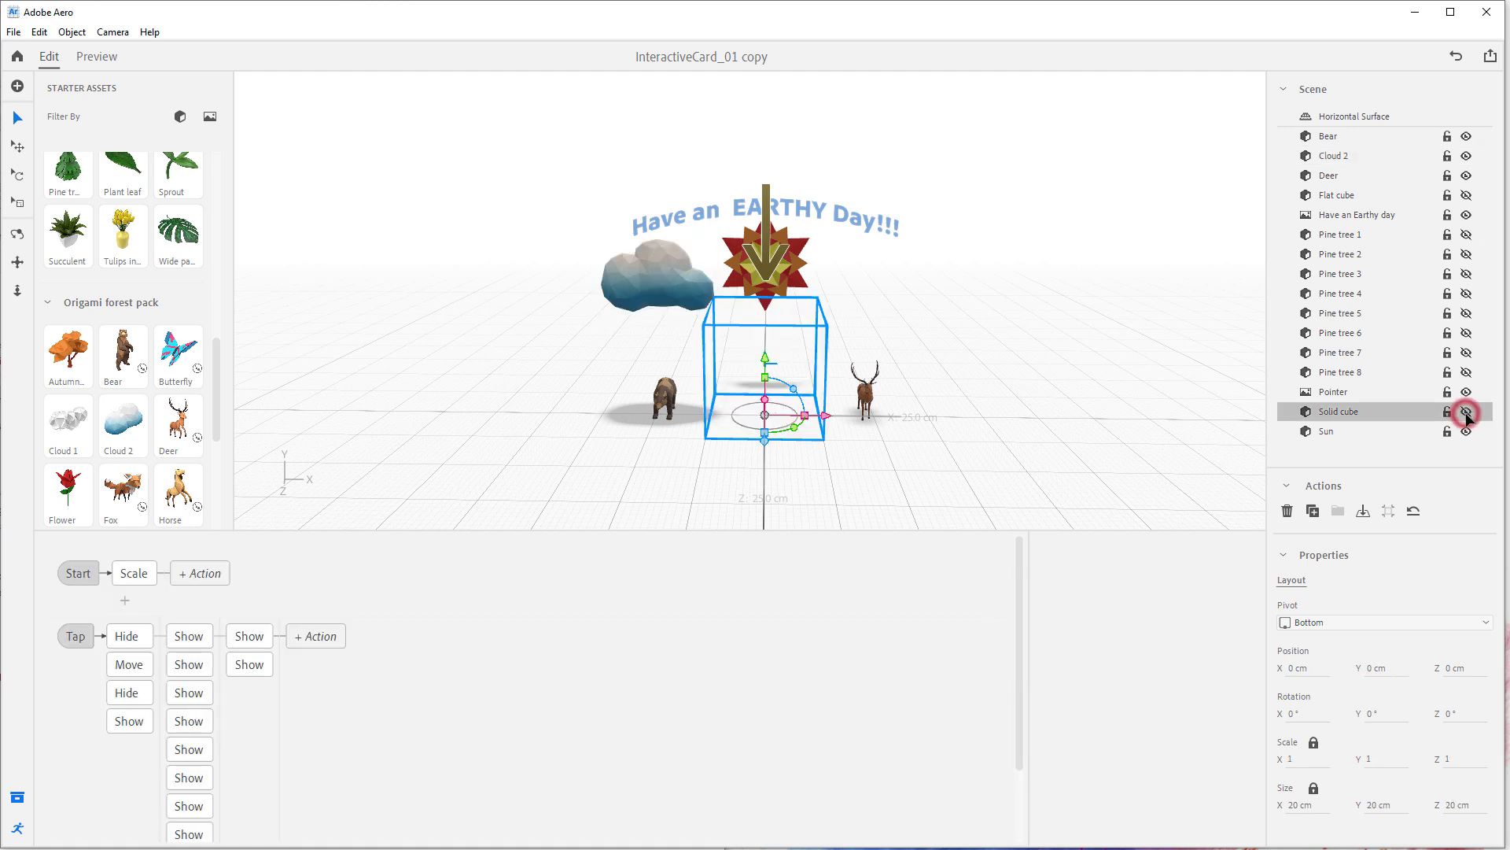
pyautogui.click(1468, 372)
pyautogui.click(1468, 353)
pyautogui.click(1468, 333)
pyautogui.click(1468, 313)
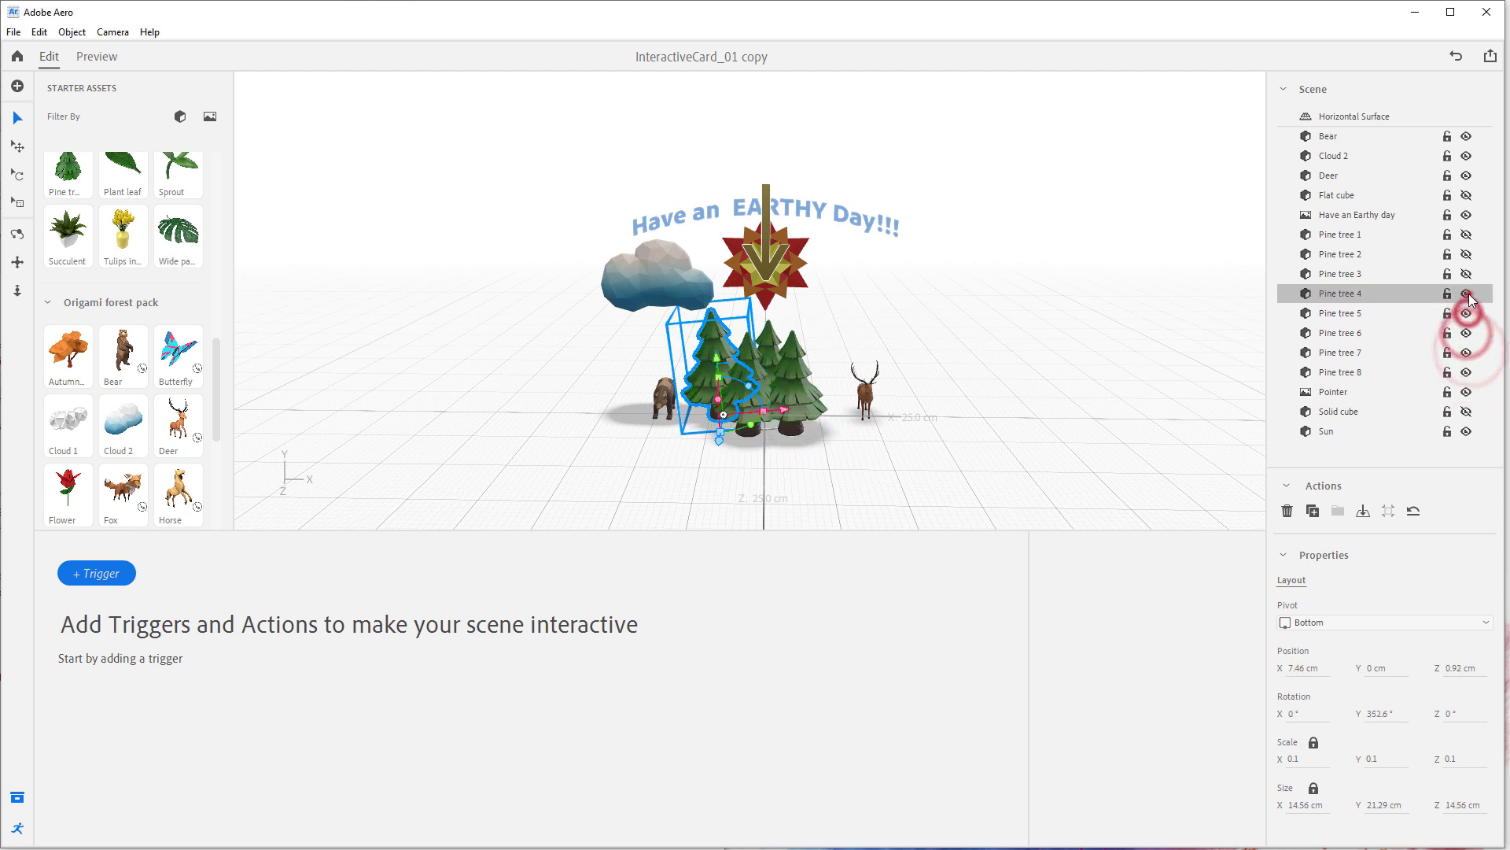
pyautogui.click(1468, 294)
pyautogui.click(1468, 274)
pyautogui.click(1467, 254)
pyautogui.click(1467, 234)
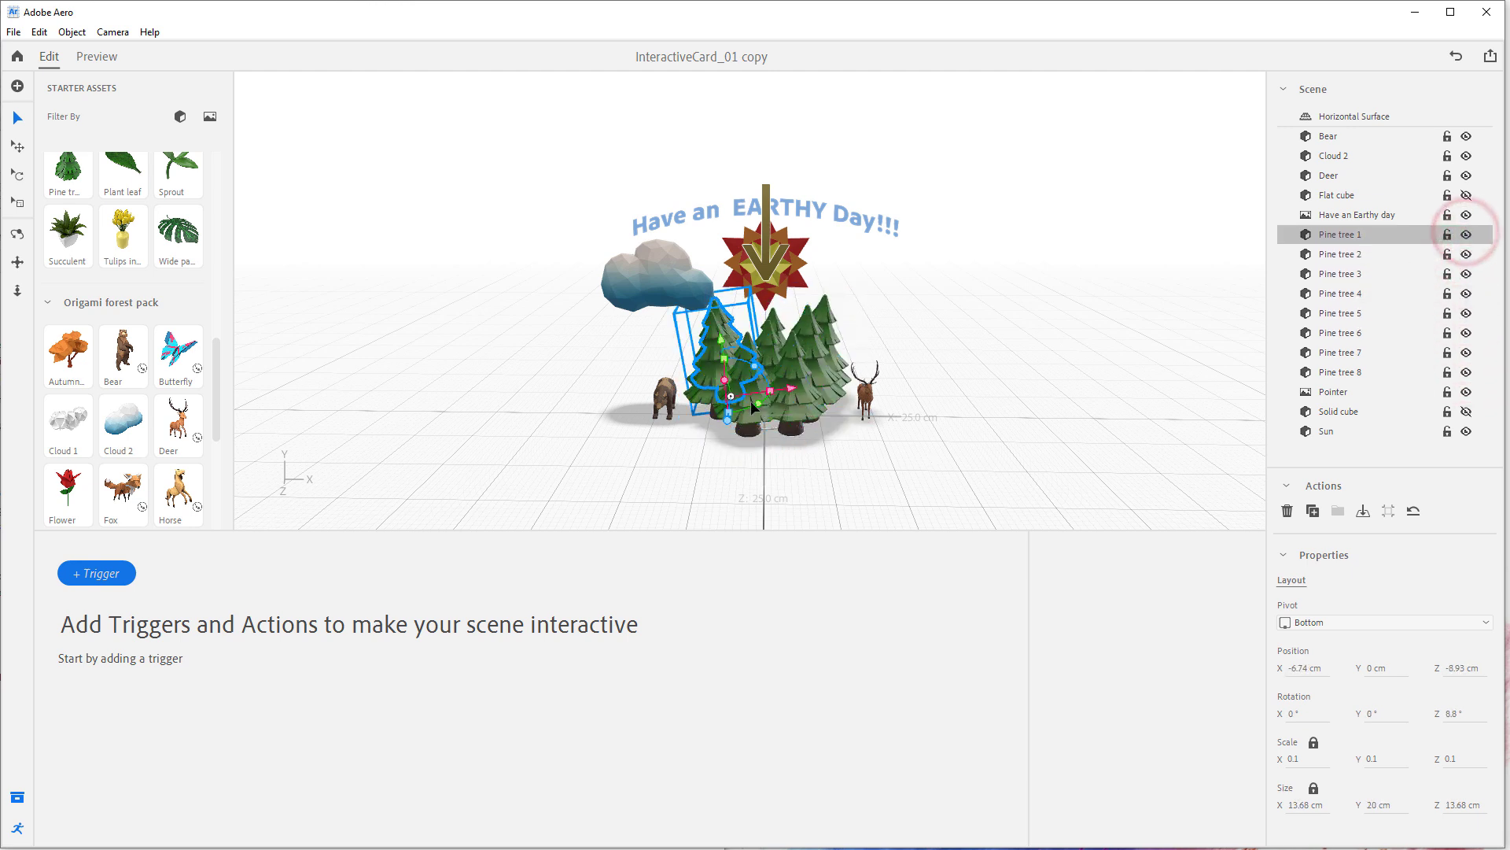
# - Give Cloud 2 a Start trigger with a Move action
pyautogui.click(644, 259)
pyautogui.click(101, 573)
pyautogui.click(146, 588)
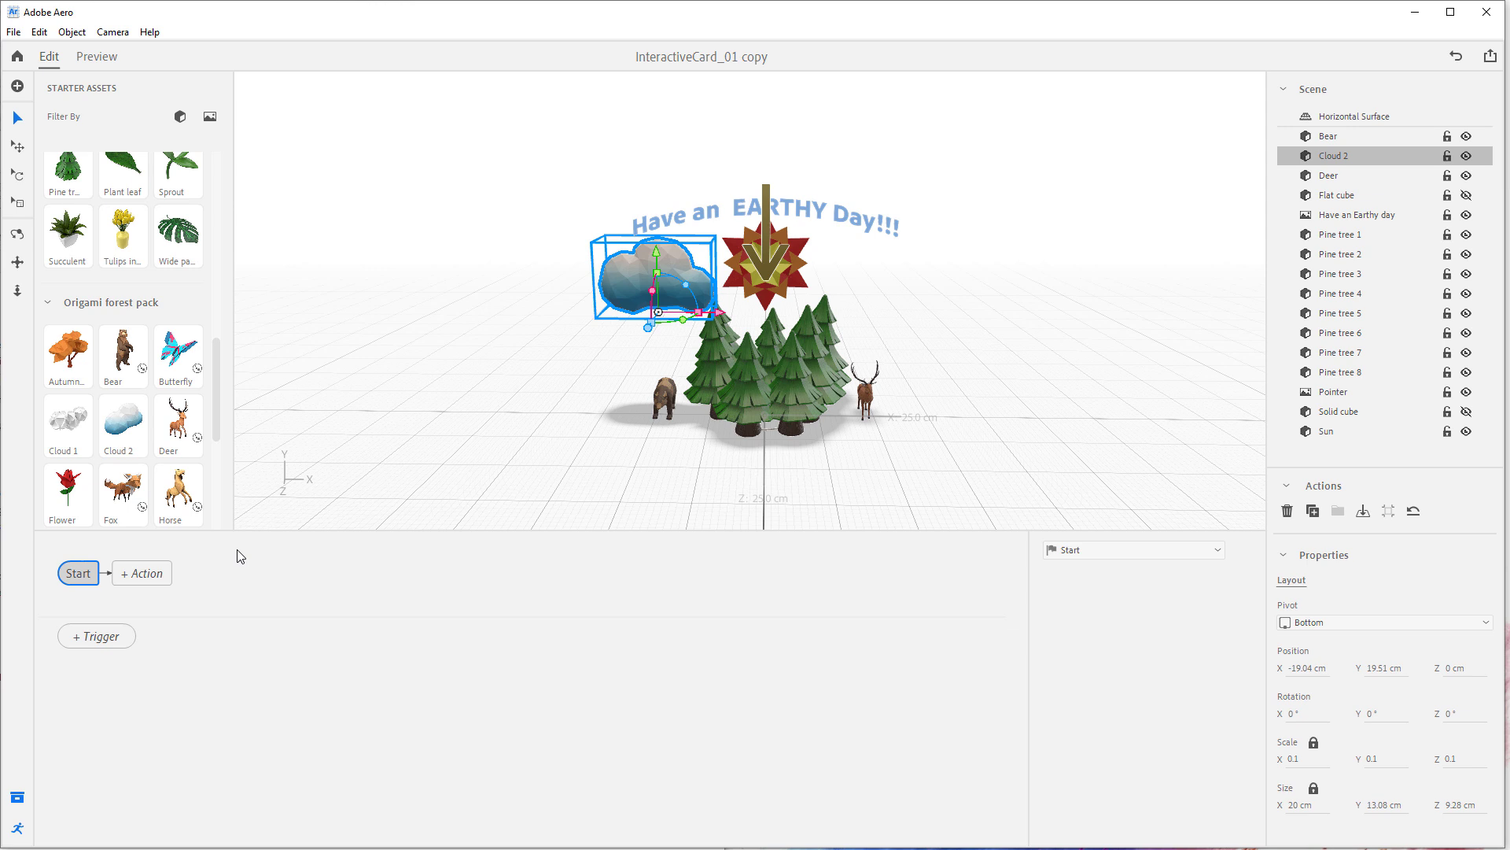
pyautogui.click(134, 574)
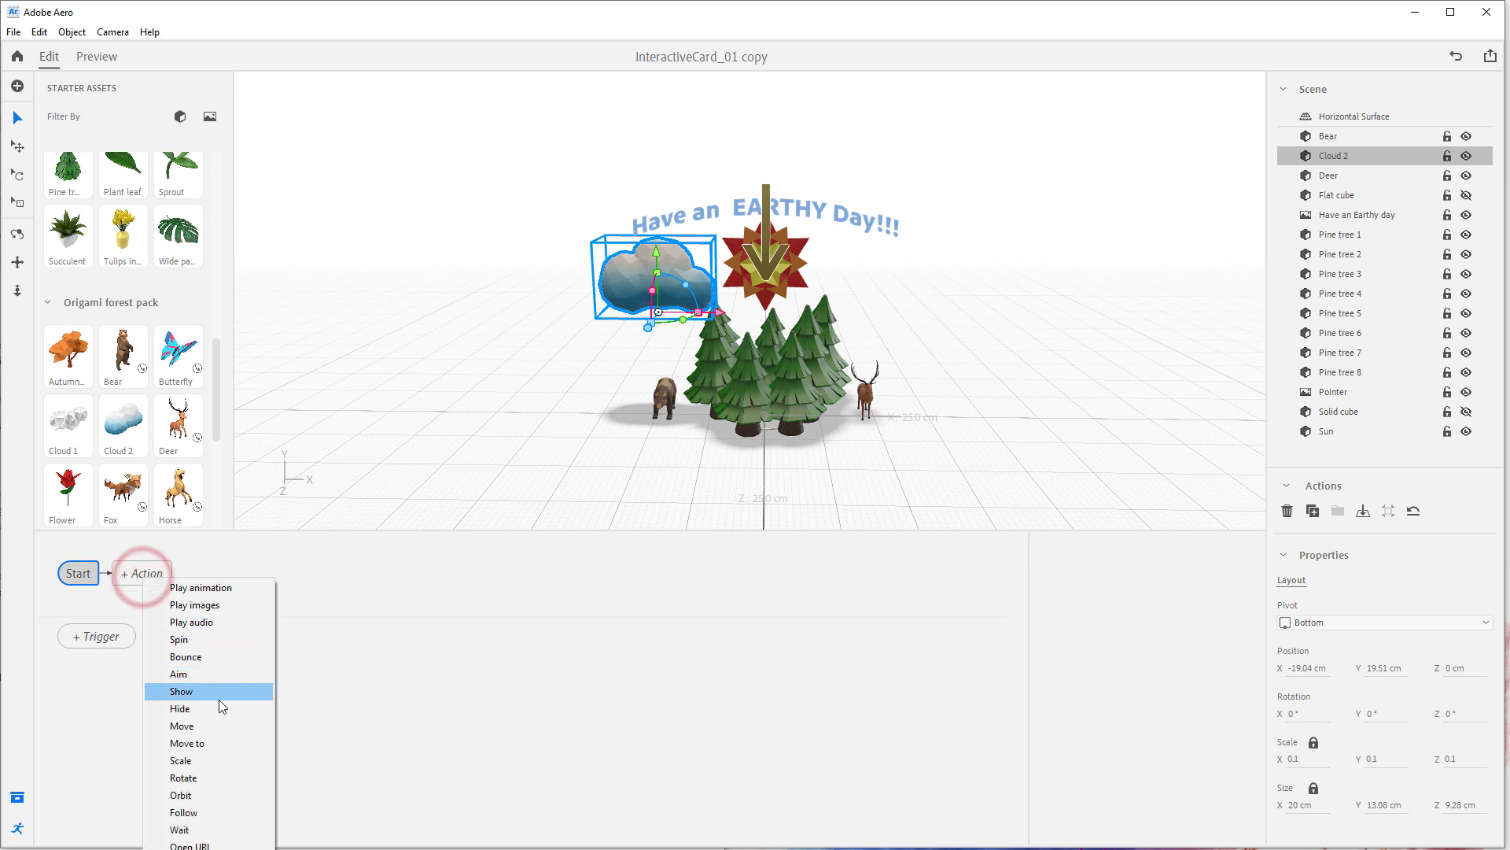
pyautogui.click(225, 730)
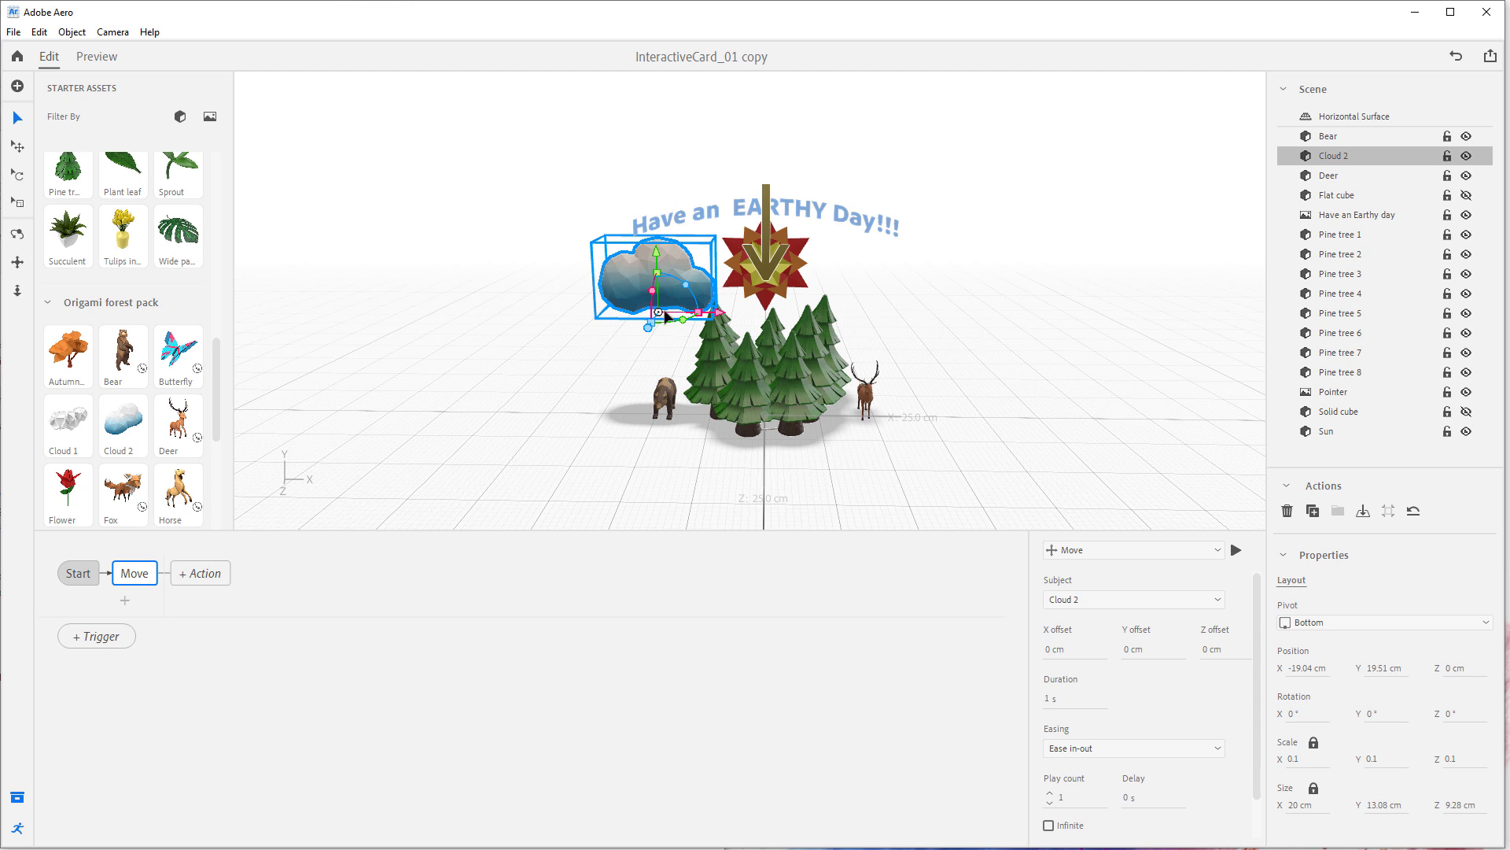
# - Set the X offset of Cloud 2's Move action to 5 cm and play the action
pyautogui.click(1055, 650)
pyautogui.write('5')
pyautogui.click(1238, 551)
pyautogui.moveTo(1257, 700); pyautogui.dragTo(1259, 743)
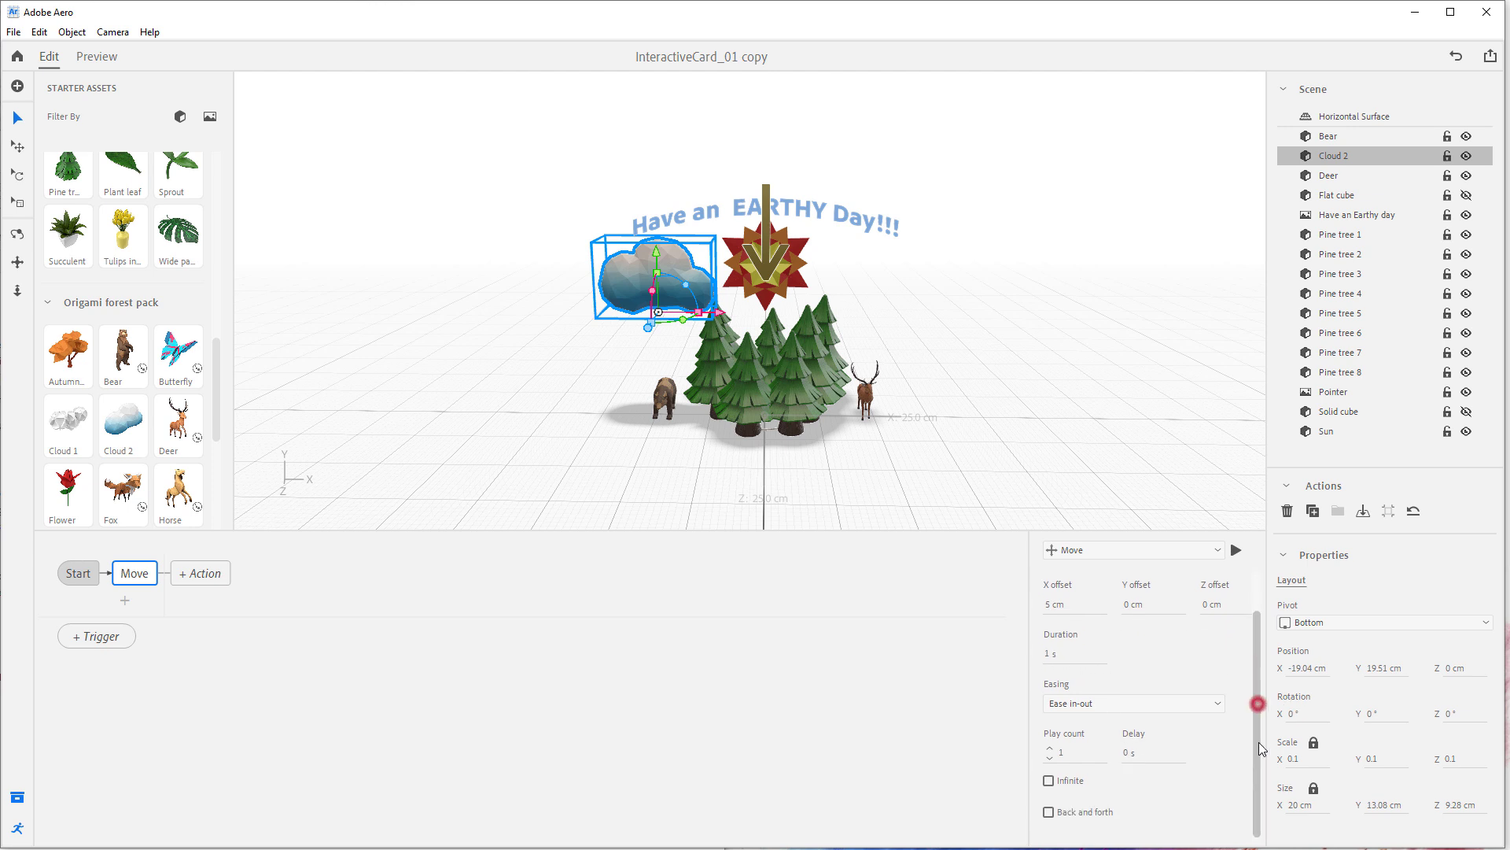
# - Make Cloud 2's Move action repeat infinitely back and forth with a duration of 5 s, and play it
pyautogui.click(1048, 781)
pyautogui.click(1049, 812)
pyautogui.click(1235, 550)
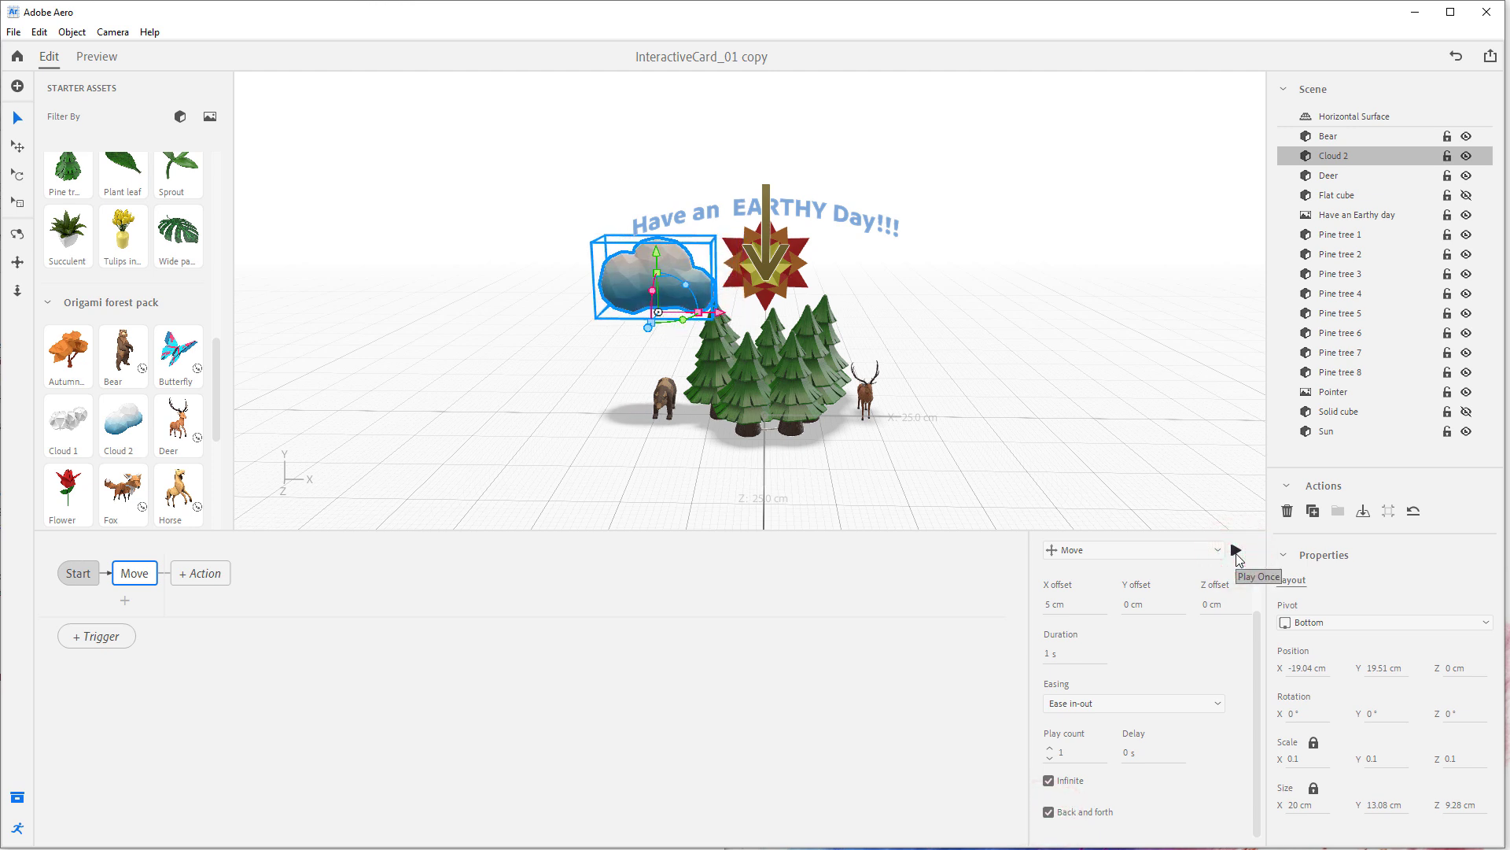
pyautogui.moveTo(1256, 725); pyautogui.dragTo(1259, 708)
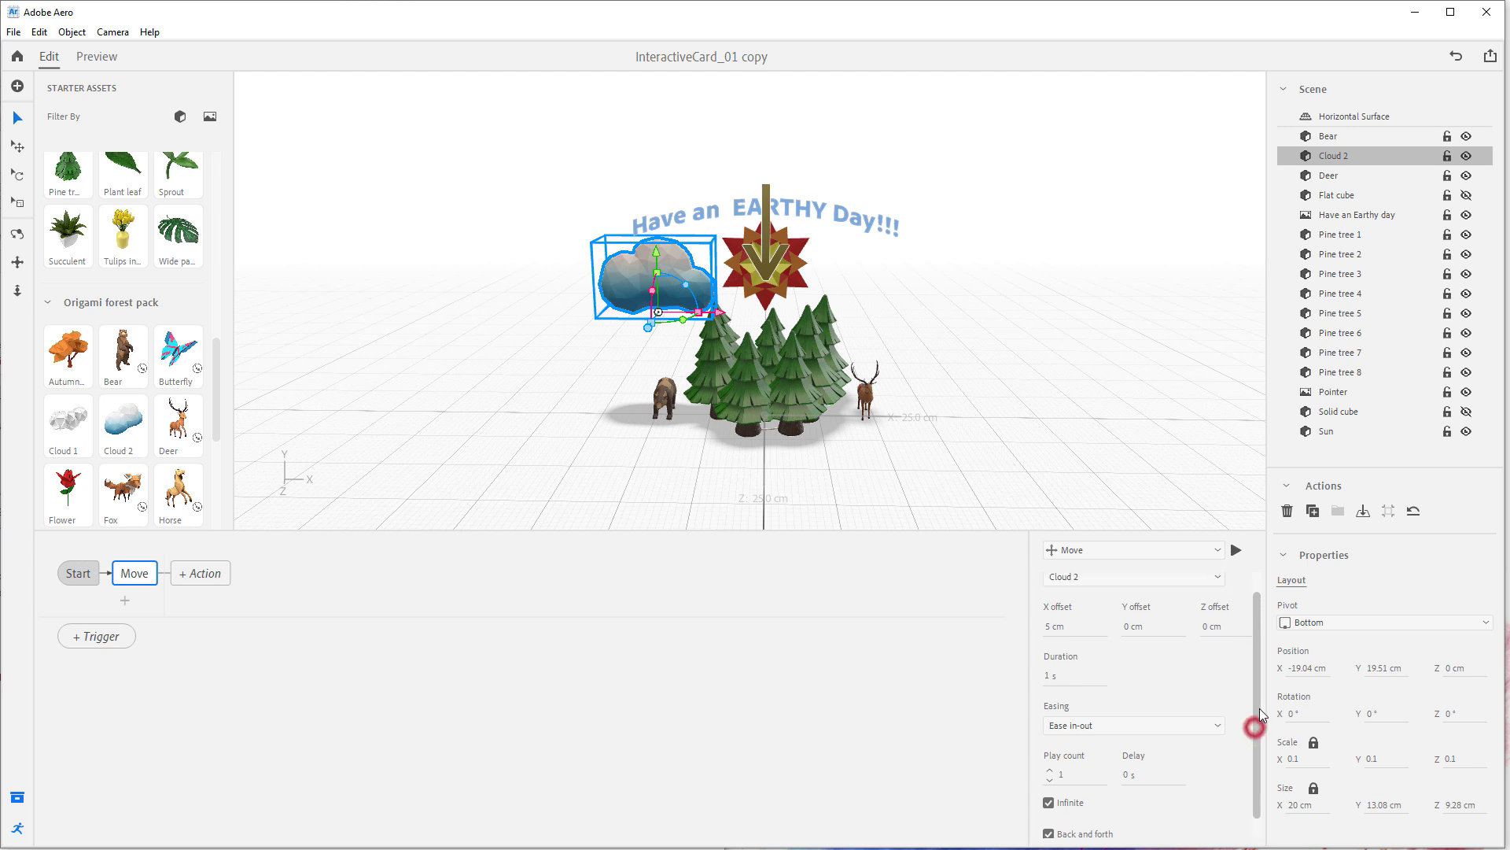
pyautogui.click(1049, 674)
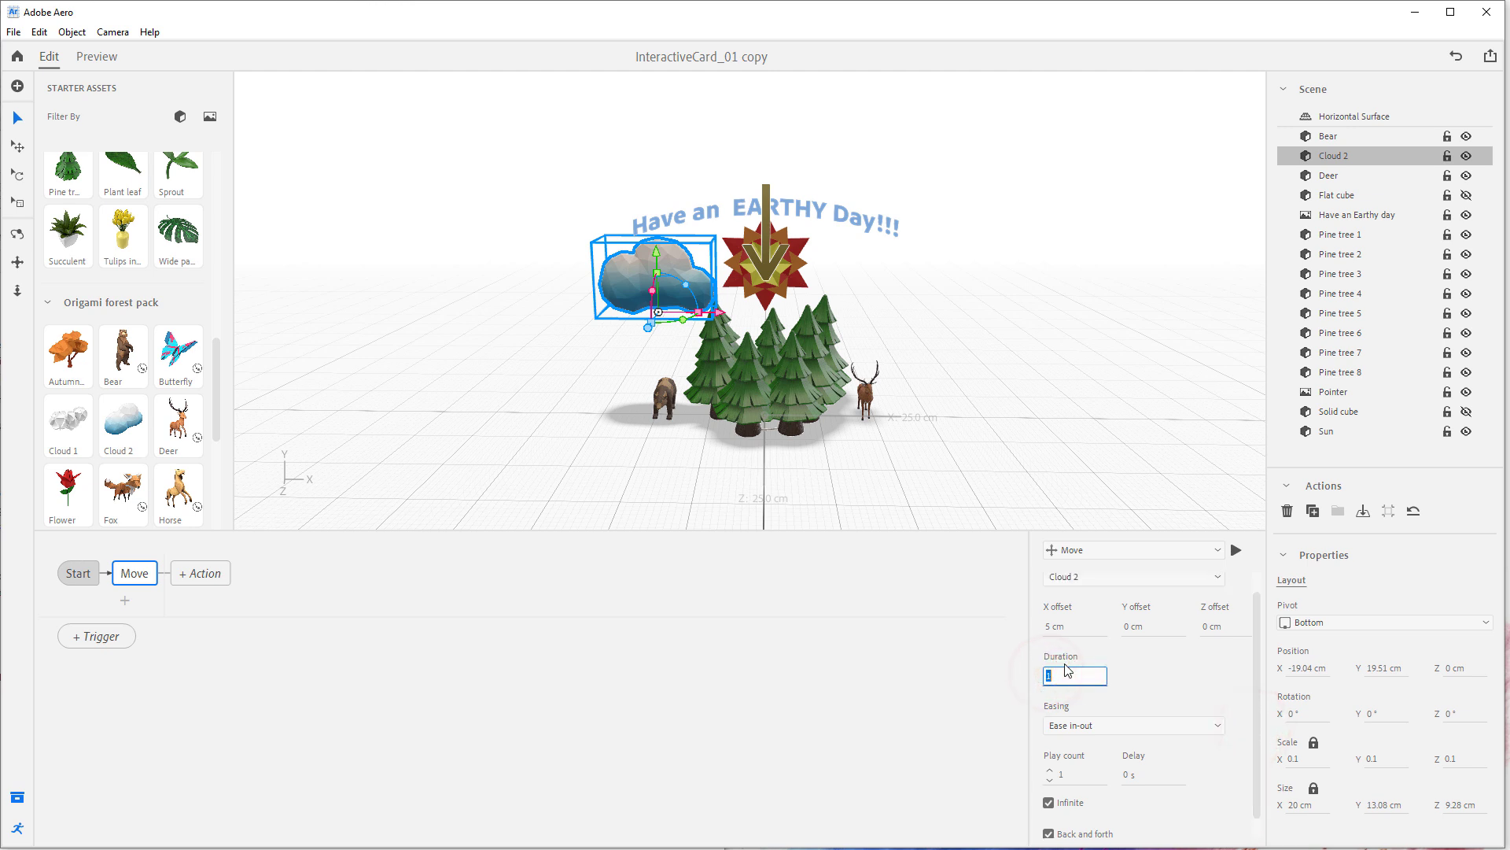
pyautogui.press('Return')
pyautogui.click(1236, 549)
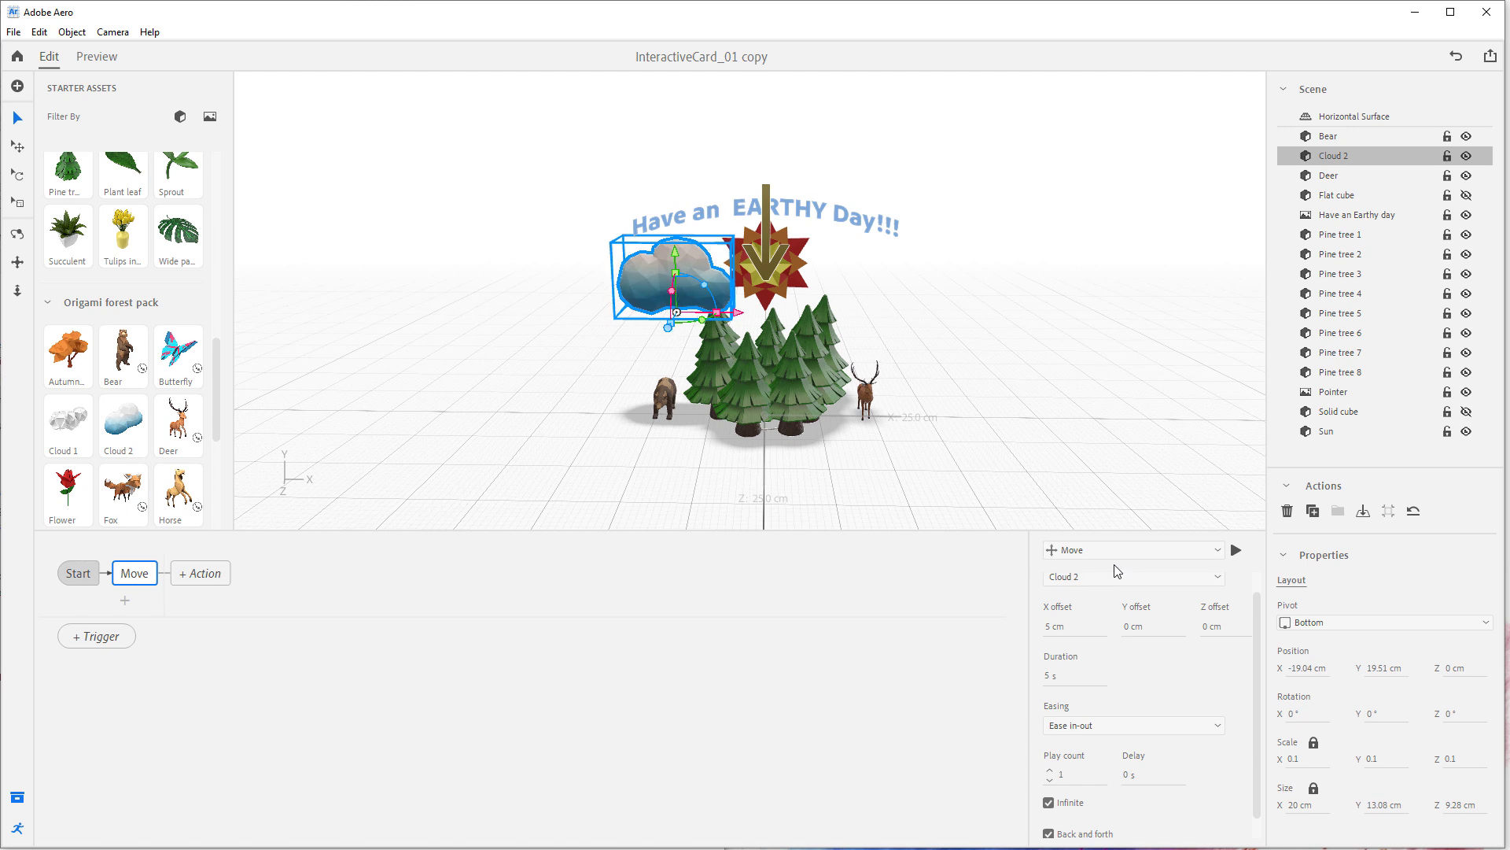
# - Shift Cloud 2 along the X axis, away from the sun, to an X position of about -21.8 cm
pyautogui.click(199, 579)
pyautogui.click(129, 573)
pyautogui.moveTo(719, 313); pyautogui.dragTo(697, 317)
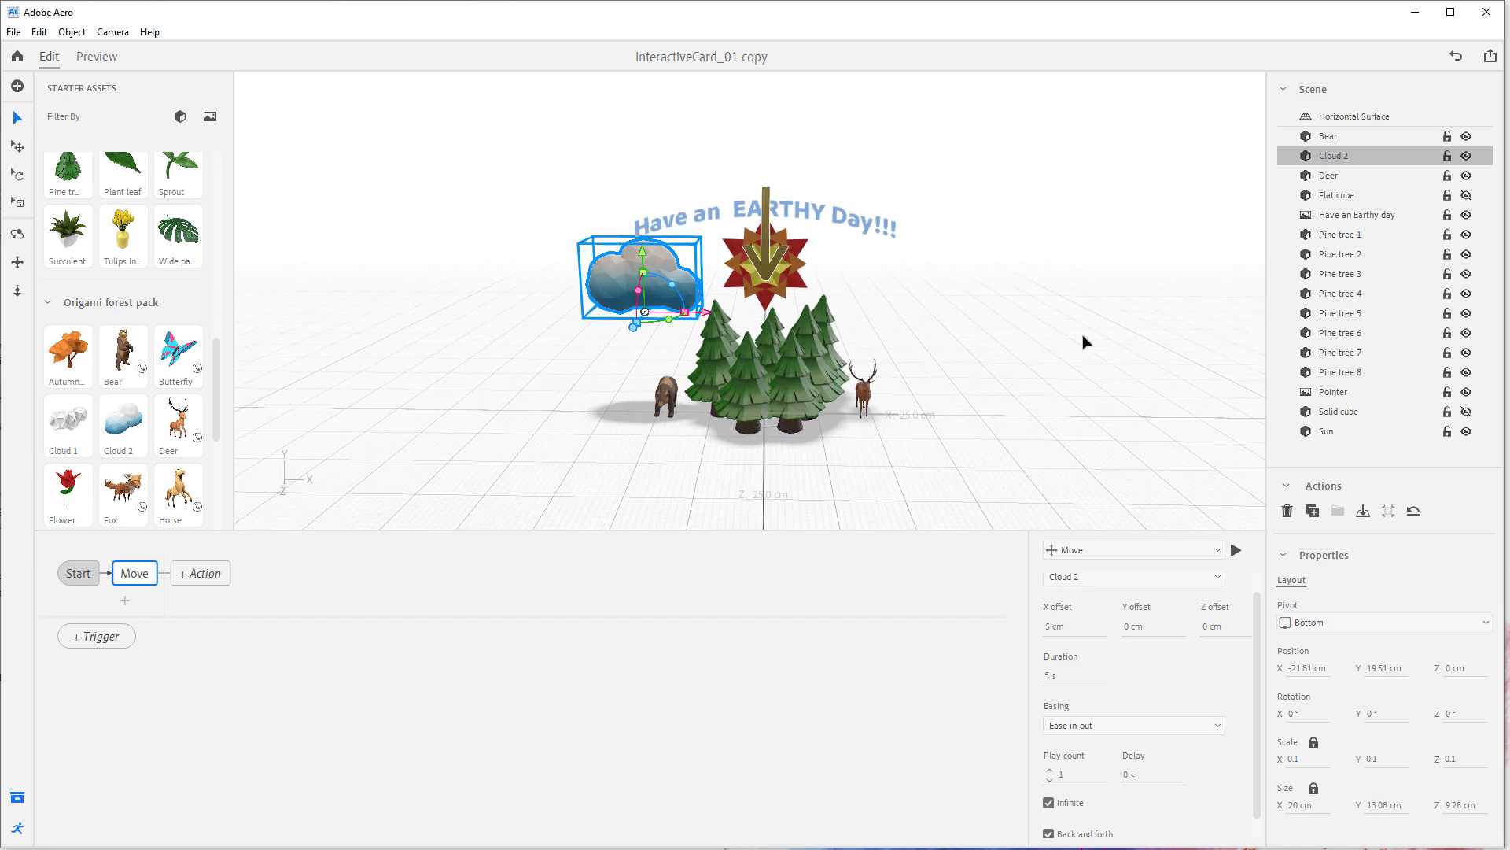
# - Duplicate Cloud 2 and move the copy along X to about 21.6 cm, on the other side of the sun
pyautogui.click(1330, 159)
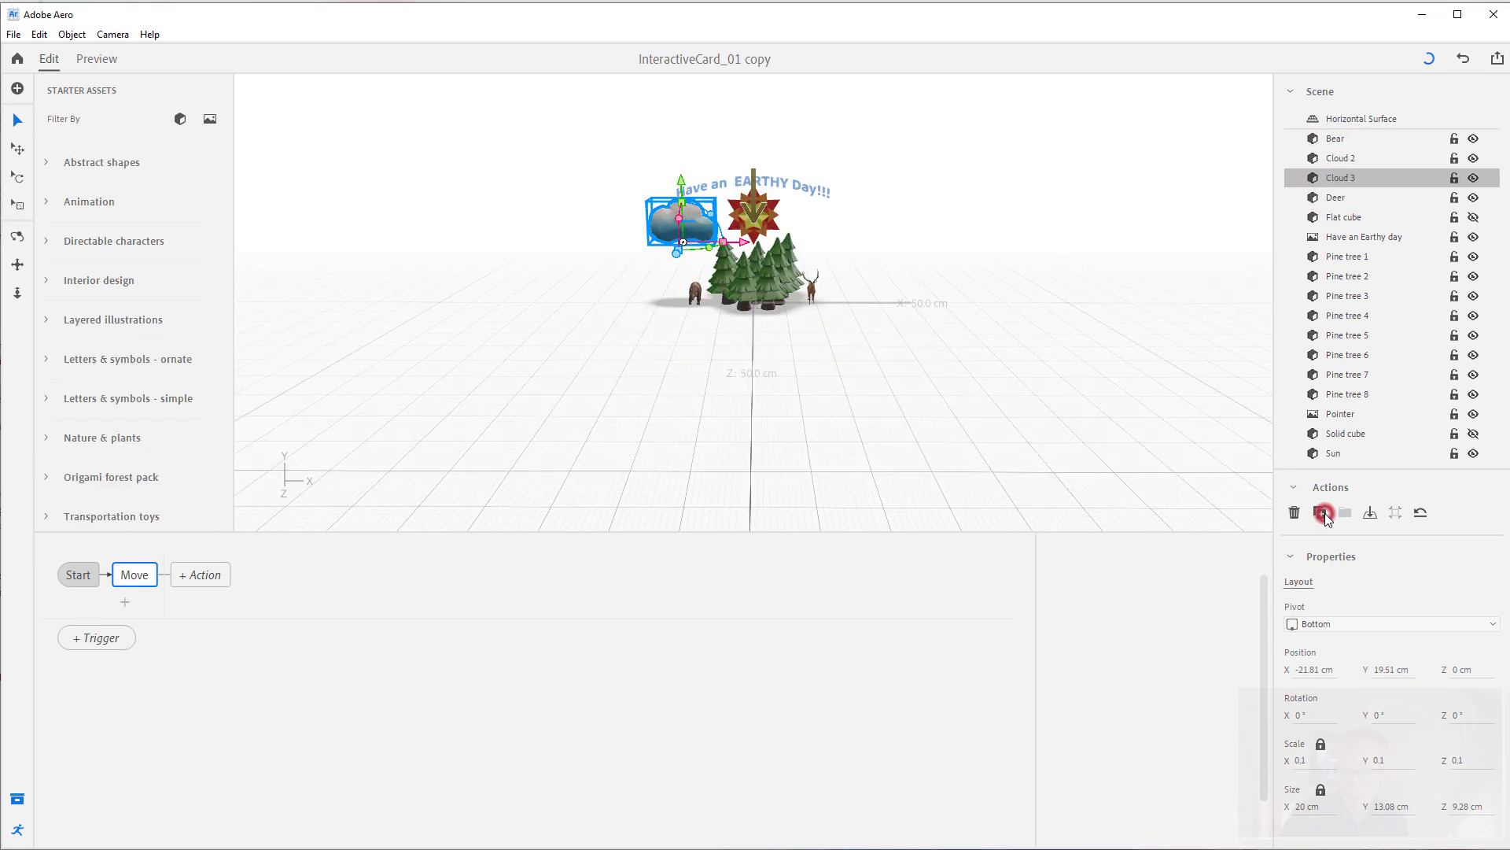
pyautogui.click(1312, 510)
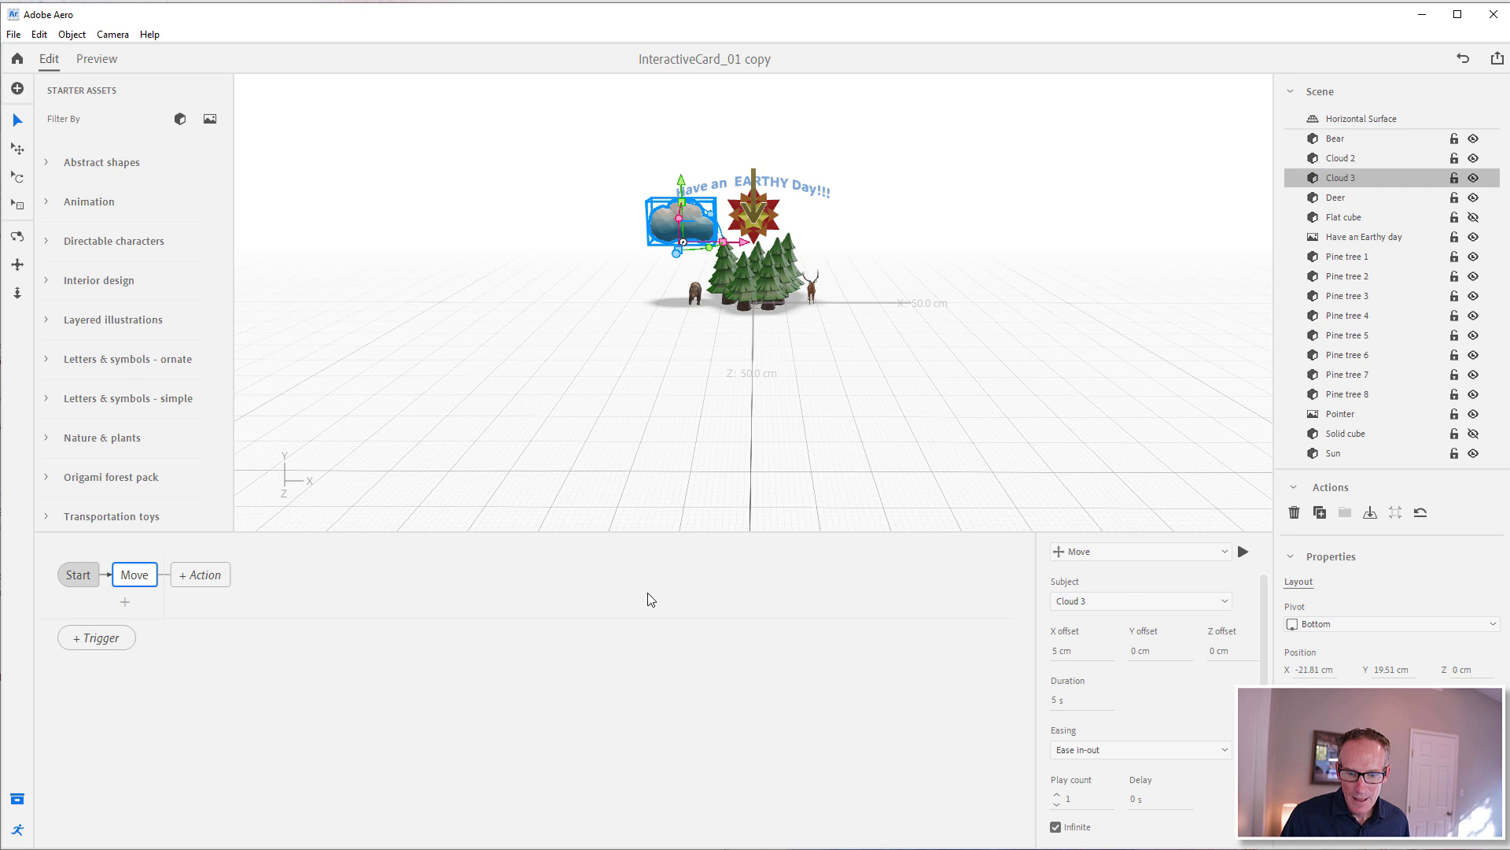
pyautogui.click(1341, 158)
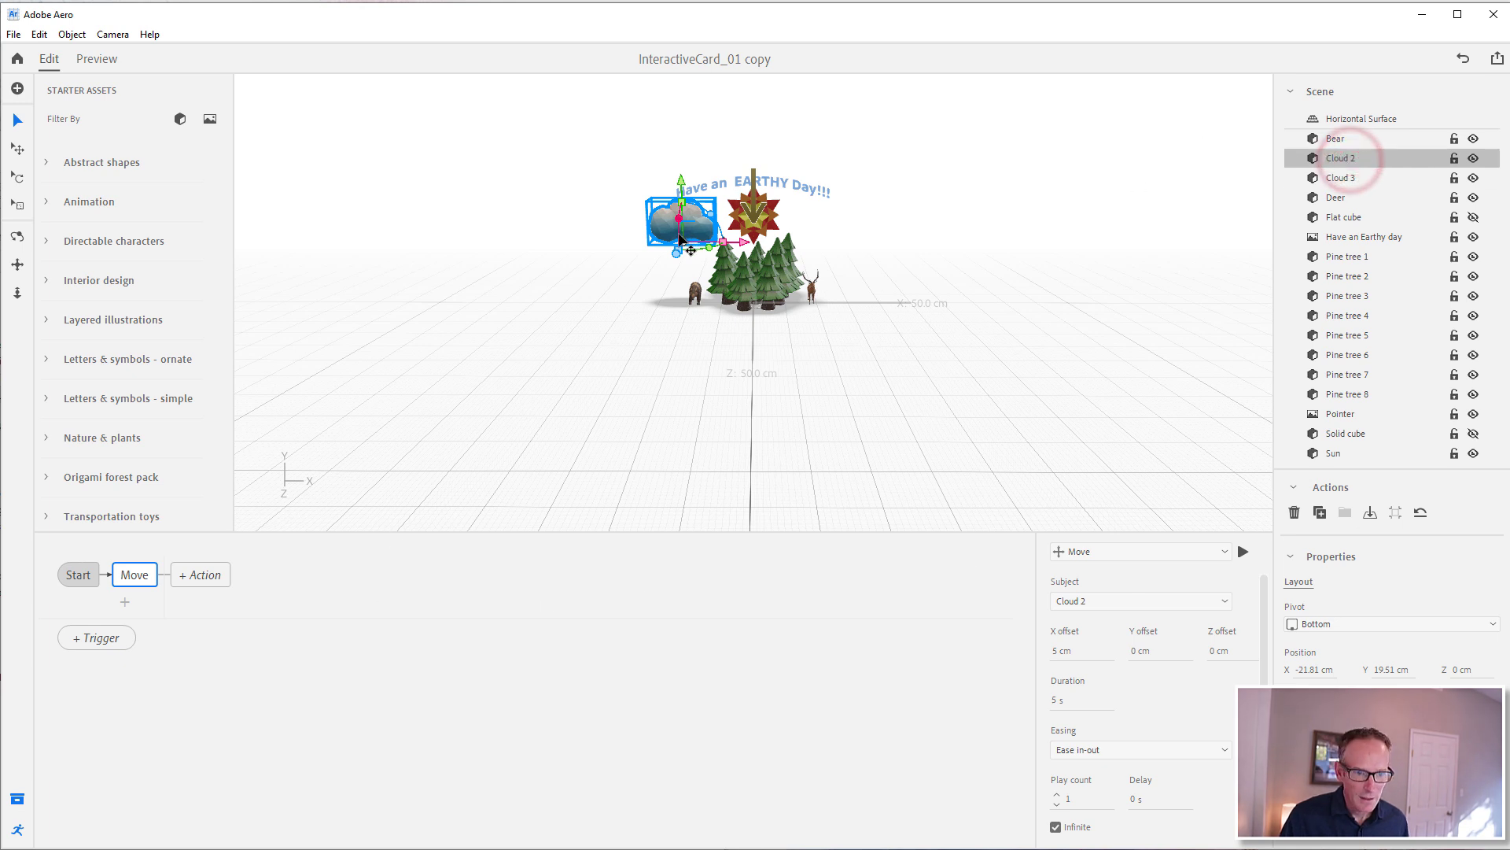
pyautogui.click(1355, 180)
pyautogui.moveTo(36, 543)
pyautogui.mouseDown()
pyautogui.moveTo(253, 544)
pyautogui.moveTo(37, 542)
pyautogui.mouseUp()
pyautogui.moveTo(753, 250); pyautogui.dragTo(896, 250)
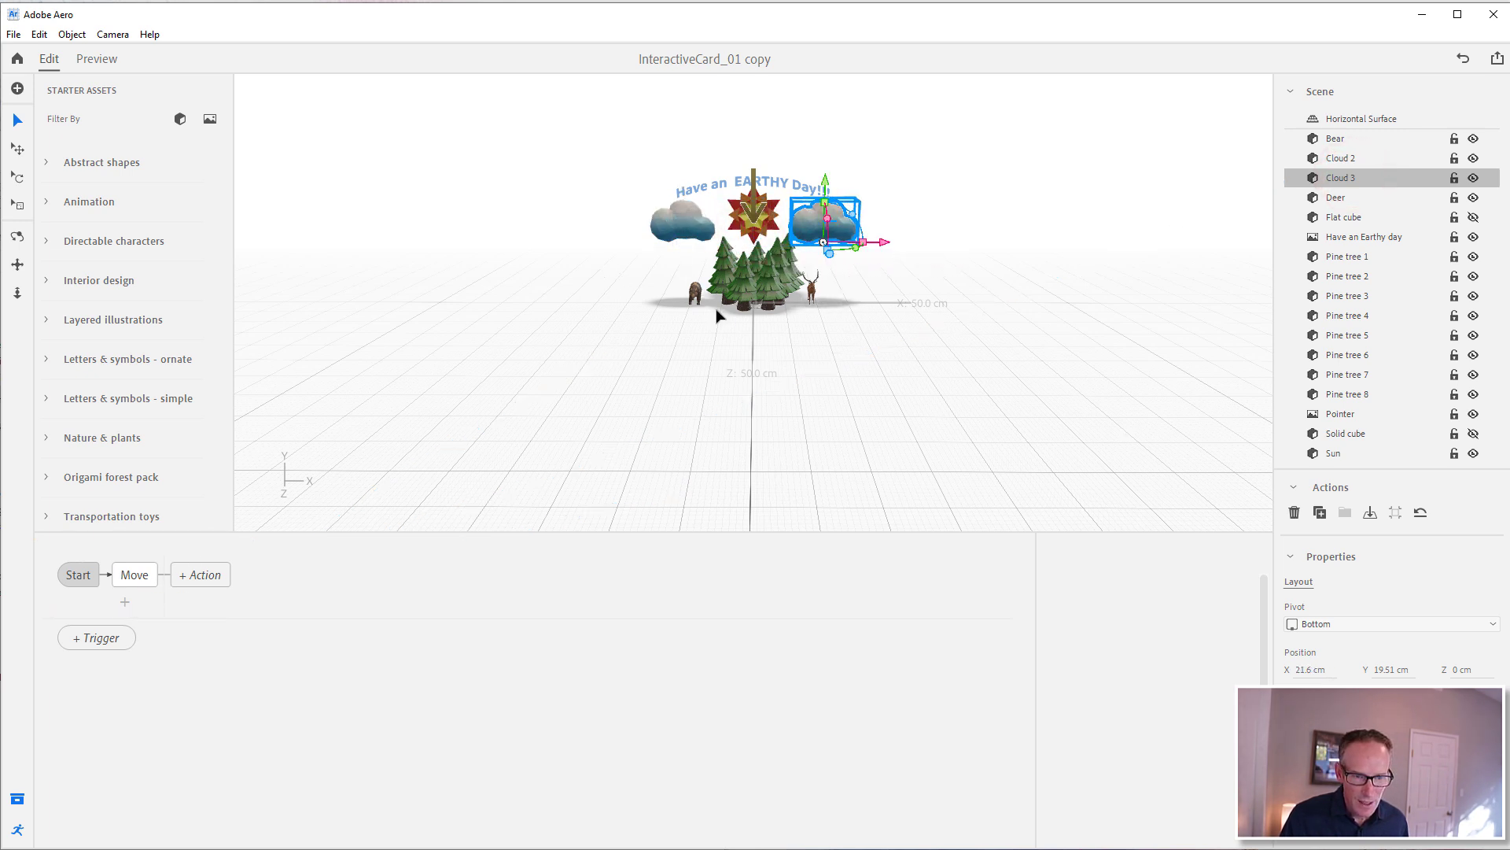
# - Set the X offset of Cloud 3's Move action to -5 cm and preview the motion of both clouds
pyautogui.click(96, 59)
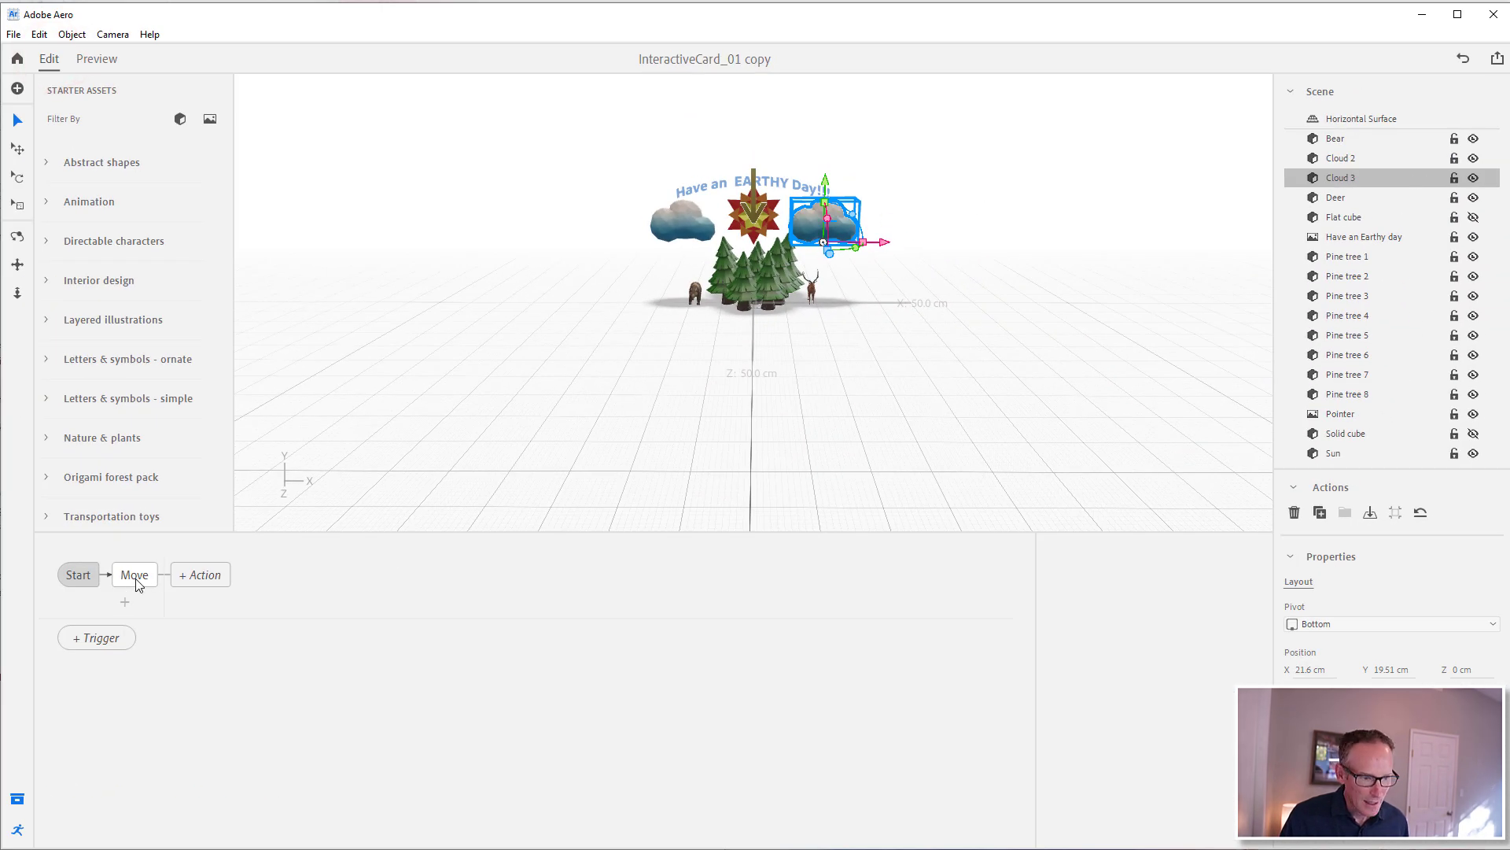
pyautogui.click(135, 581)
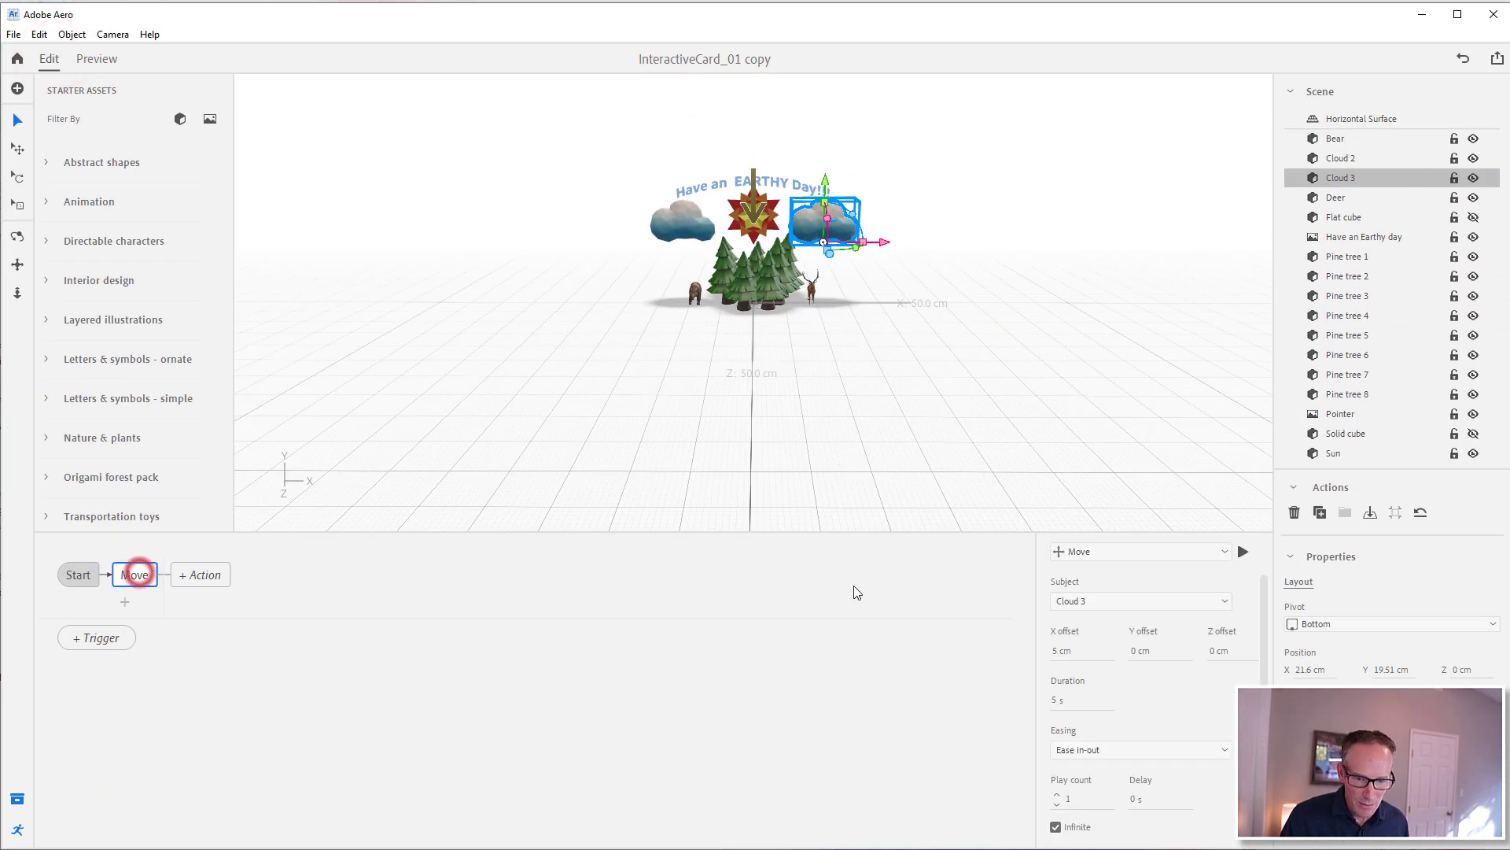
pyautogui.click(1052, 656)
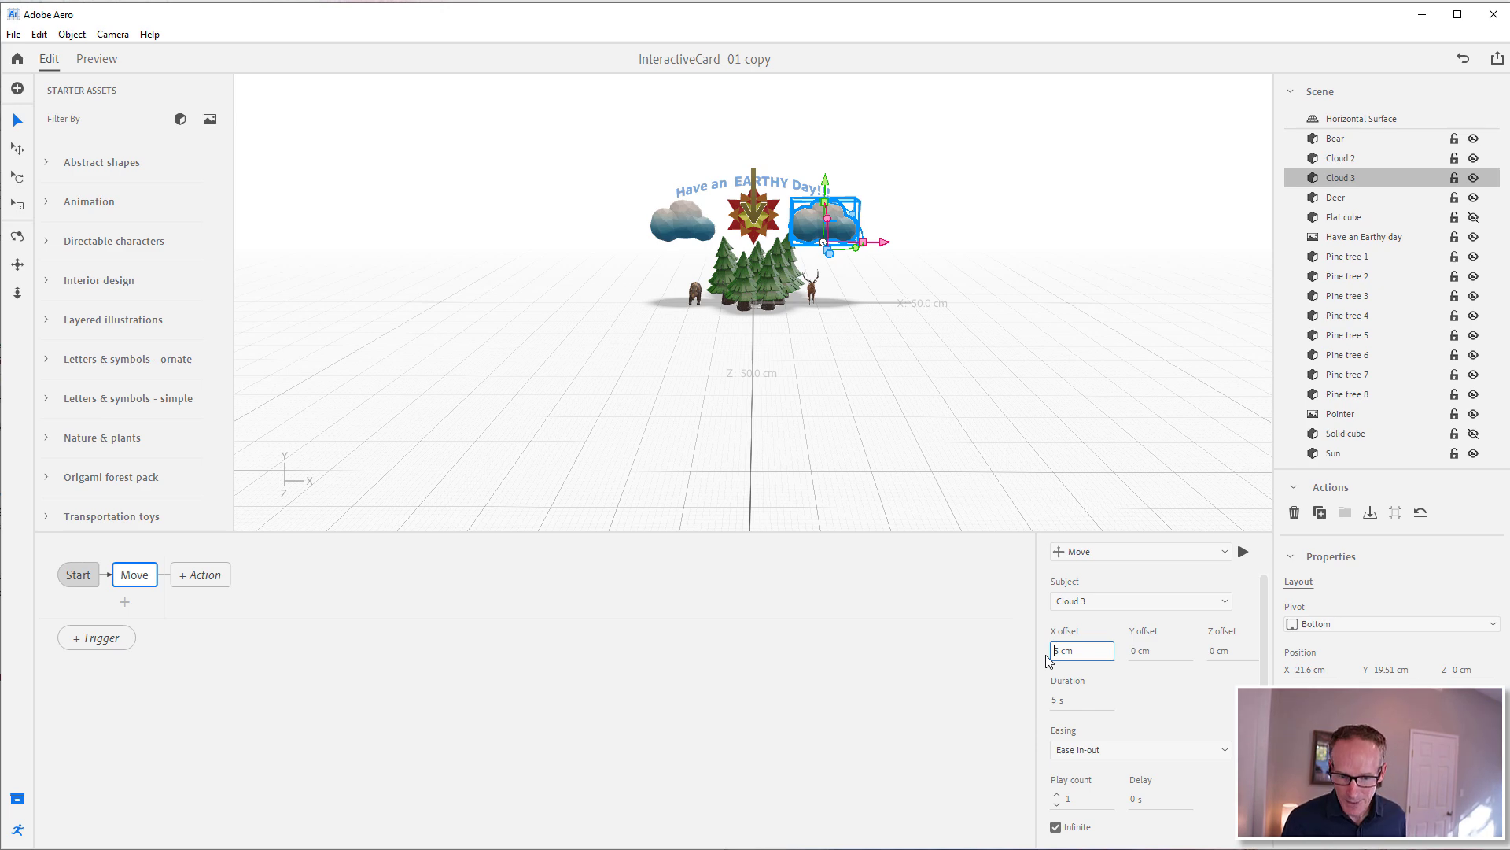
pyautogui.click(93, 63)
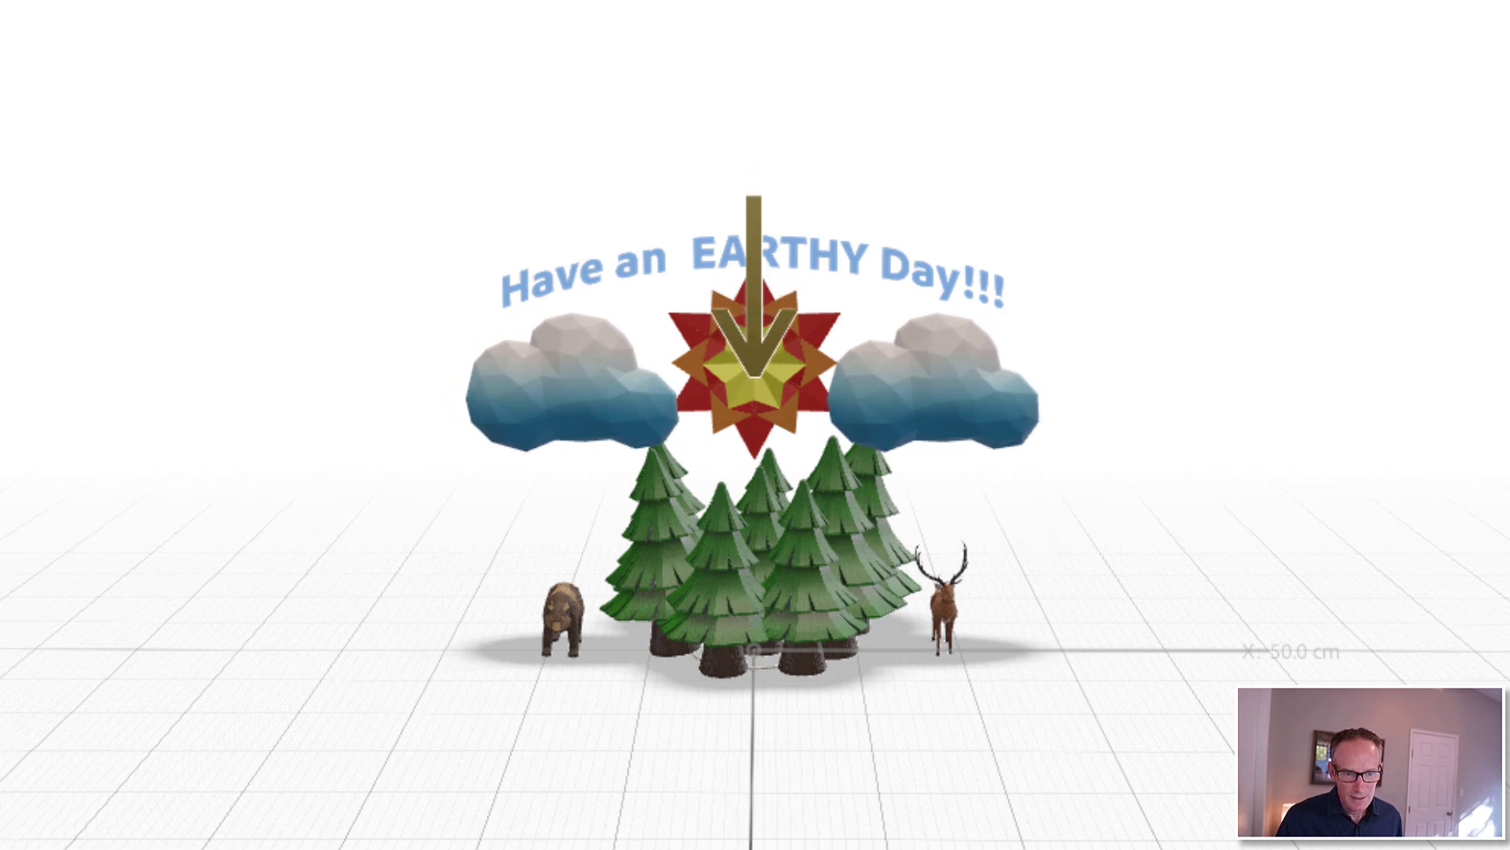
pyautogui.press('Escape')
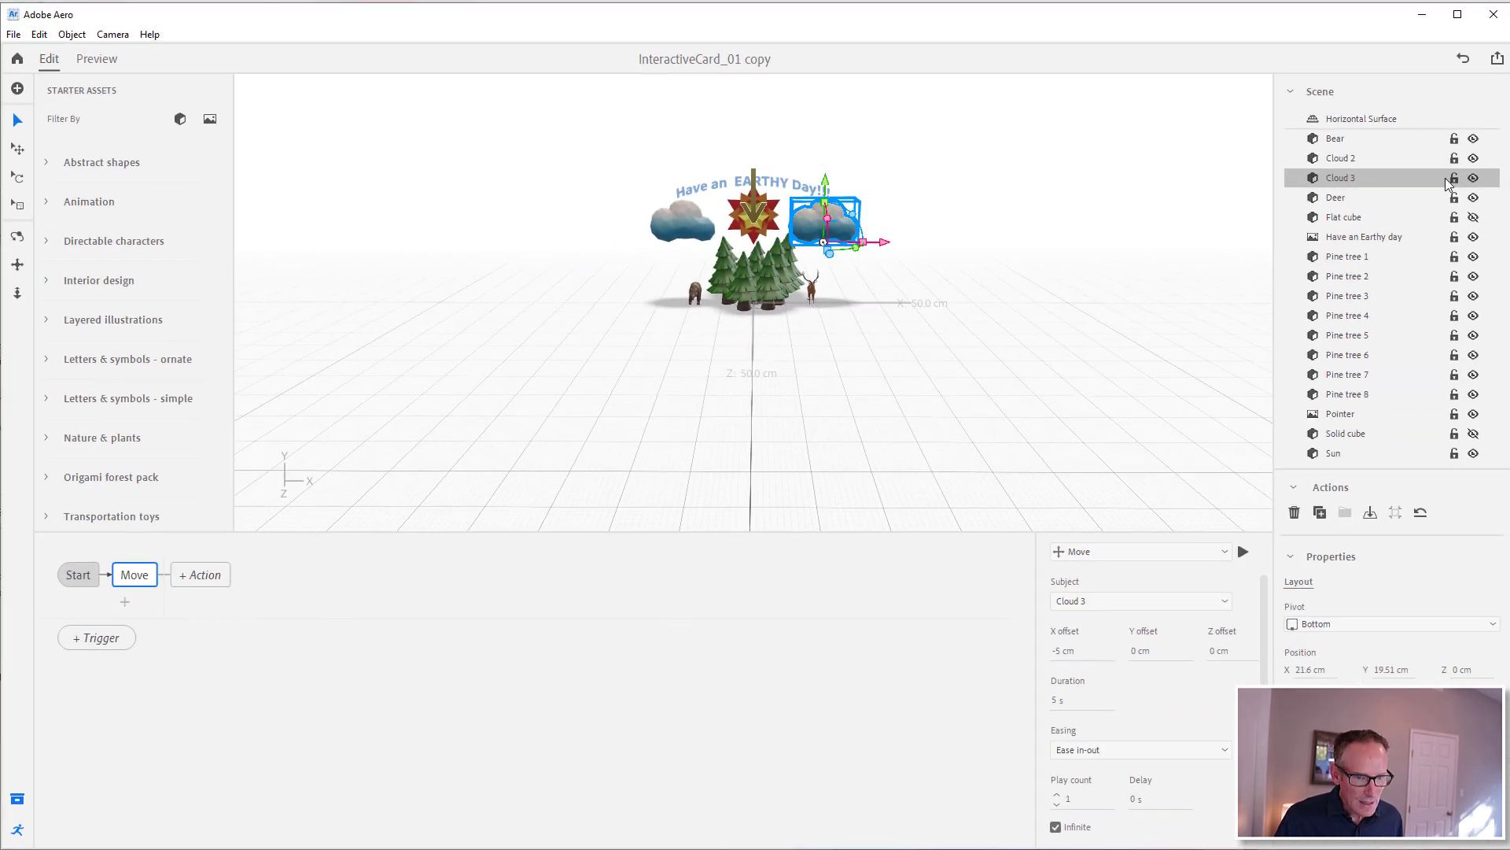
# - Add a Show action for Cloud 2 after the Deer's in the Solid cube's Tap sequence, with 0.5 s duration and 0.5 s delay
pyautogui.click(1345, 433)
pyautogui.click(249, 637)
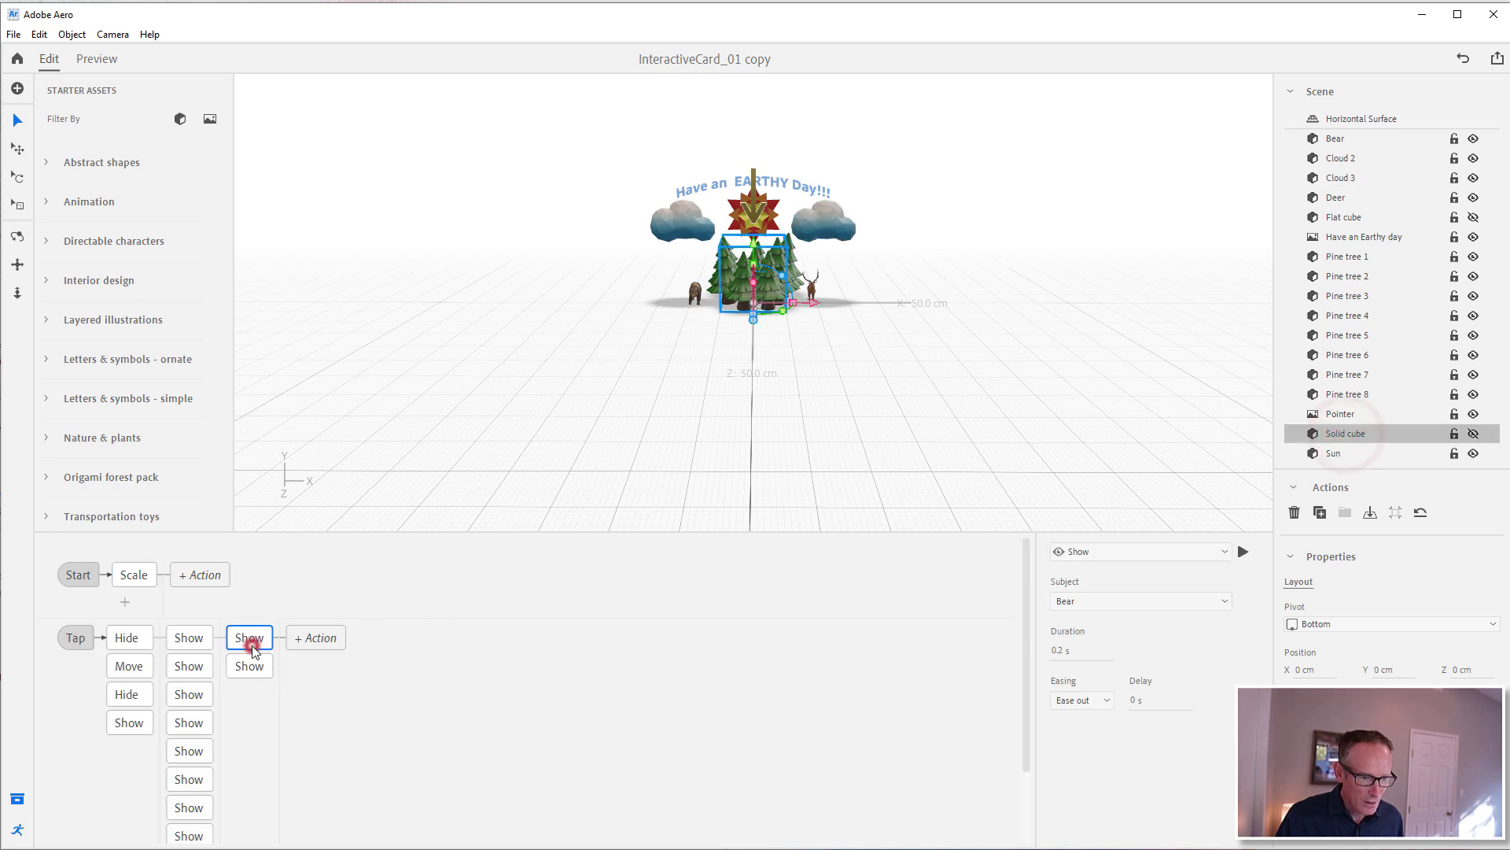
pyautogui.click(249, 670)
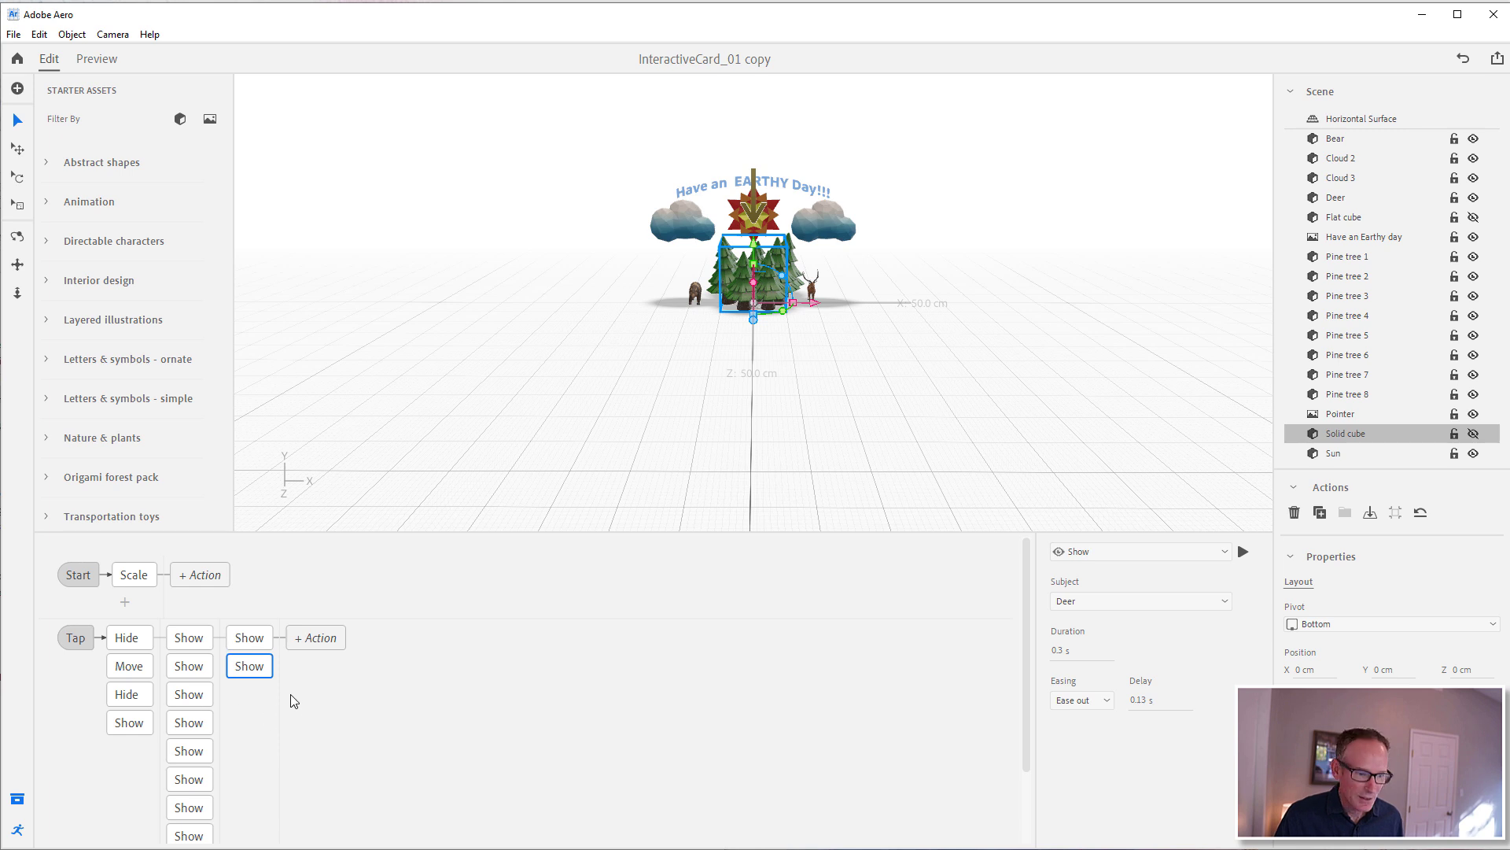
pyautogui.scroll(-1, 284, 711)
pyautogui.click(239, 771)
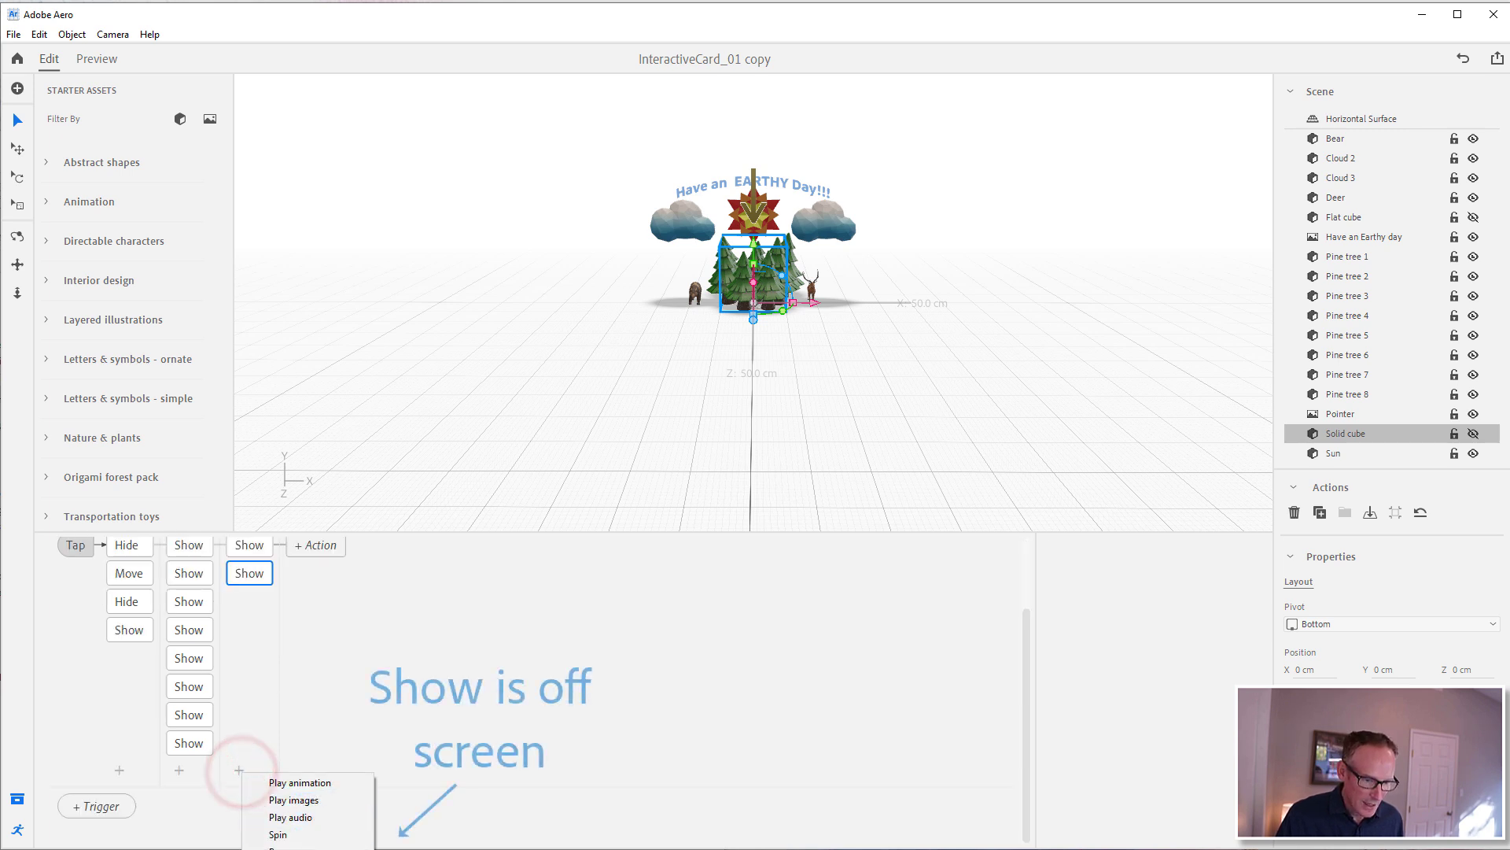
pyautogui.click(299, 848)
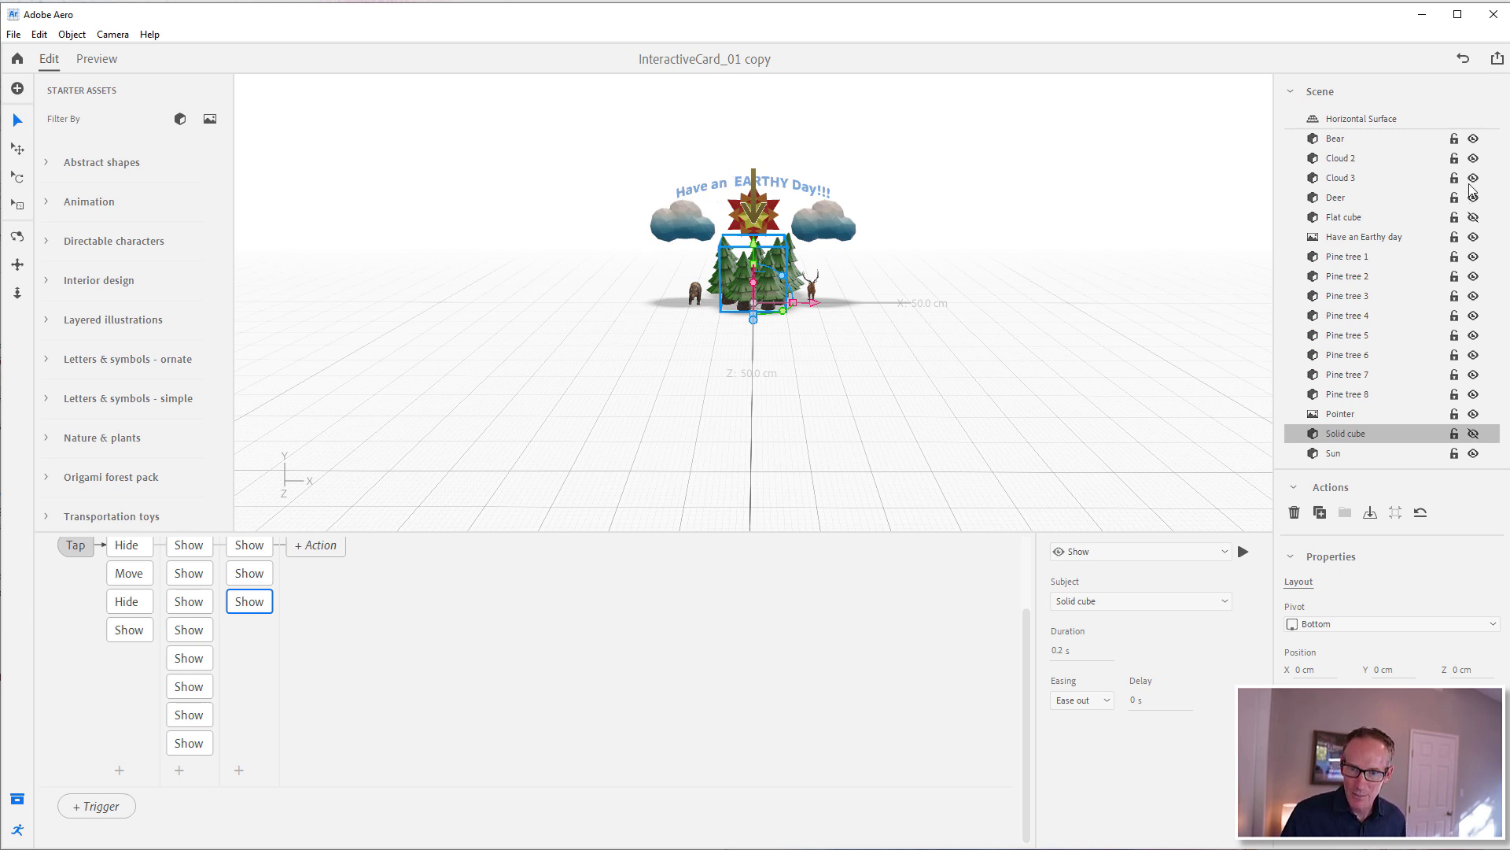
pyautogui.click(1150, 596)
pyautogui.click(1111, 654)
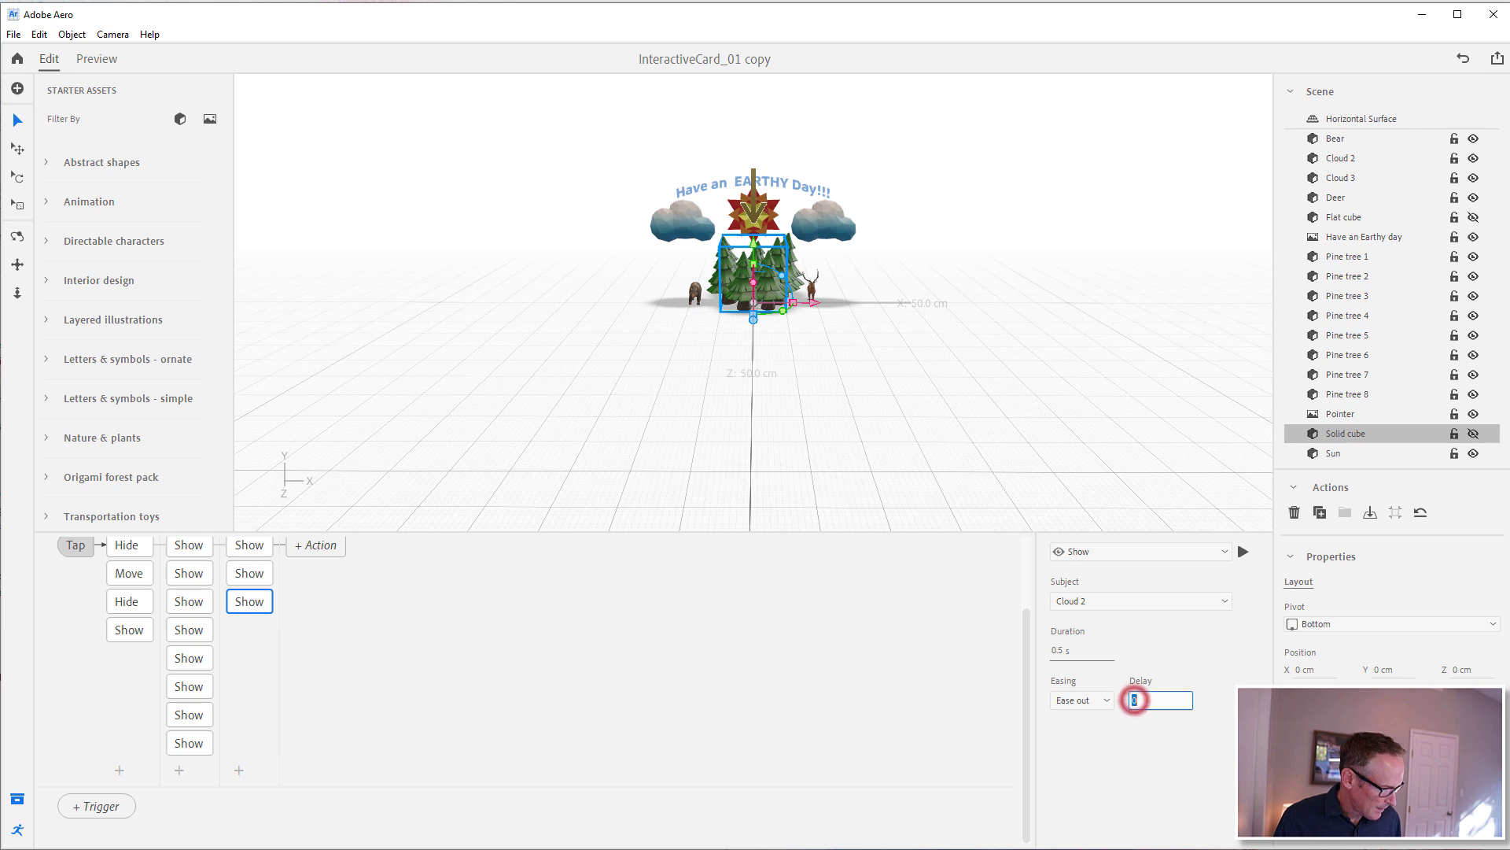
pyautogui.write('.54')
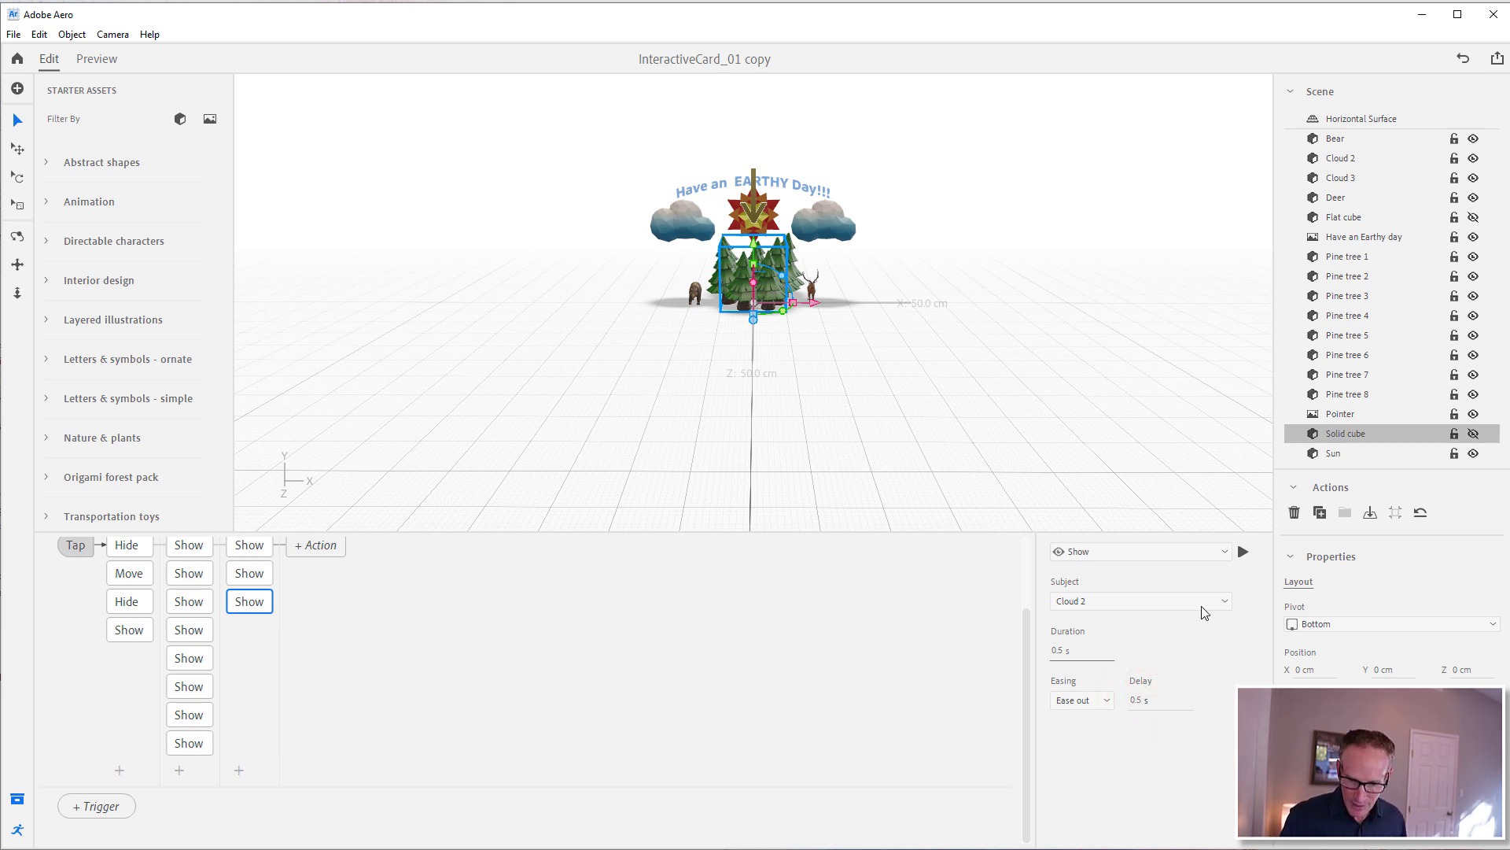
# - Add a Show action for Cloud 3 to the same Tap group with 0.5 s duration and 0.5 s delay, and preview the scene
pyautogui.click(239, 770)
pyautogui.click(267, 843)
pyautogui.click(1122, 601)
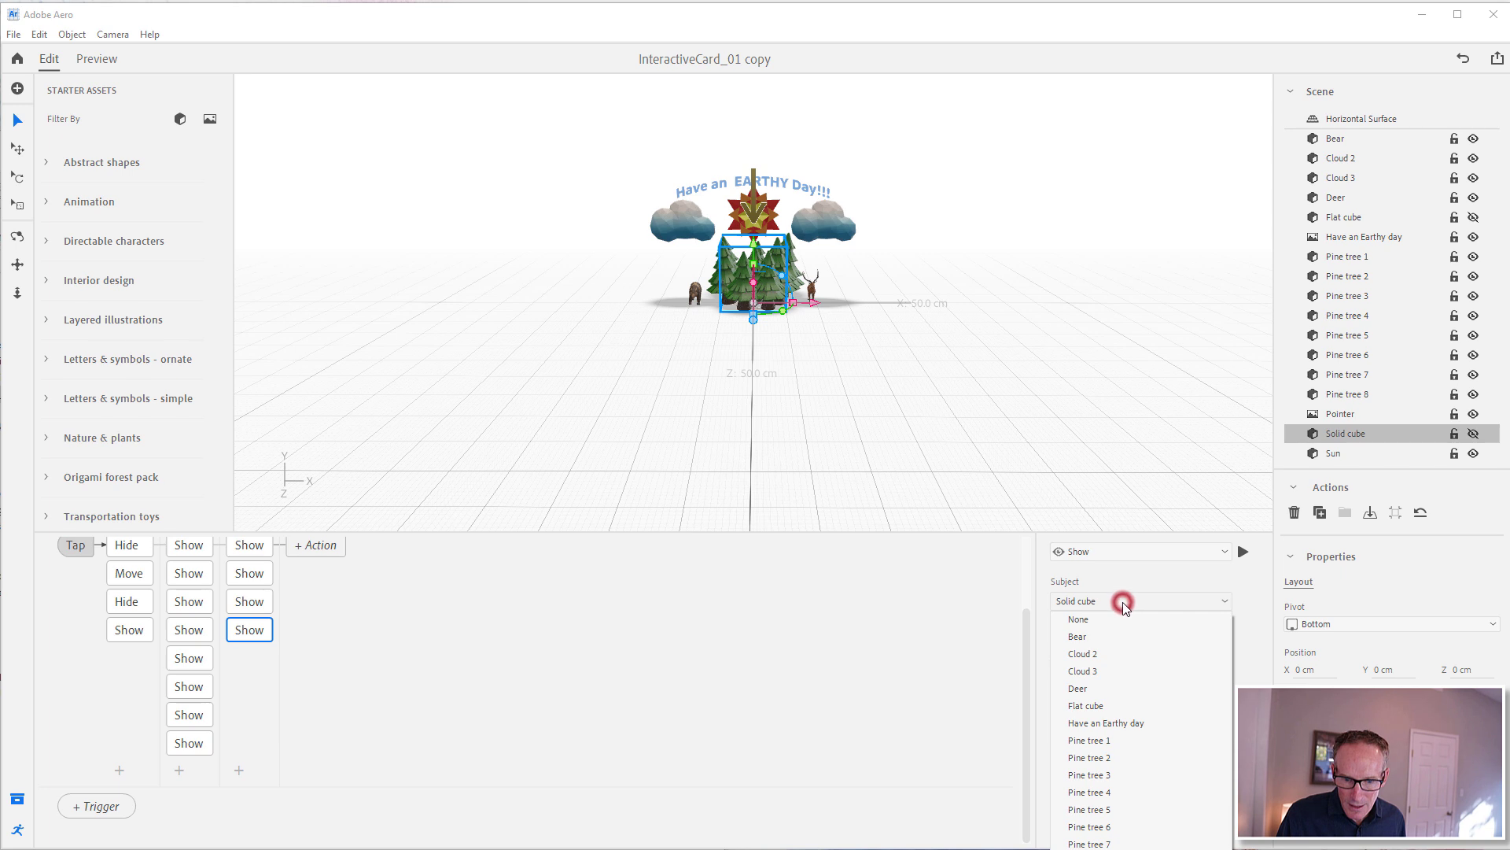
pyautogui.click(1136, 673)
pyautogui.click(1070, 651)
pyautogui.press('BackSpace')
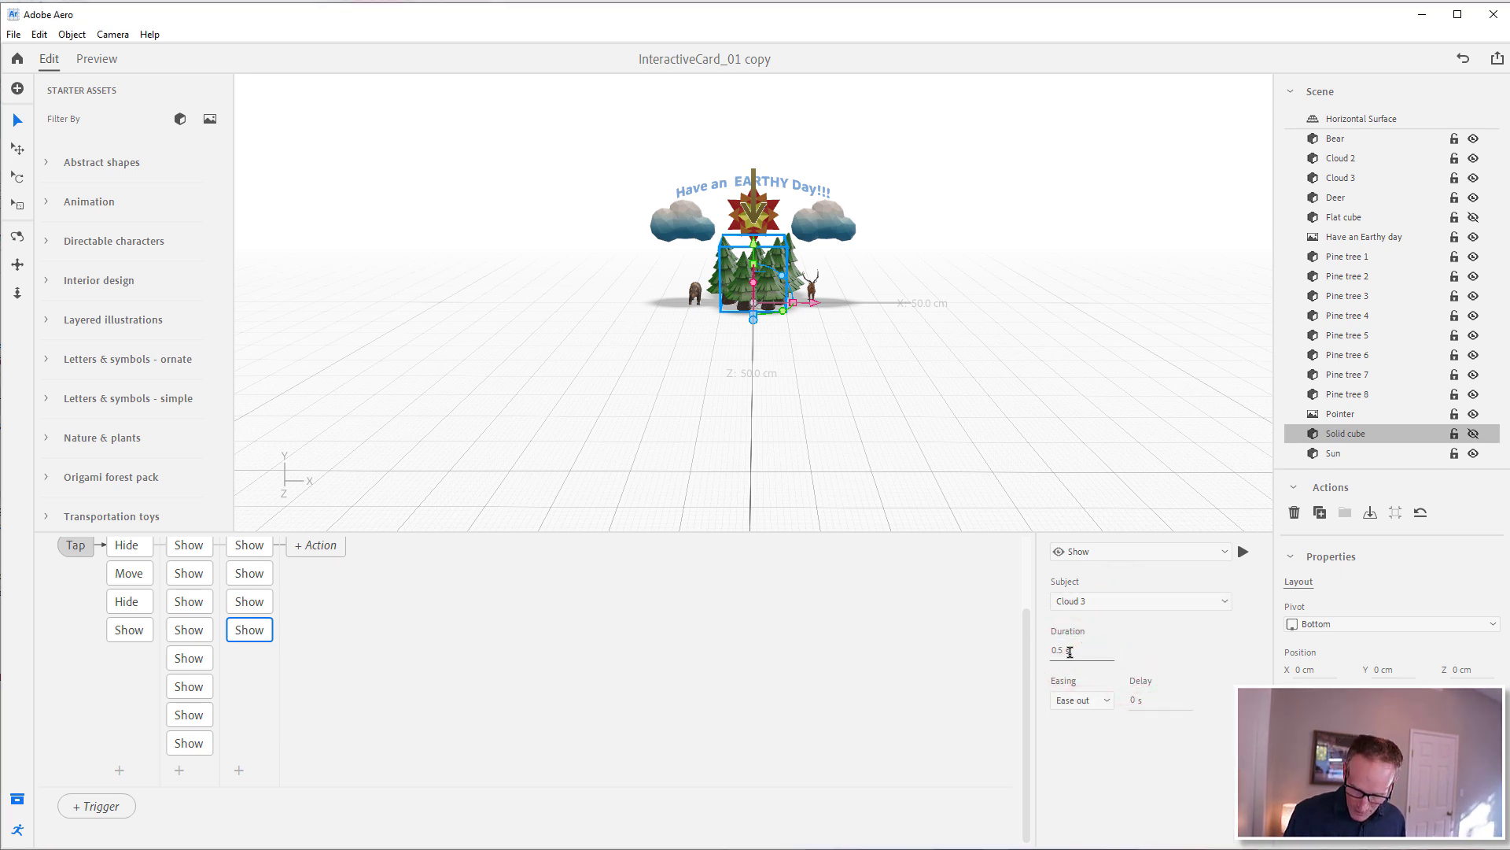
pyautogui.write('0.5')
pyautogui.press('Return')
pyautogui.click(99, 59)
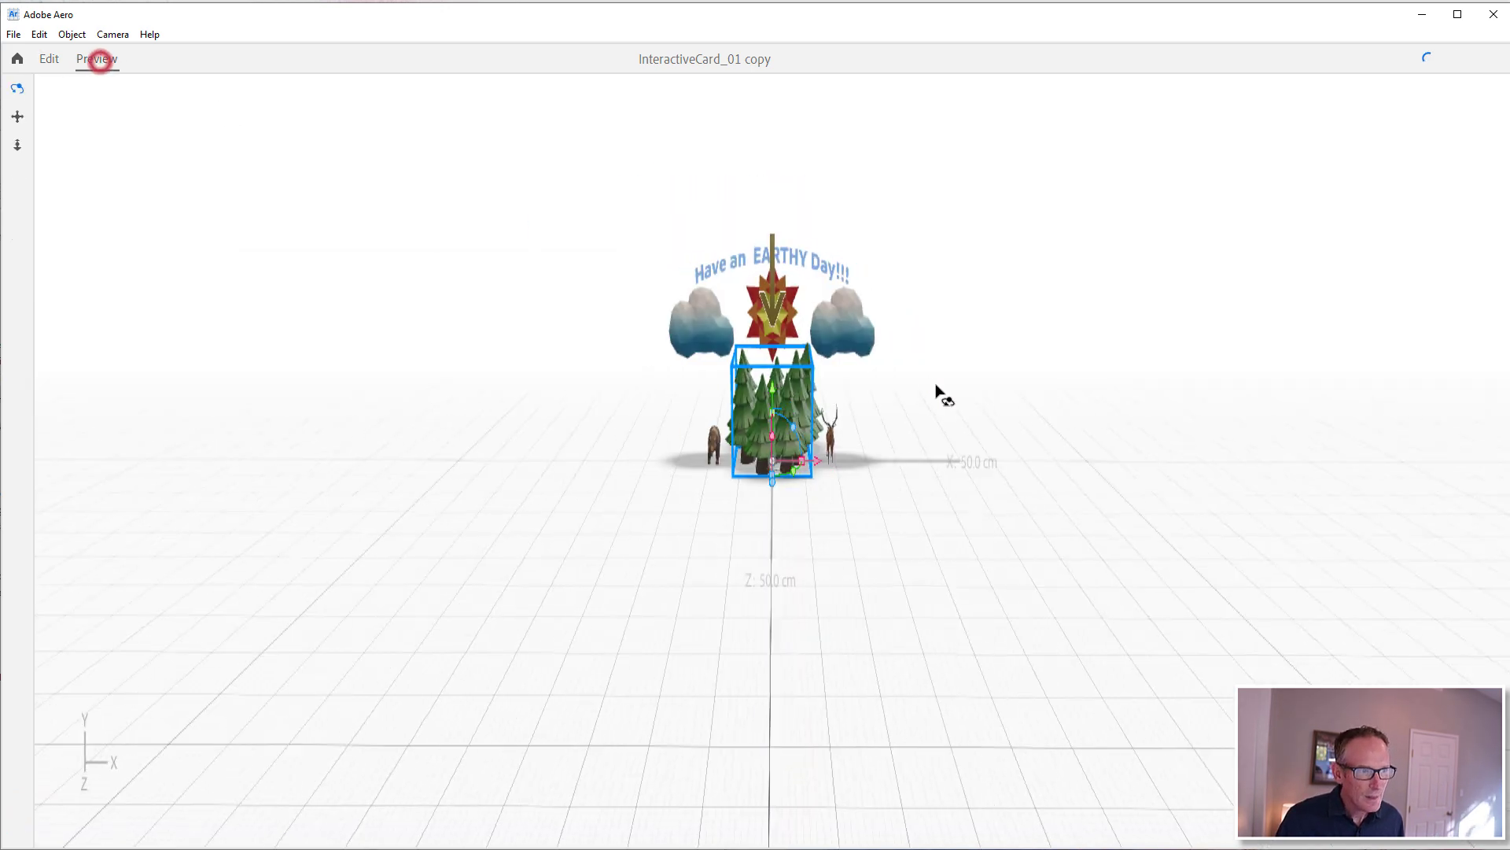
pyautogui.click(52, 59)
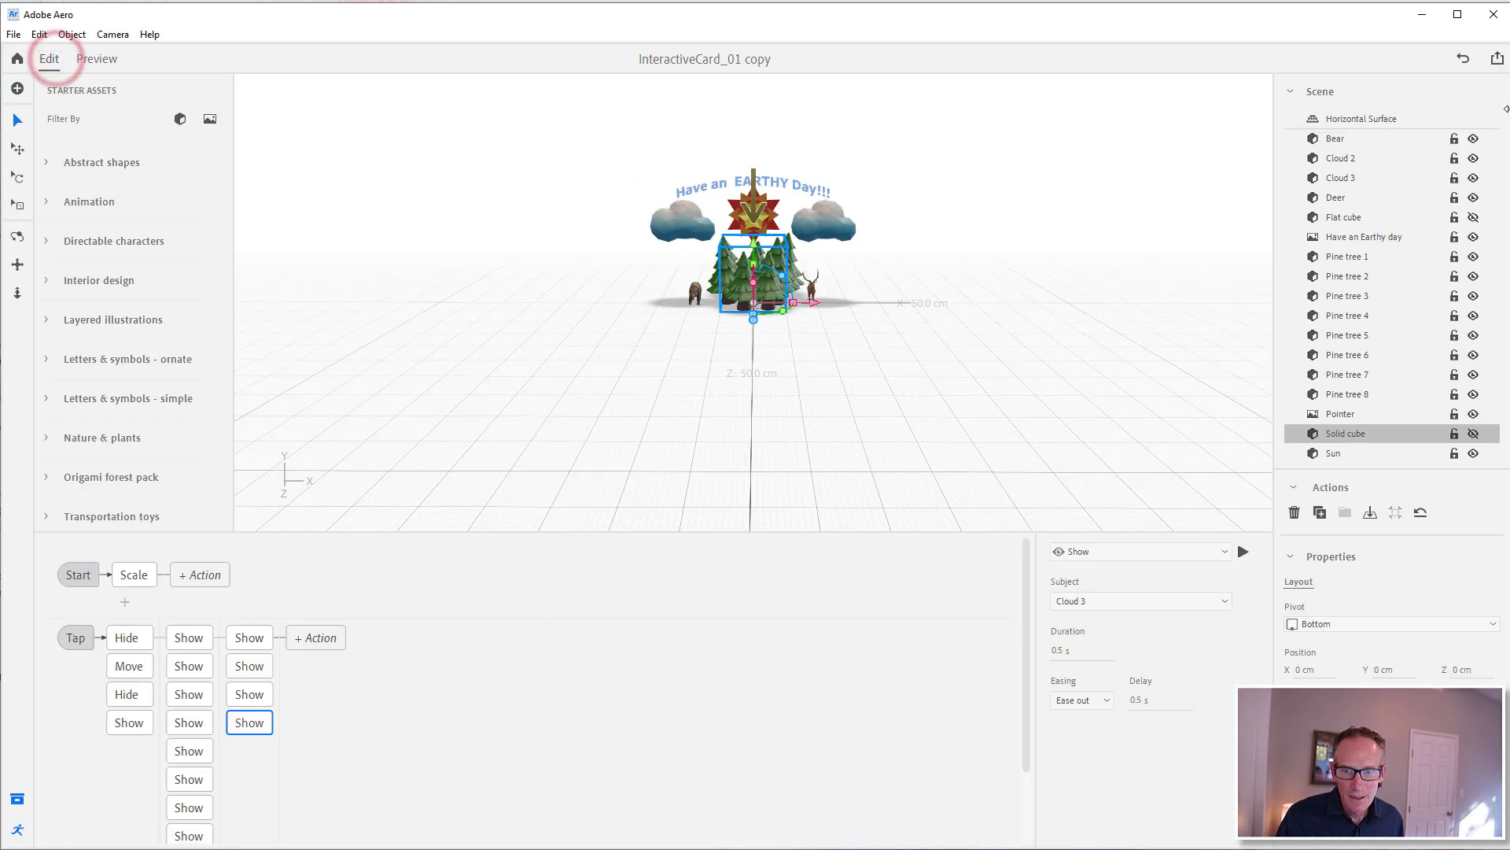
# - Hide Cloud 2 and Cloud 3 and make the Solid cube visible again
pyautogui.click(1473, 159)
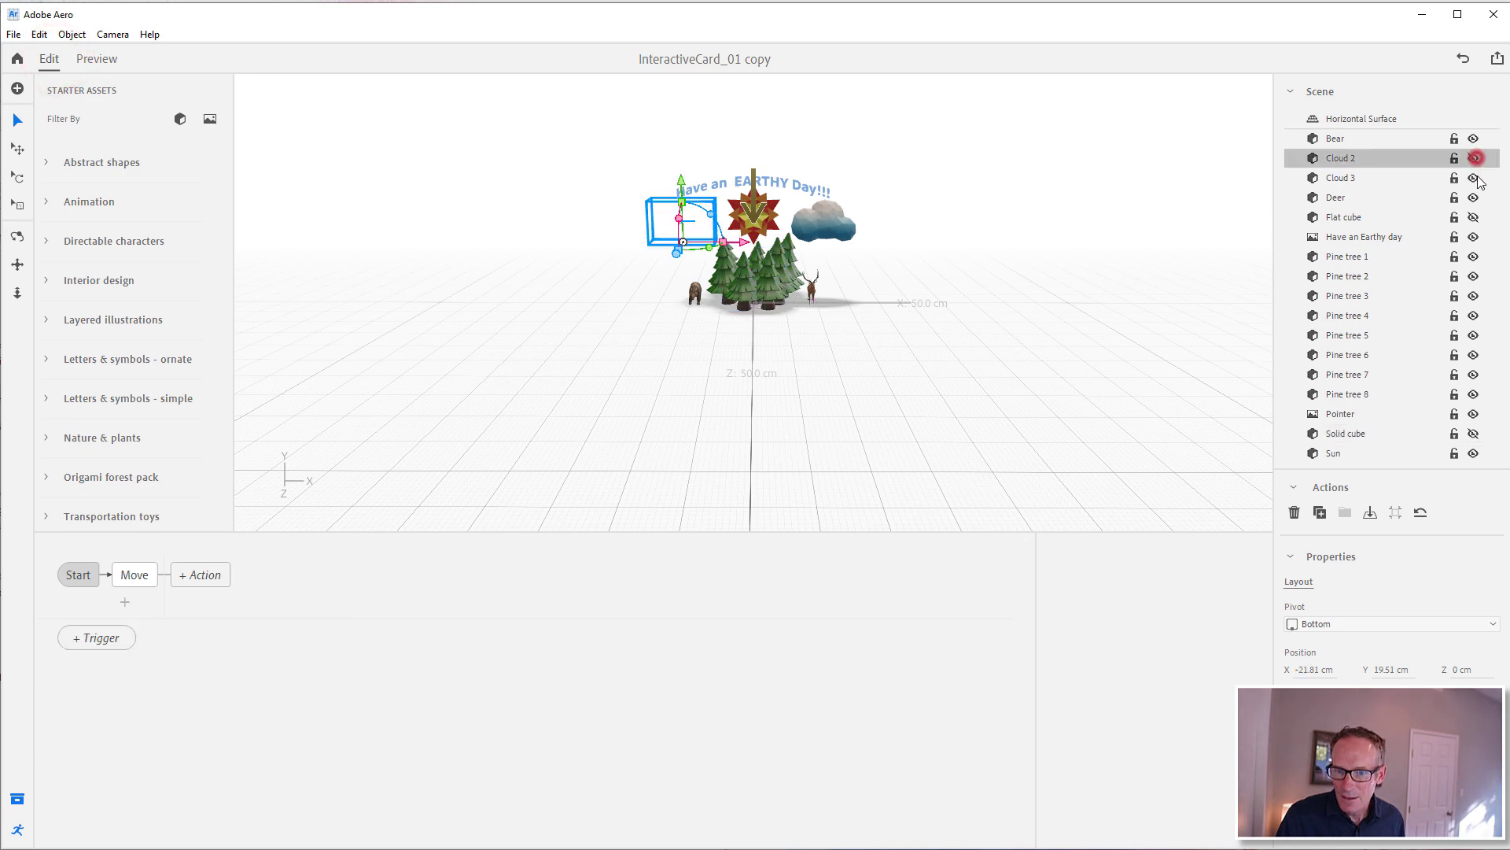
pyautogui.click(1474, 178)
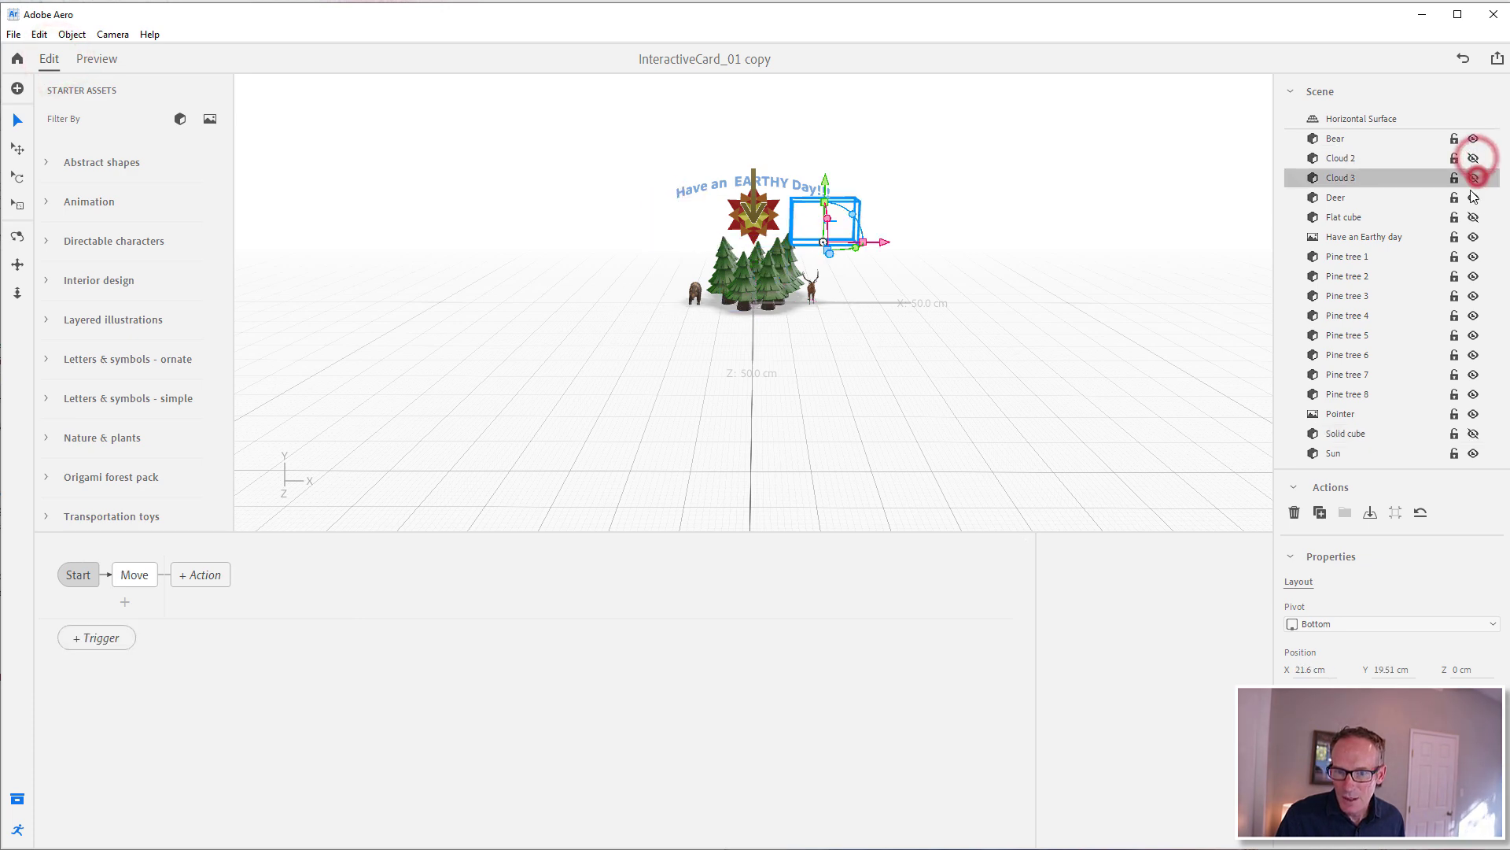
pyautogui.click(1473, 433)
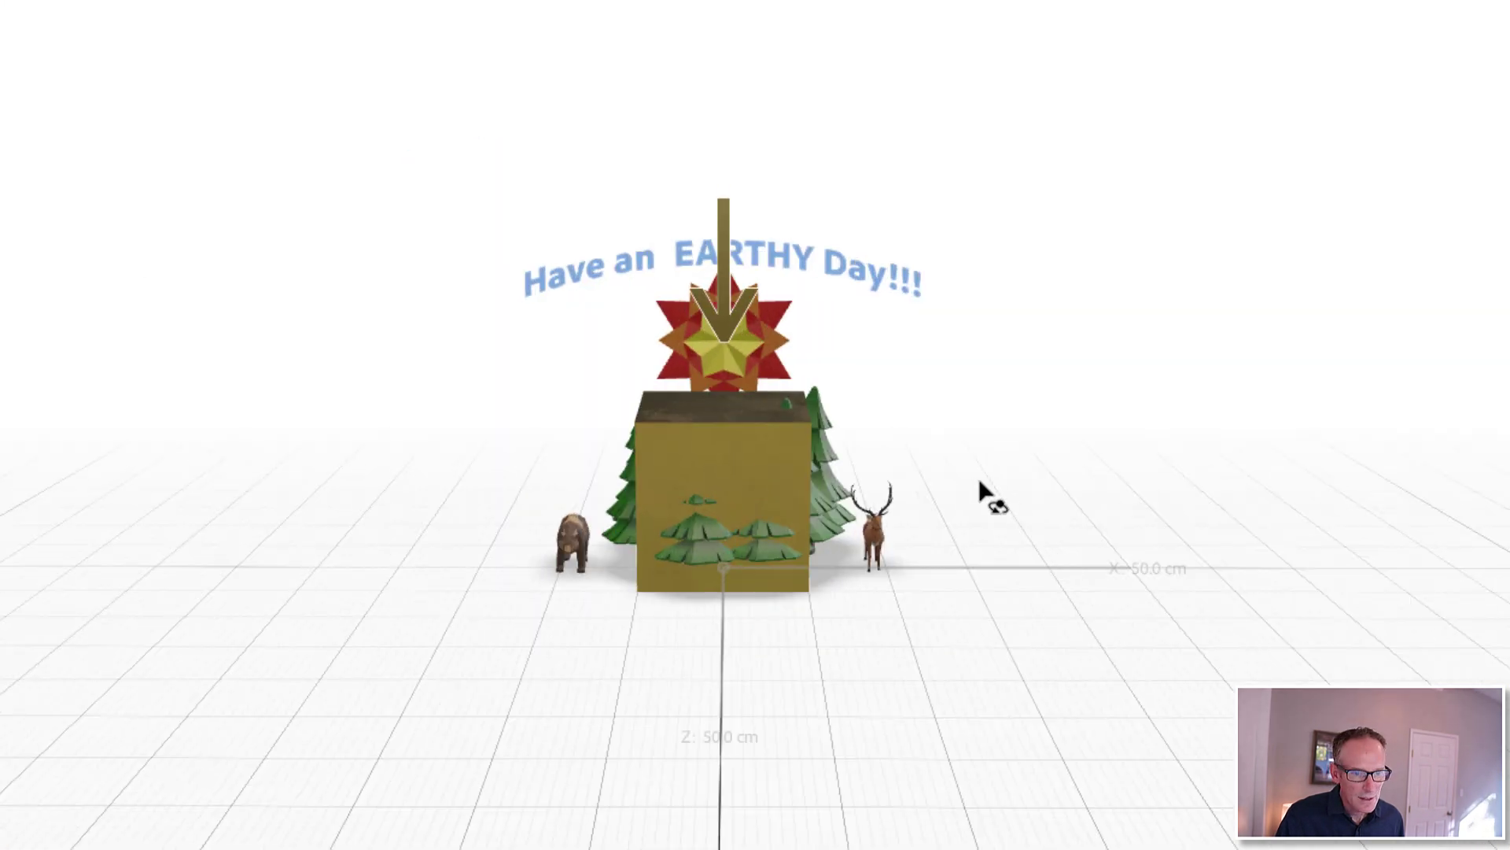
# - Test the cube's tap interaction in the preview, watch the reveal sequence, and return to editing
pyautogui.click(757, 429)
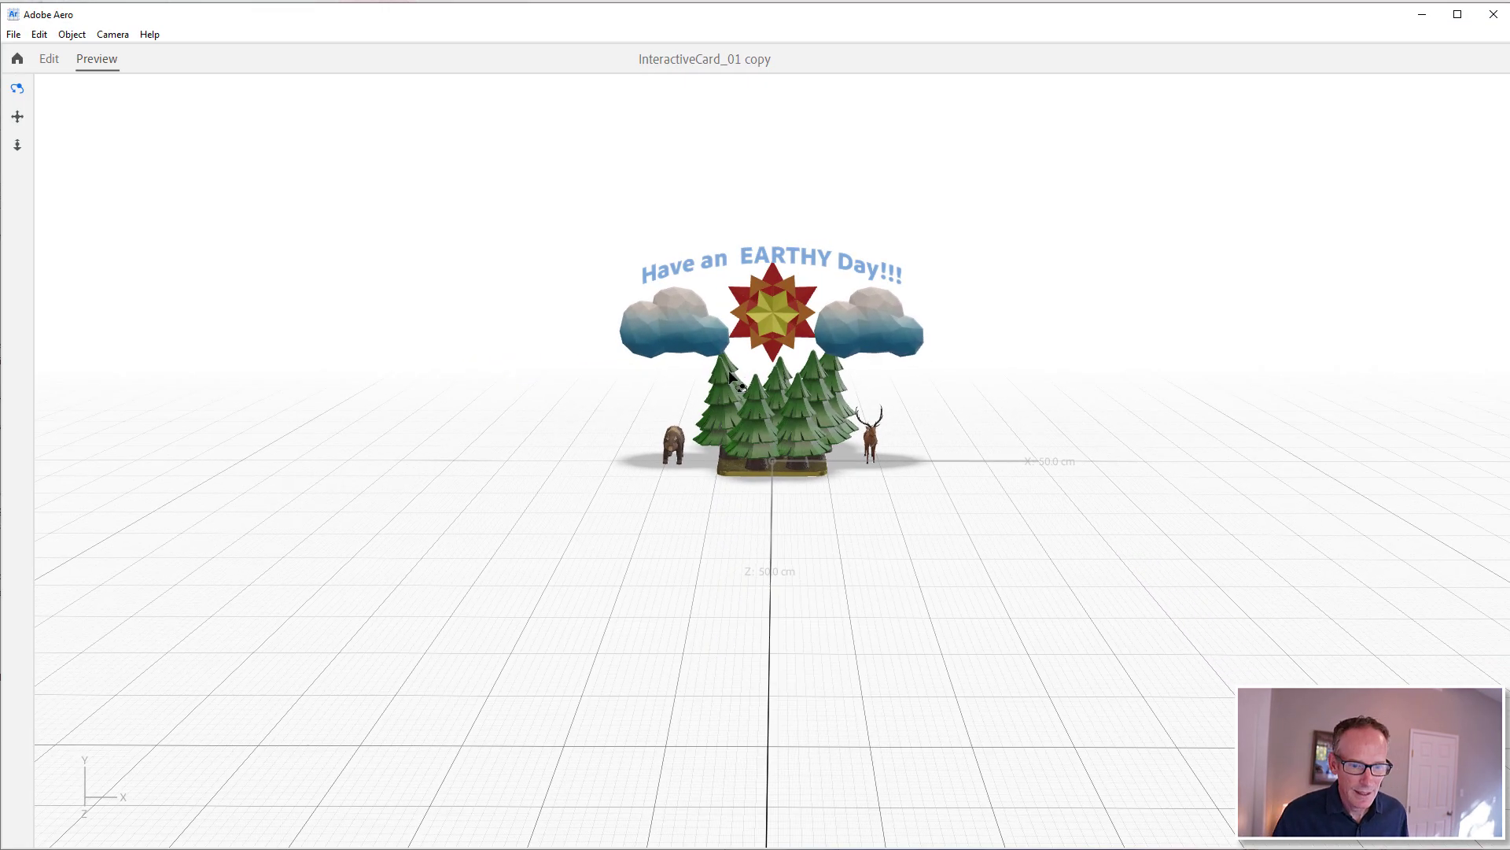
pyautogui.scroll(1, 751, 424)
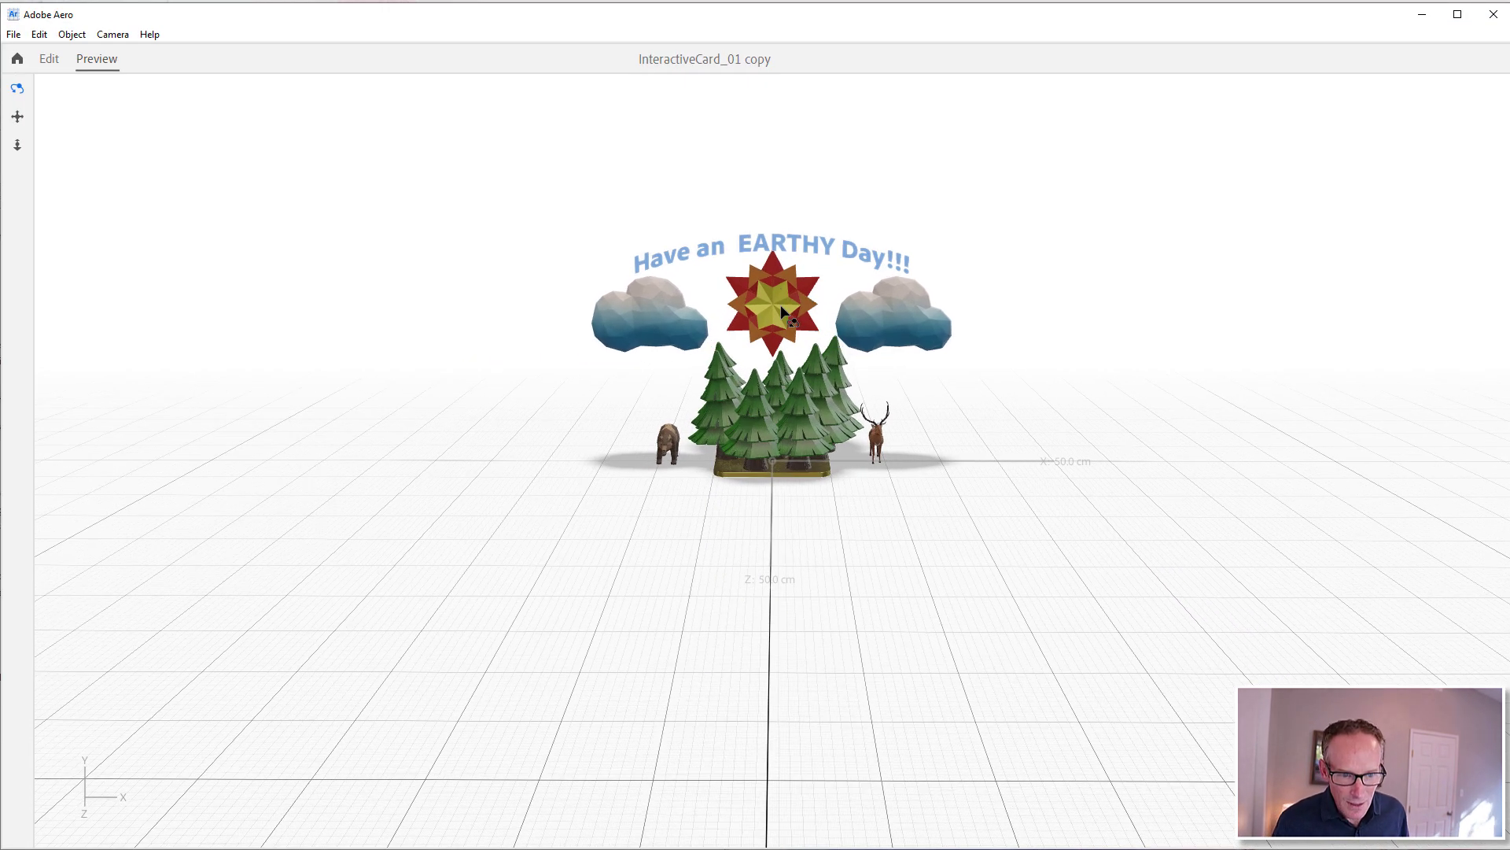
pyautogui.click(49, 58)
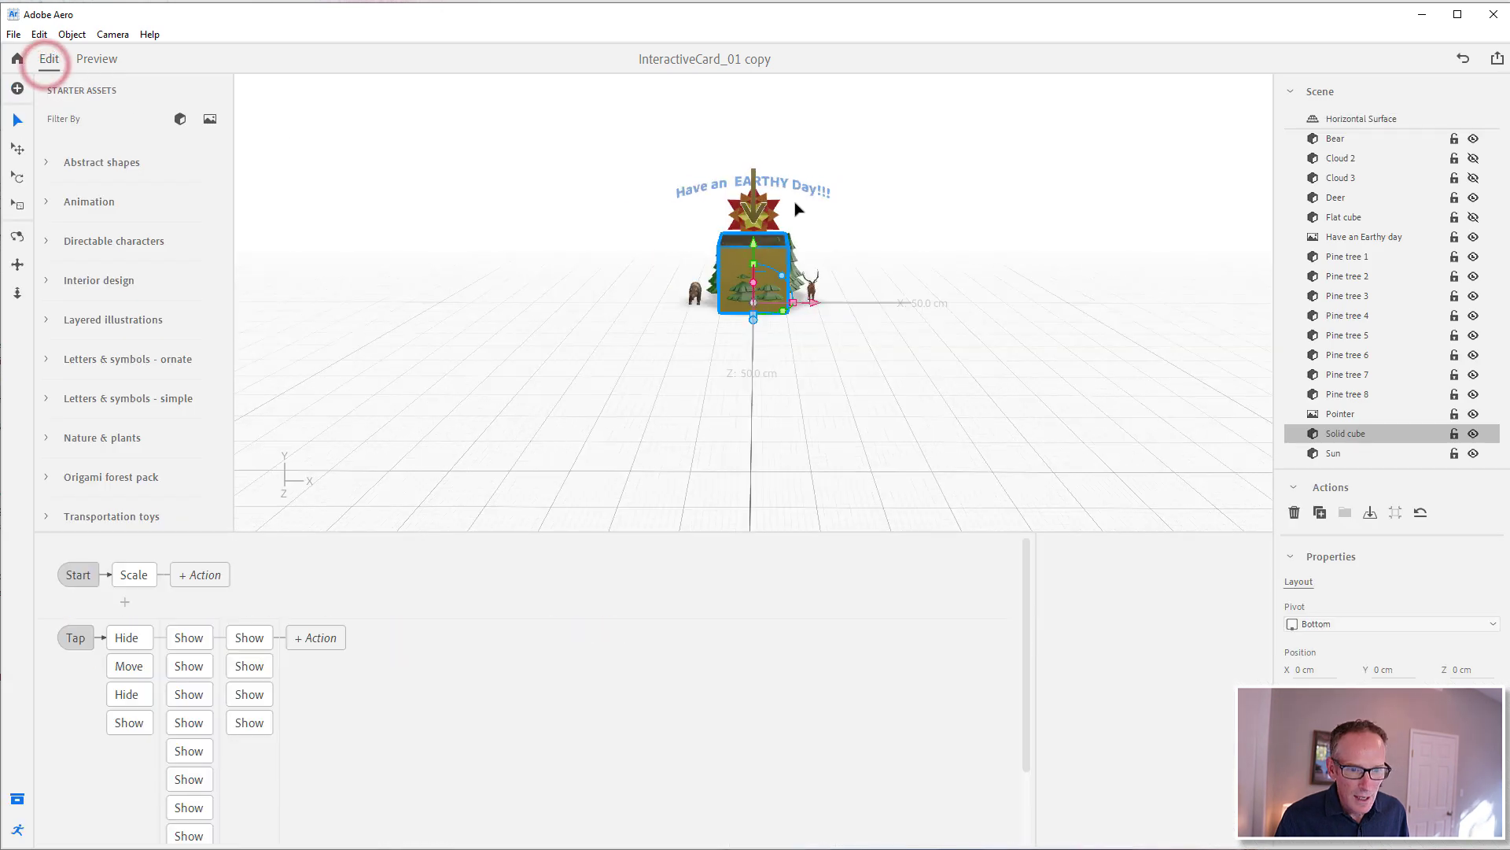
# - Raise the Have an Earthy day text slightly higher above the sun
pyautogui.click(798, 185)
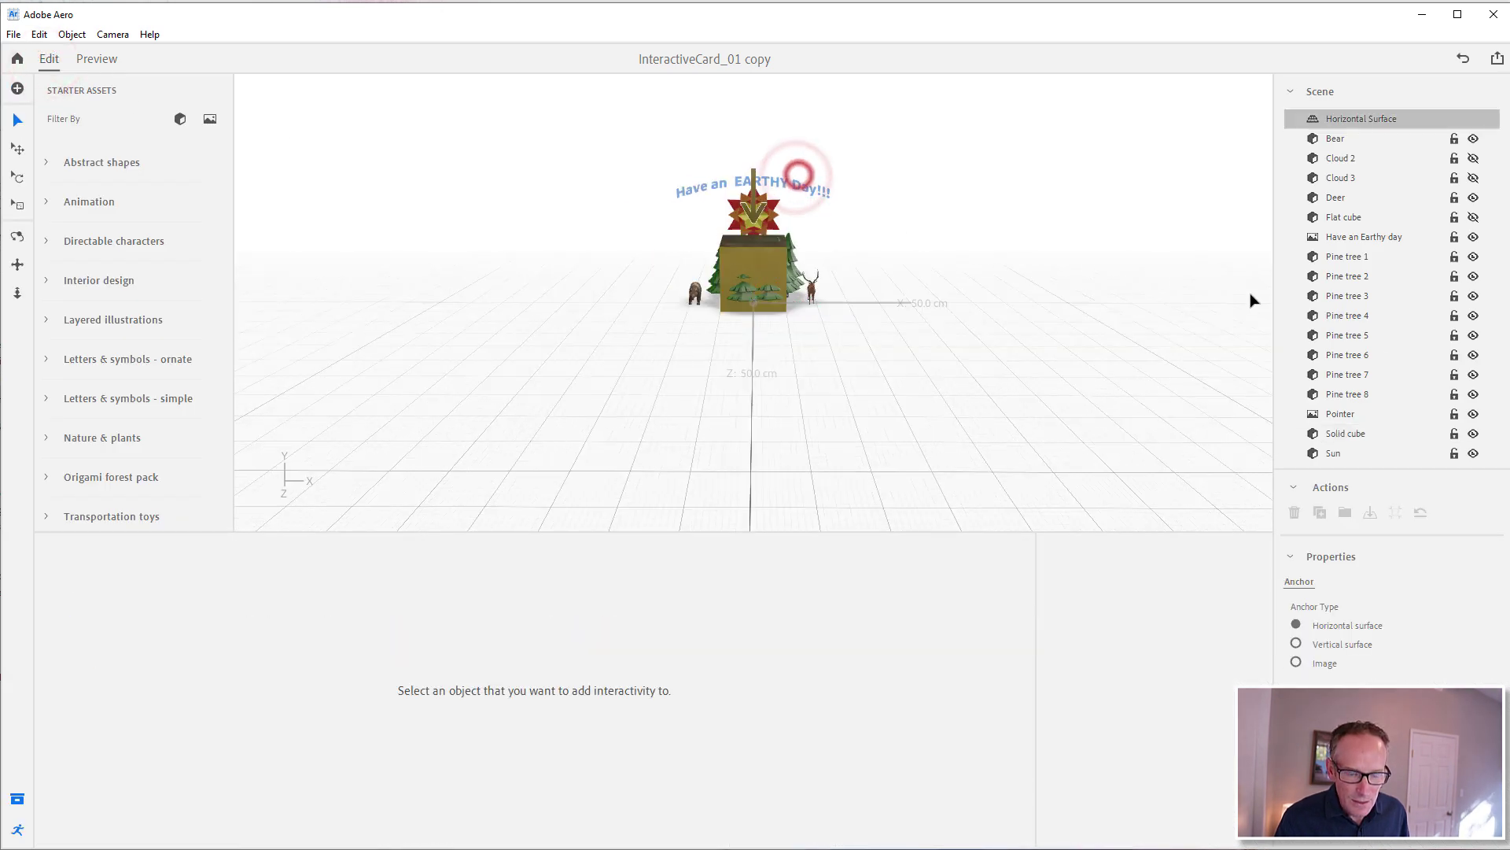
pyautogui.click(1379, 236)
pyautogui.moveTo(755, 158); pyautogui.dragTo(754, 134)
# - Hide all eight pine trees, Pine tree 1 through Pine tree 8, in the scene
pyautogui.moveTo(942, 262); pyautogui.dragTo(816, 314)
pyautogui.scroll(5, 816, 313)
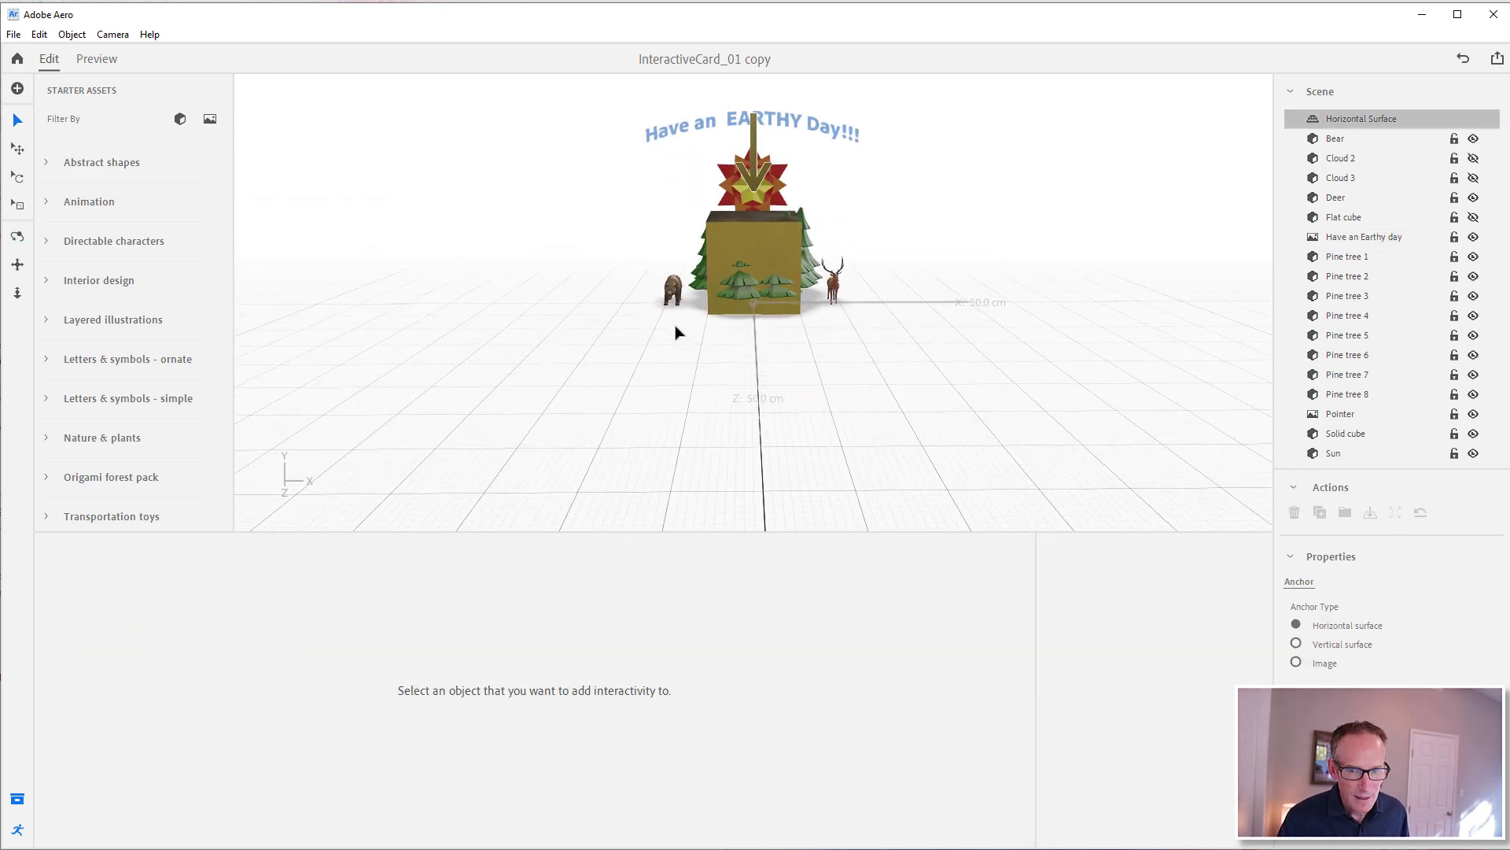
pyautogui.scroll(2, 745, 293)
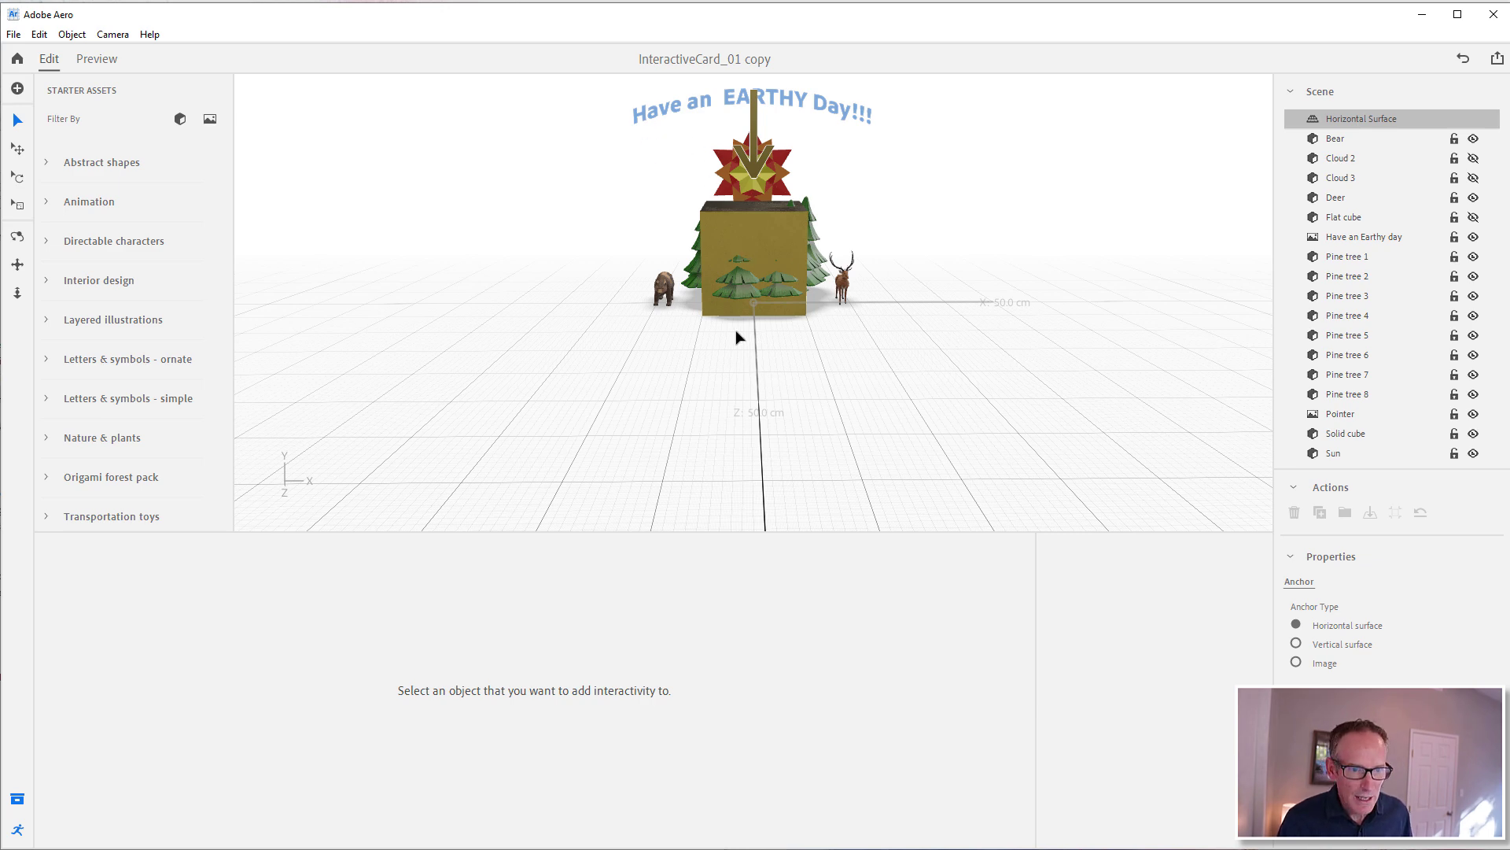
pyautogui.moveTo(831, 389); pyautogui.dragTo(810, 337)
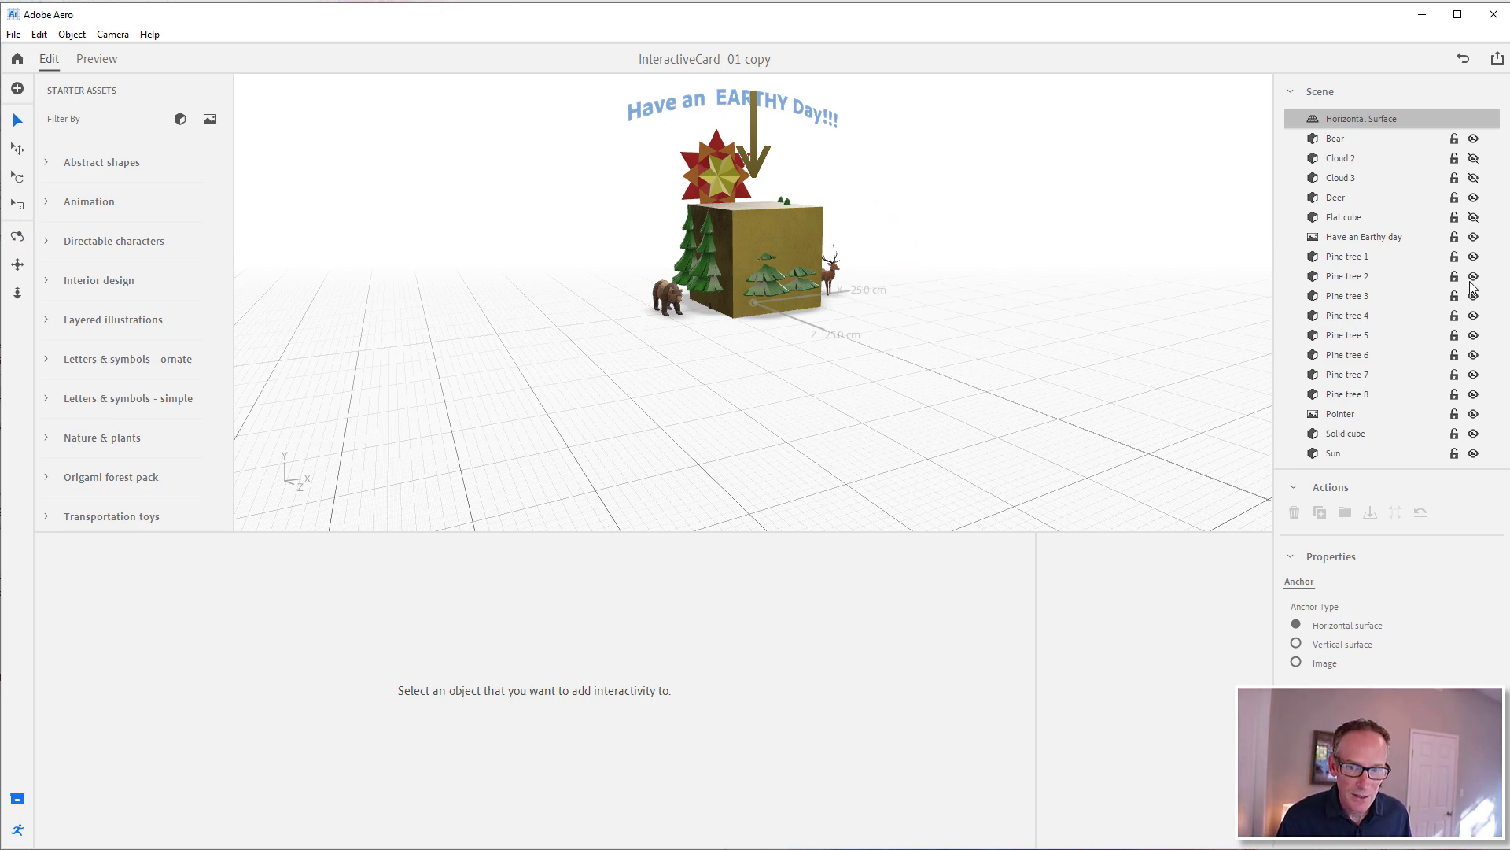
pyautogui.click(1473, 256)
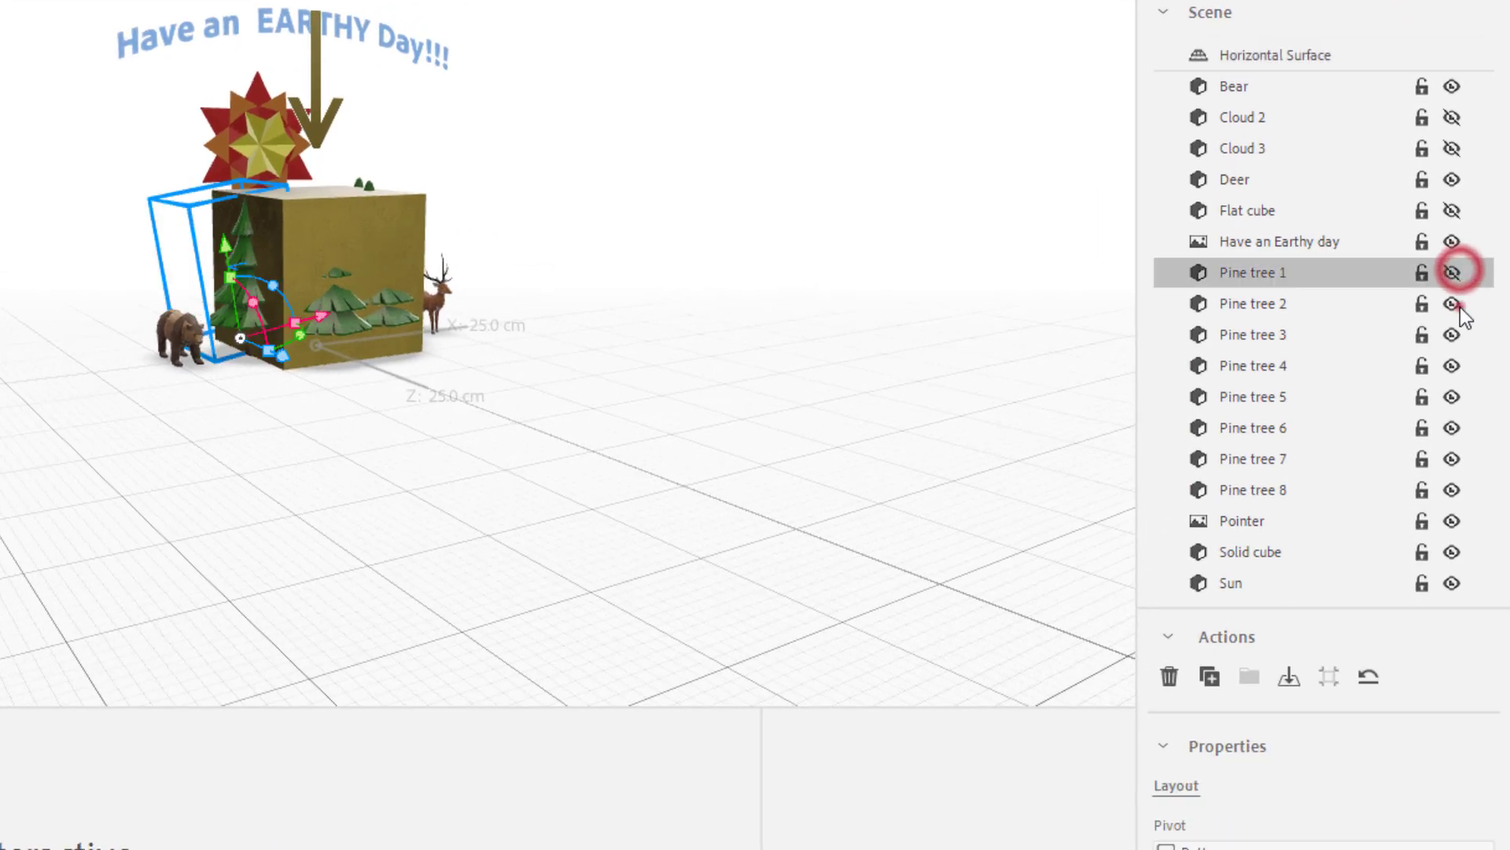
pyautogui.click(1452, 303)
pyautogui.click(1452, 335)
pyautogui.click(1452, 366)
pyautogui.click(1452, 397)
pyautogui.click(1452, 427)
pyautogui.click(1452, 458)
pyautogui.click(1453, 489)
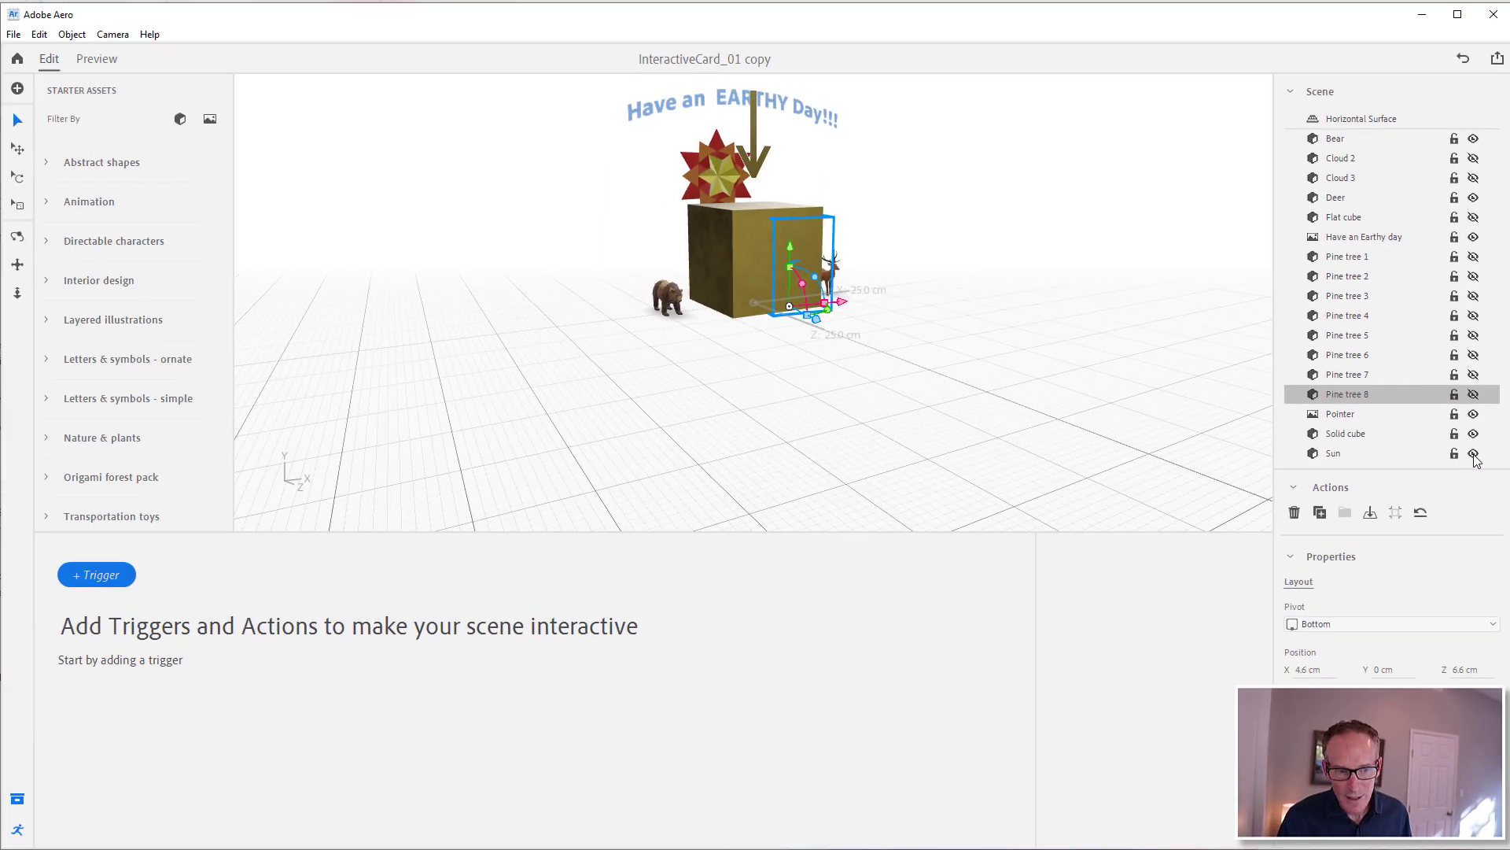
# - Add a Show action with Sun as its subject to the third action group of the Solid cube's Tap trigger
pyautogui.click(1375, 433)
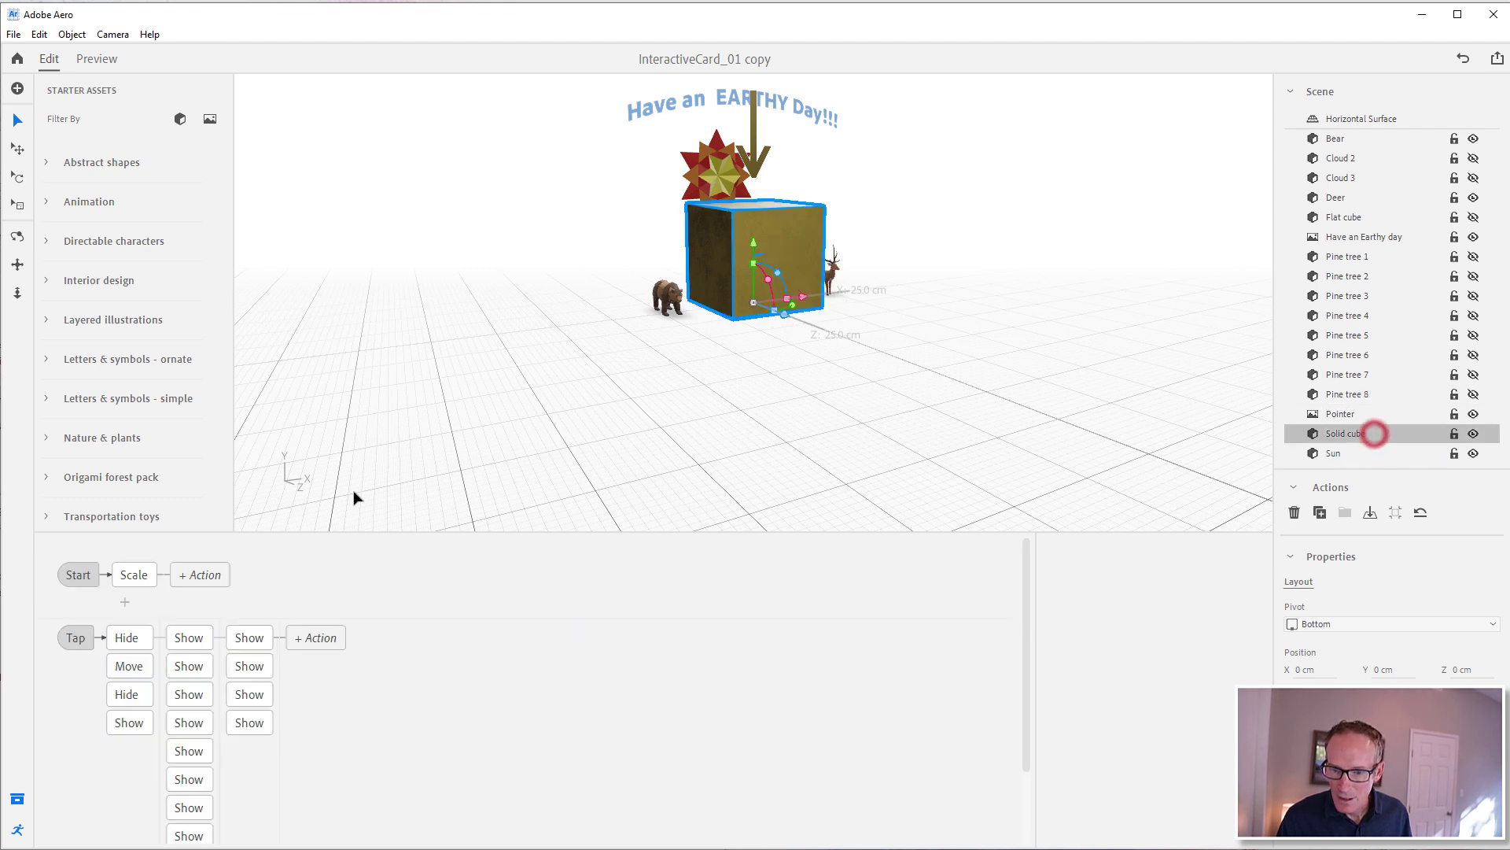
pyautogui.scroll(-1, 251, 748)
pyautogui.click(238, 770)
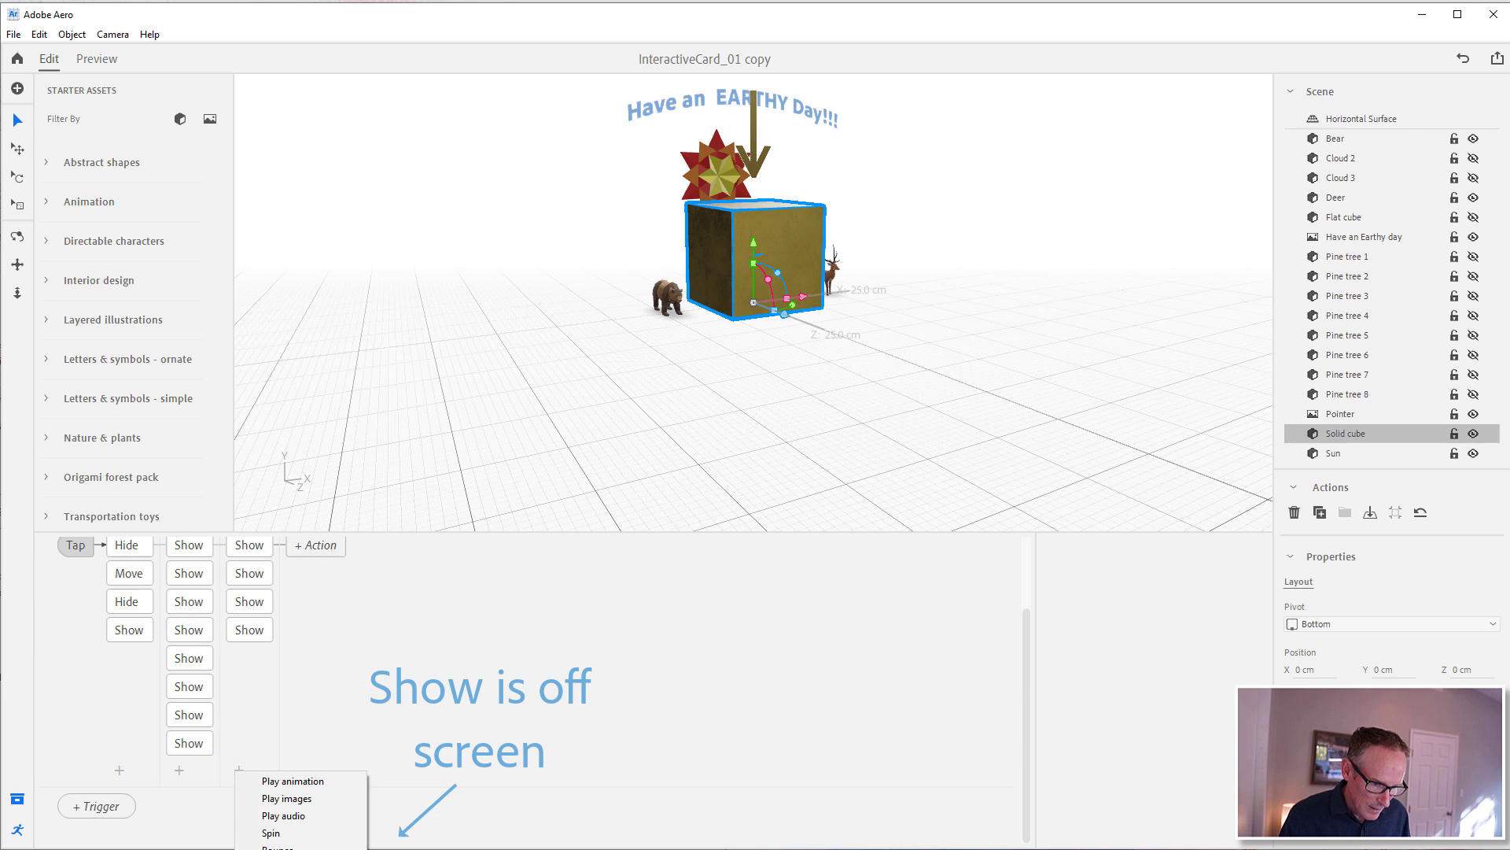
pyautogui.click(277, 847)
pyautogui.click(1136, 603)
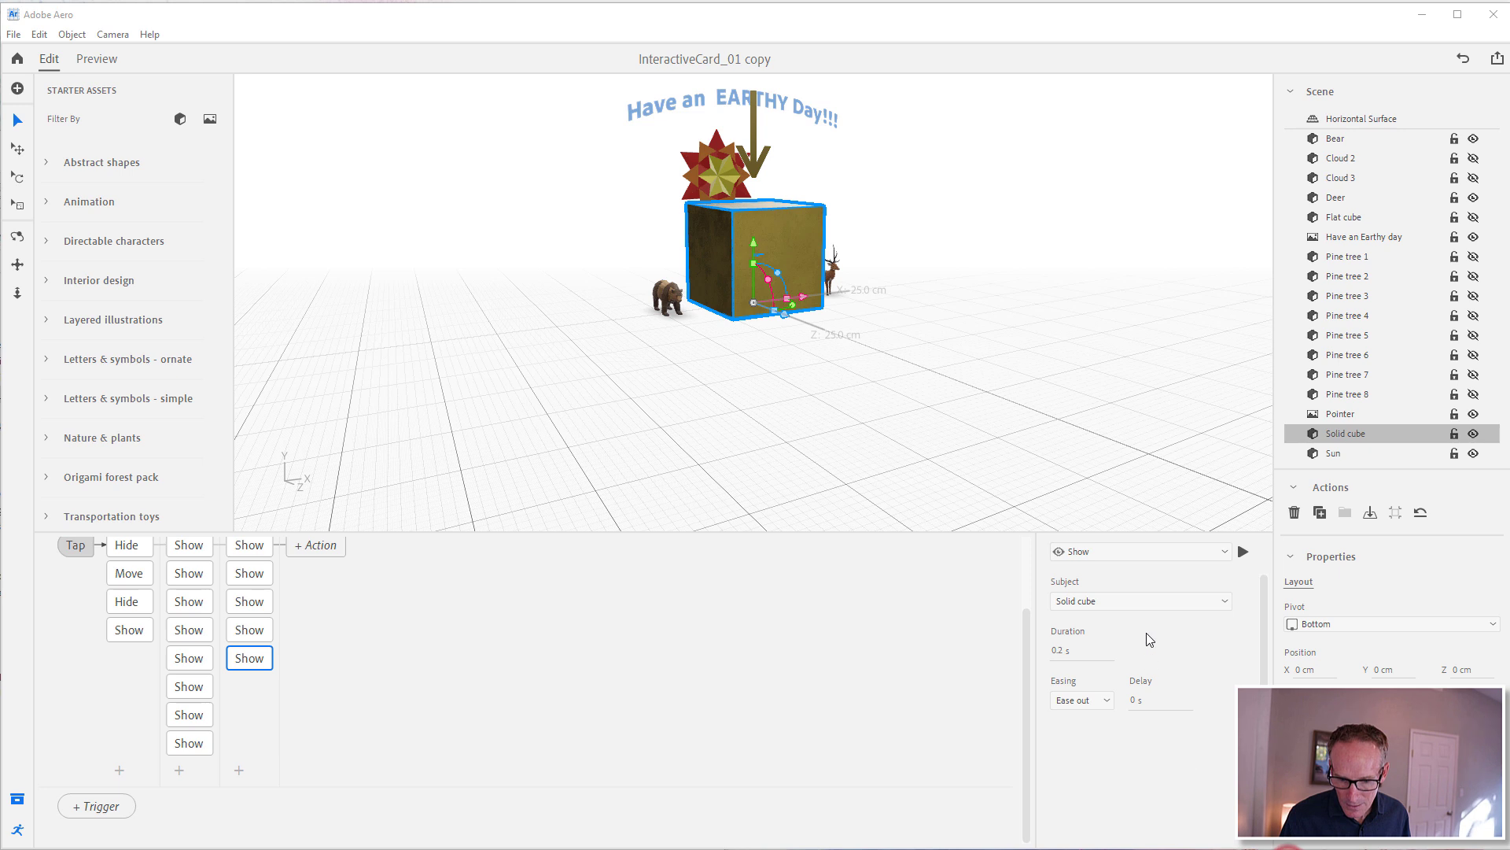
pyautogui.click(1168, 602)
pyautogui.click(1163, 809)
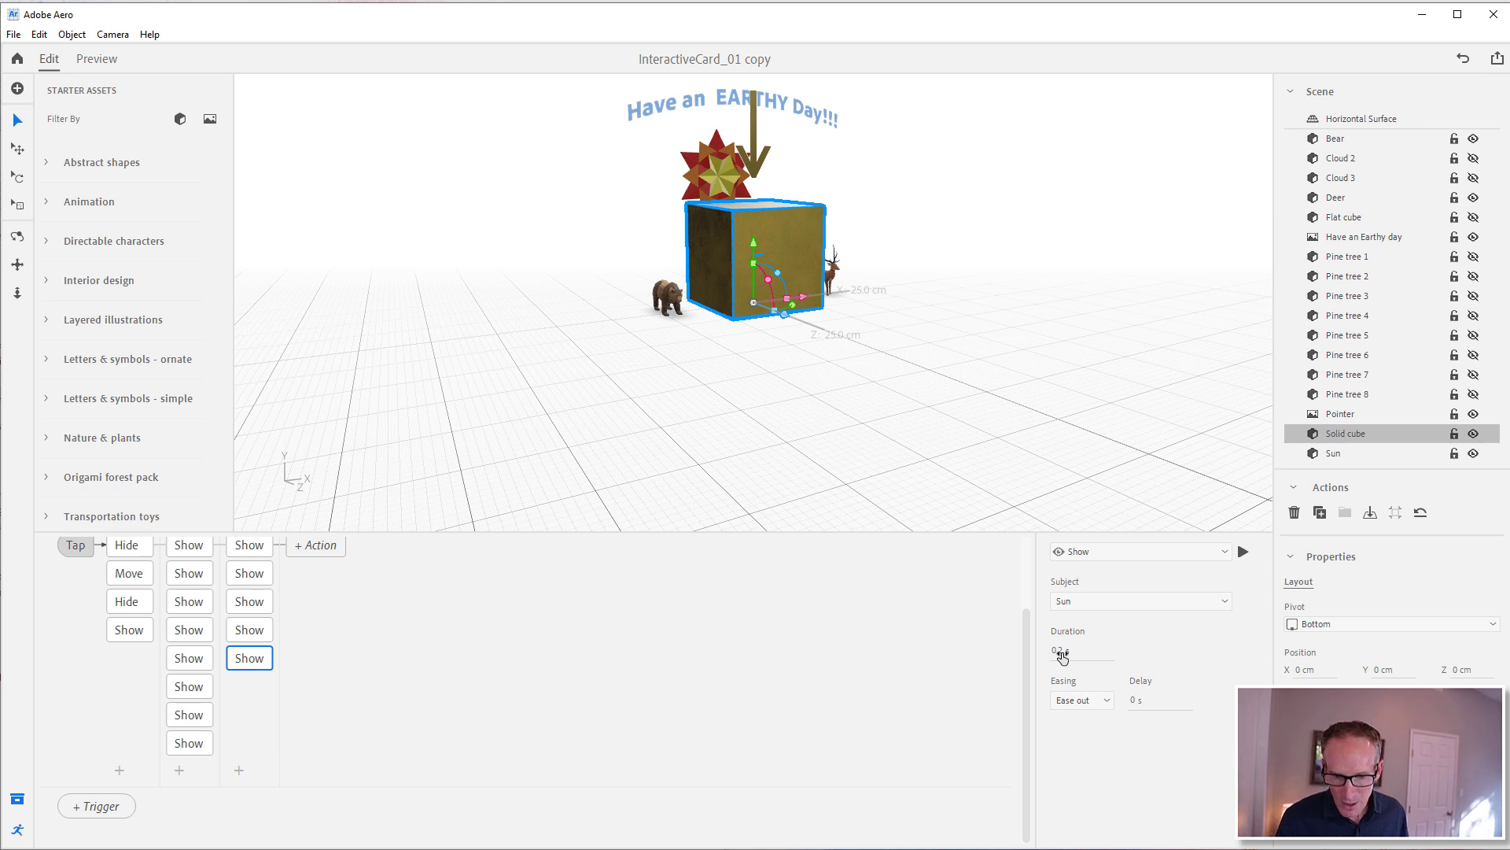
pyautogui.click(878, 664)
pyautogui.click(250, 658)
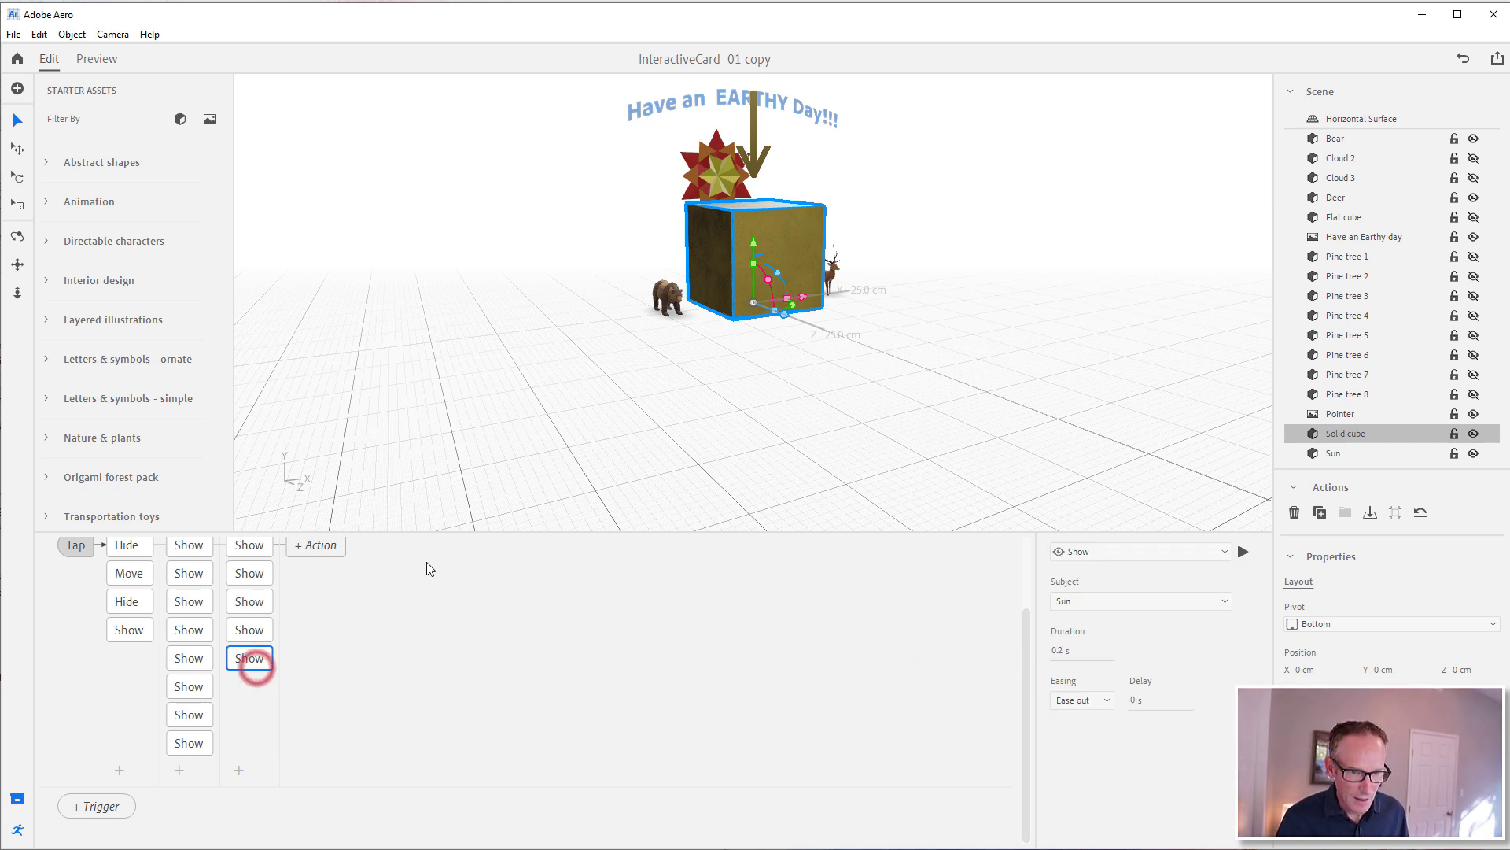
# - Add a Show action for Have an Earthy day to the same Tap group and set its duration to 0.5 s
pyautogui.click(240, 769)
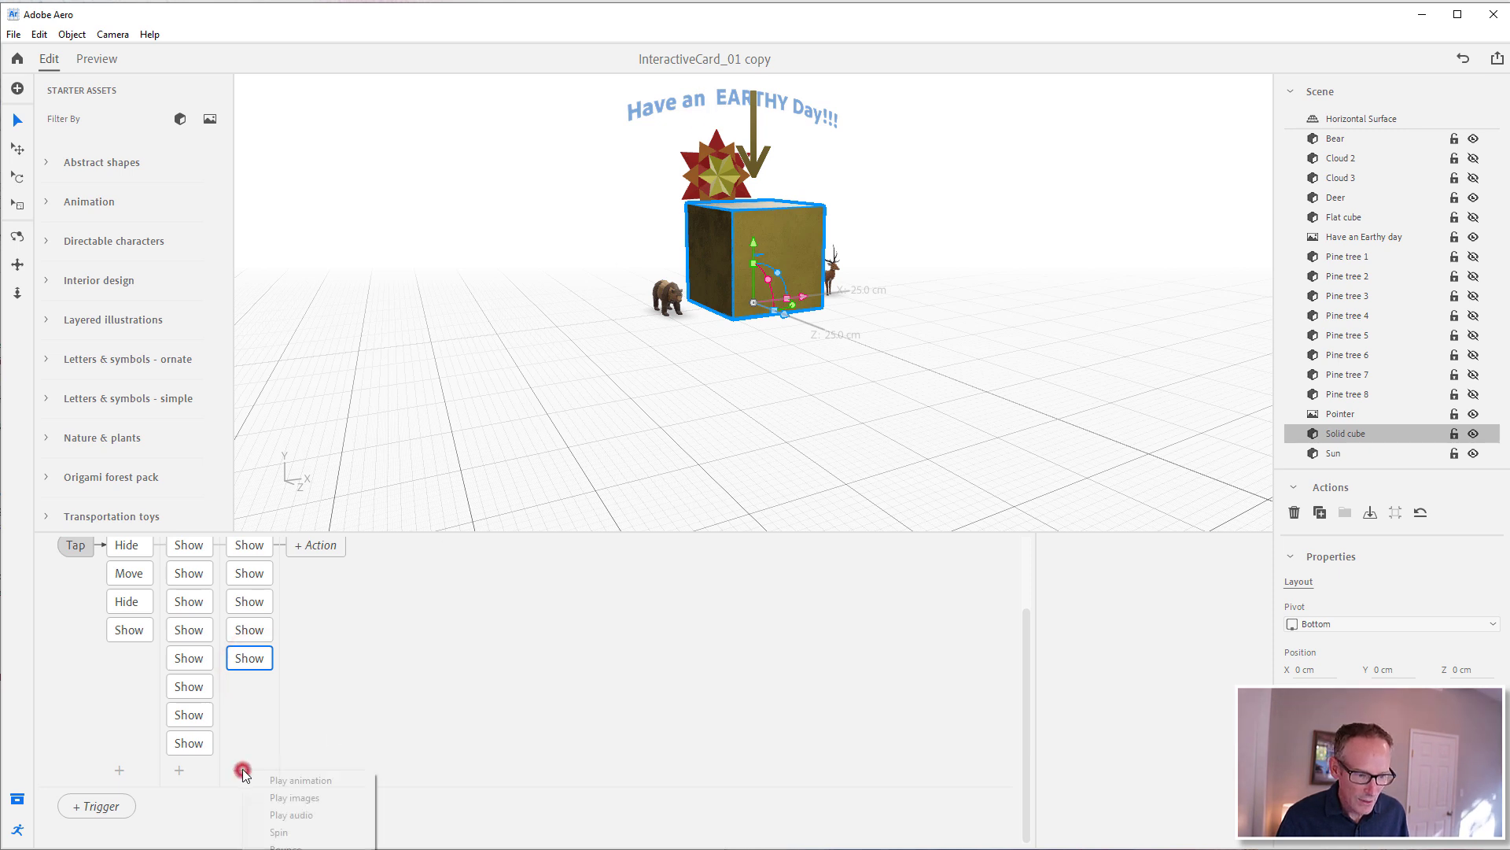
pyautogui.click(338, 783)
pyautogui.click(1177, 601)
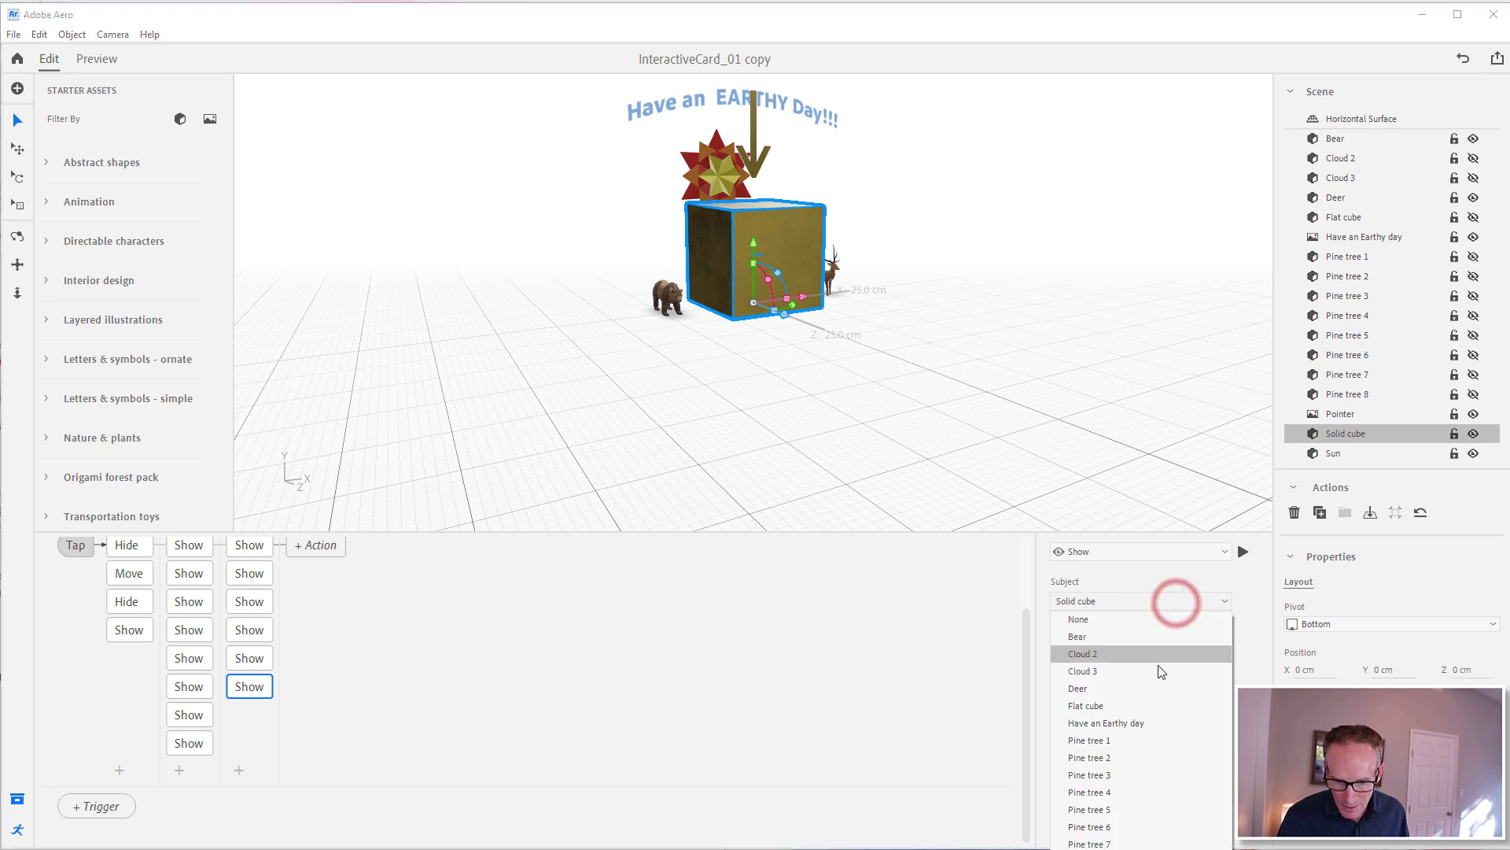
pyautogui.click(1139, 721)
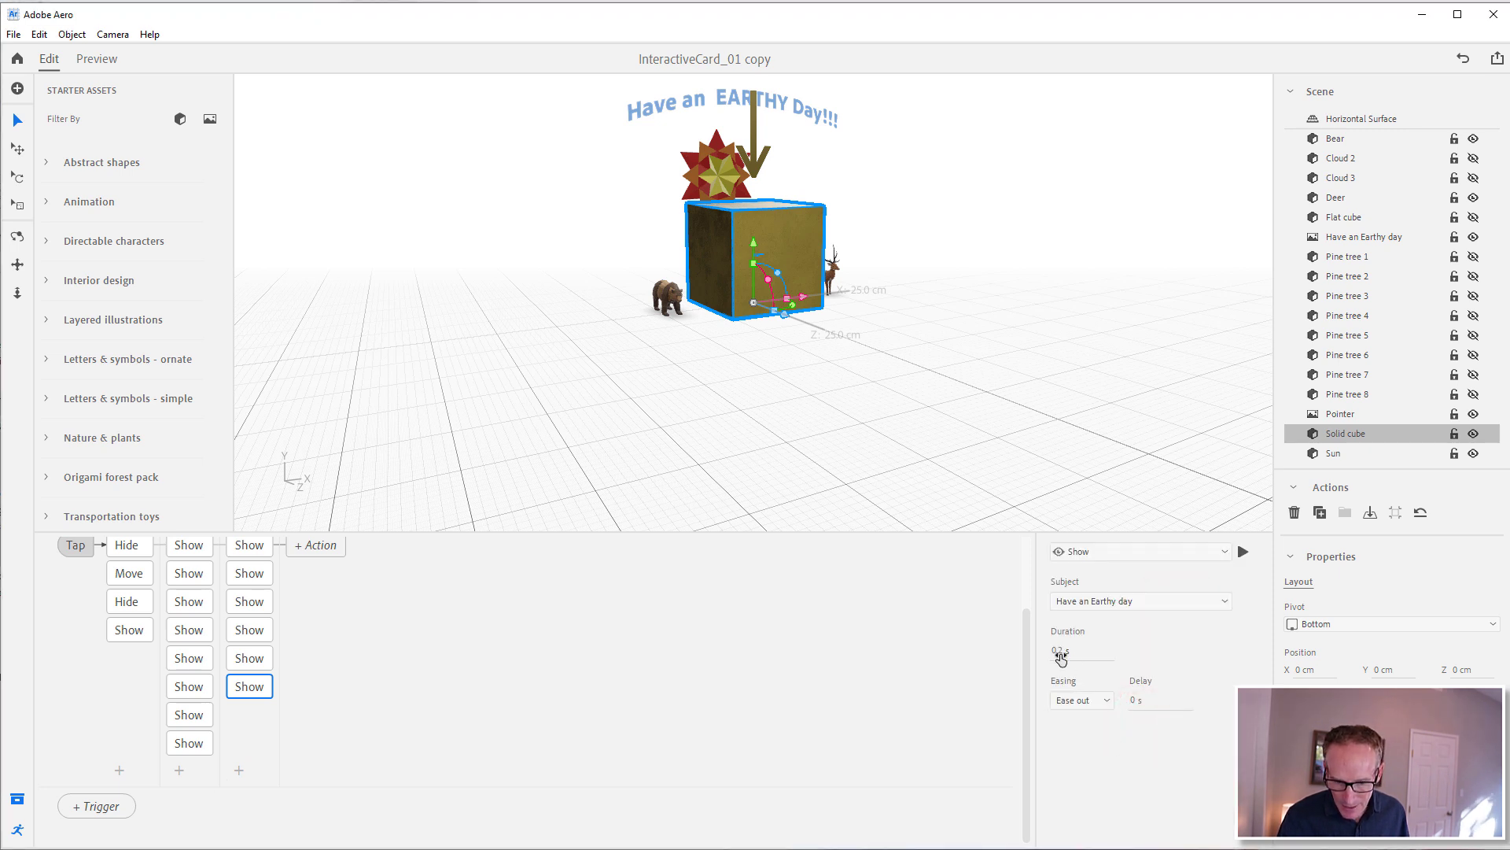
pyautogui.press('BackSpace')
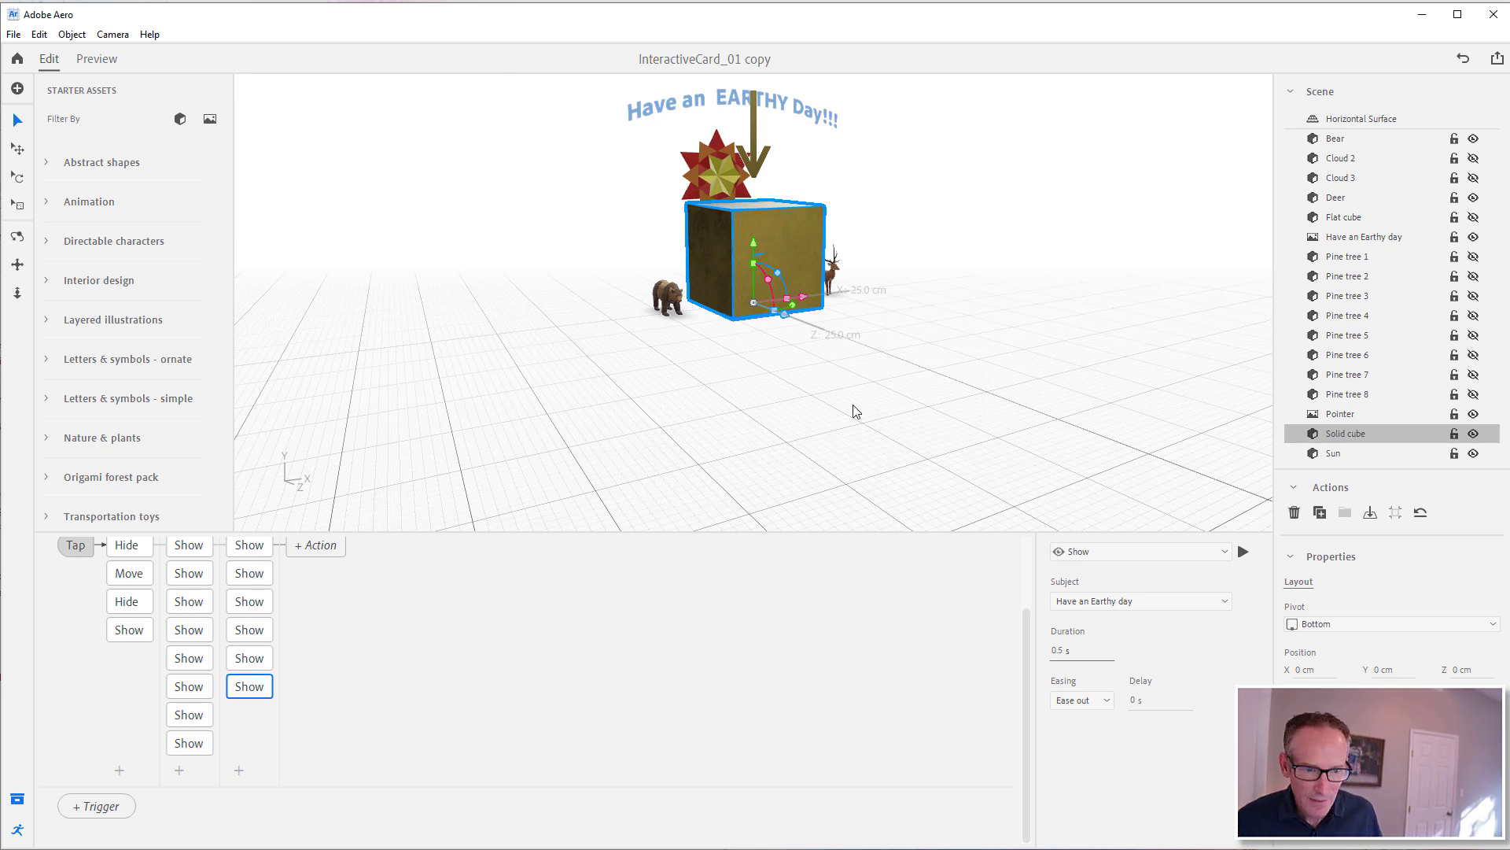
# - Hide the Sun, Deer, Bear and Have an Earthy day objects so only the solid cube and pointer remain visible
pyautogui.click(1474, 454)
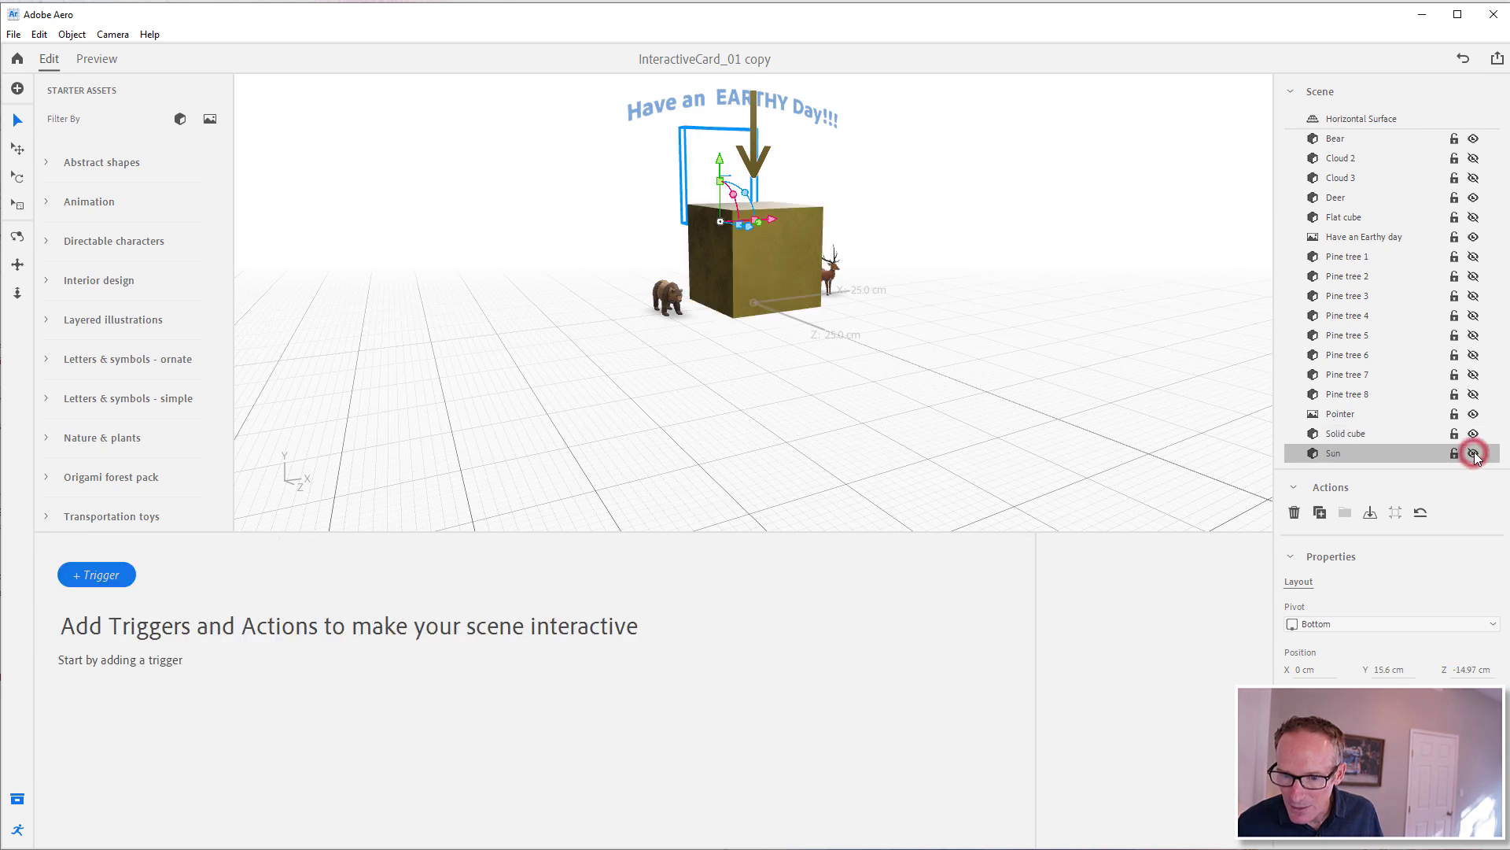
pyautogui.click(1474, 198)
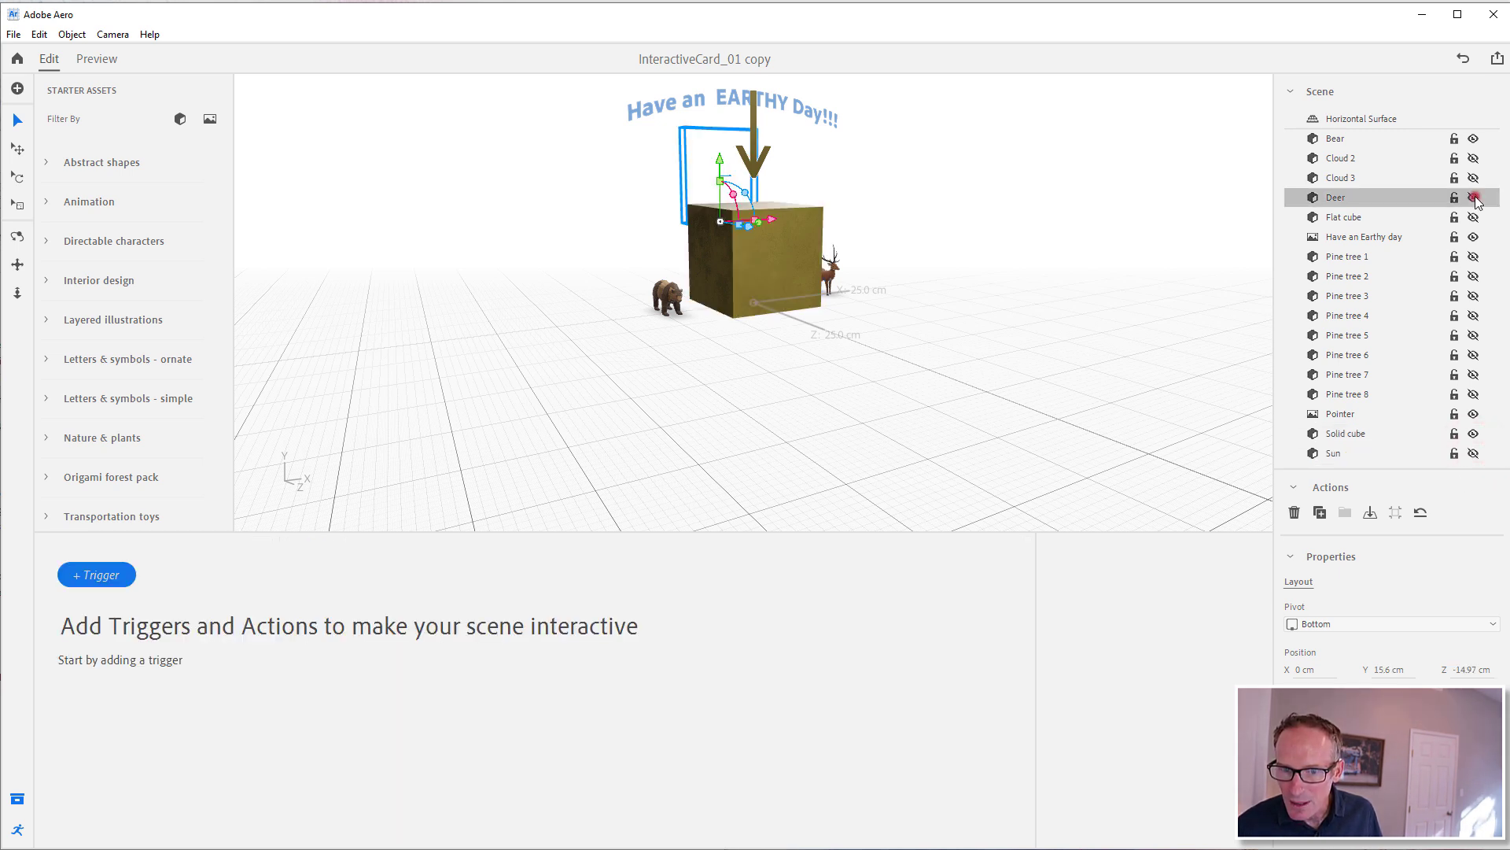
pyautogui.click(1473, 139)
pyautogui.click(1475, 237)
pyautogui.click(1140, 229)
# - Preview the scene, tap the cube to play the full reveal sequence, and examine the result from several angles
pyautogui.click(116, 58)
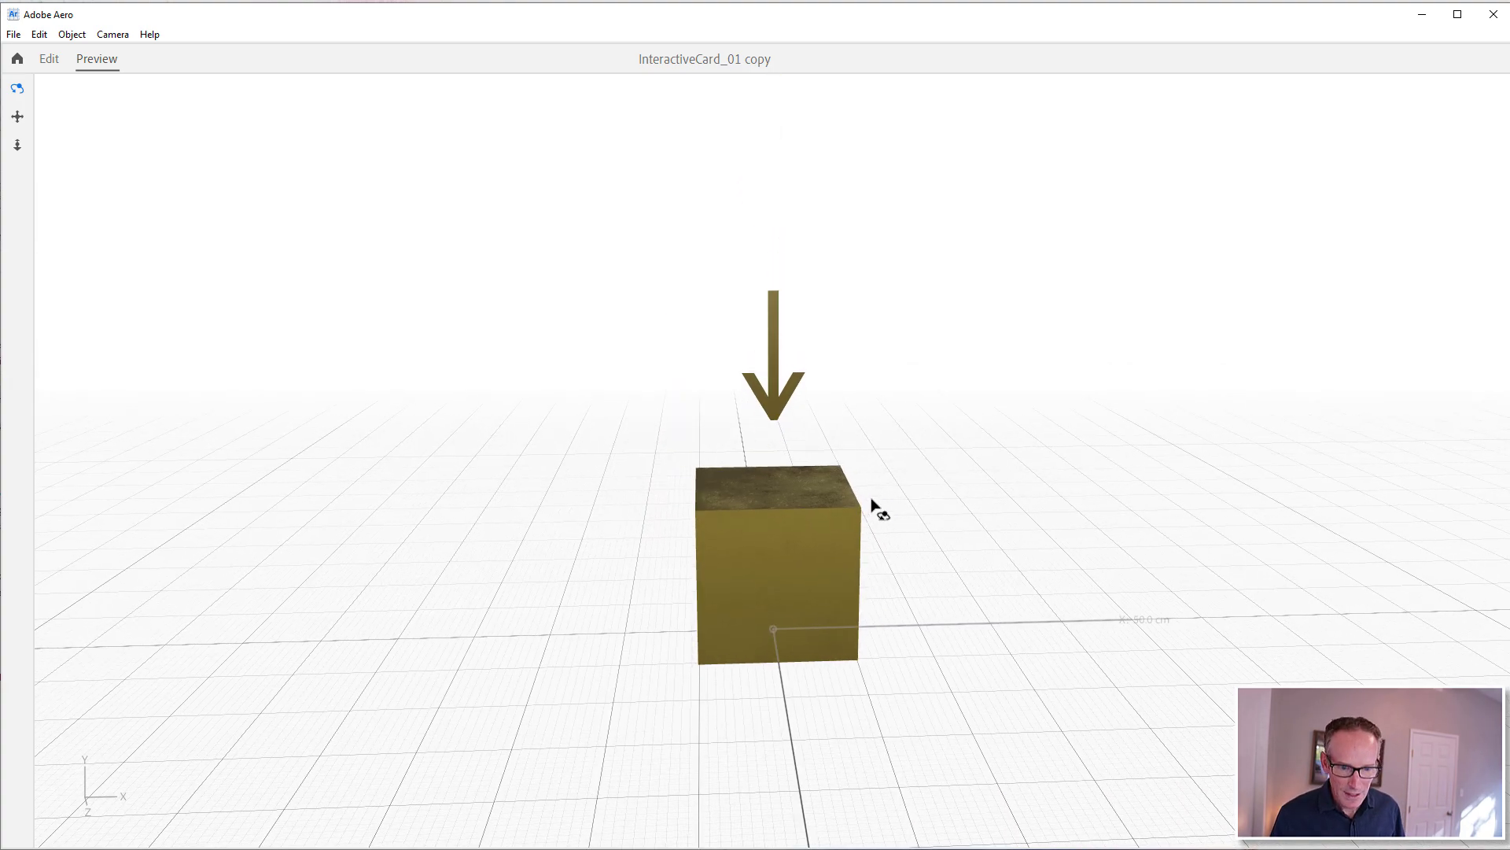
pyautogui.click(821, 517)
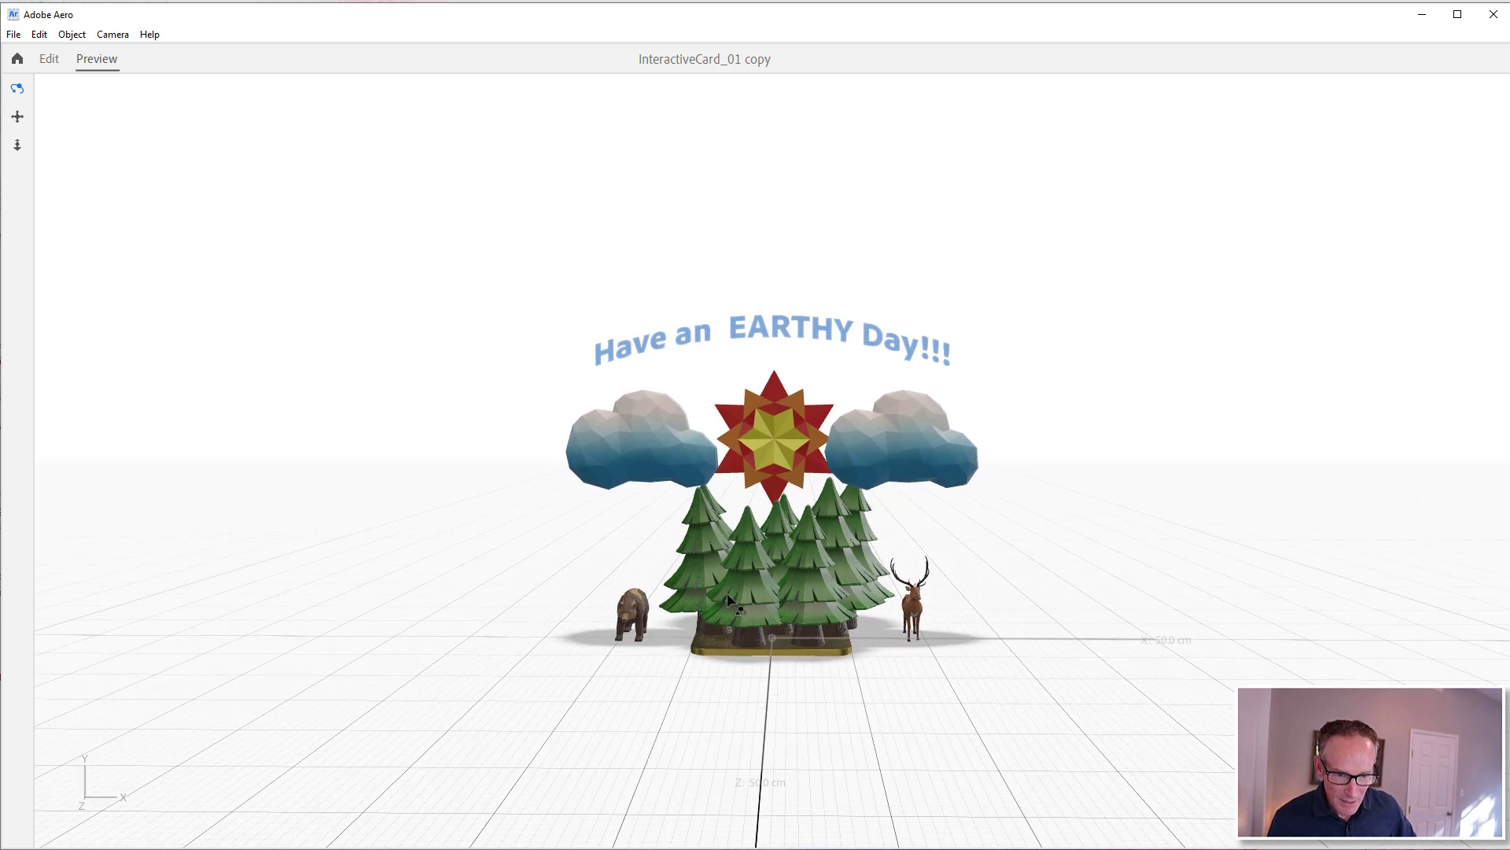
pyautogui.moveTo(908, 590); pyautogui.dragTo(904, 559)
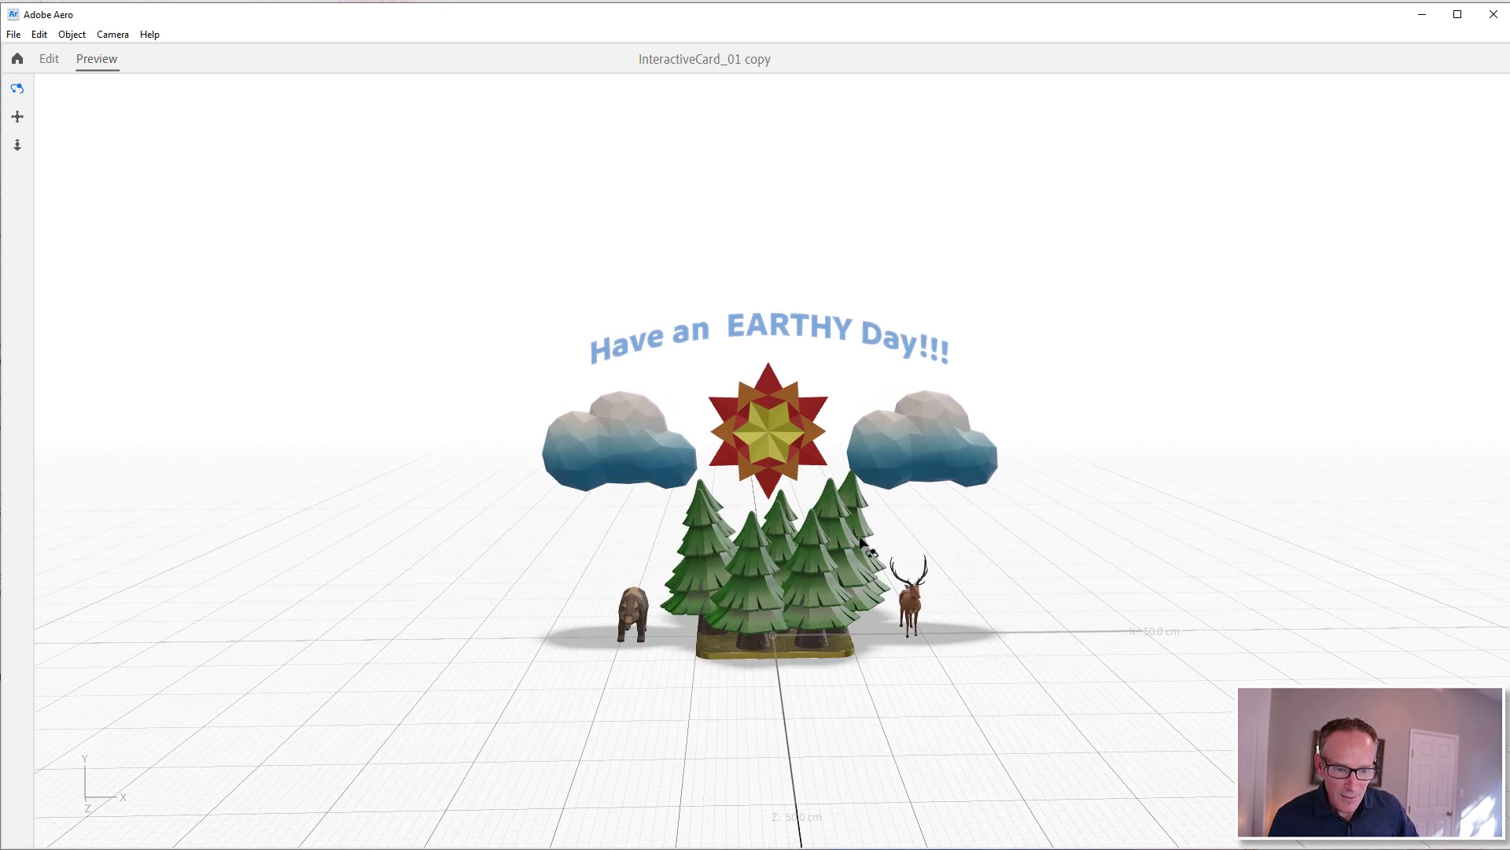
pyautogui.moveTo(1041, 404); pyautogui.dragTo(826, 411)
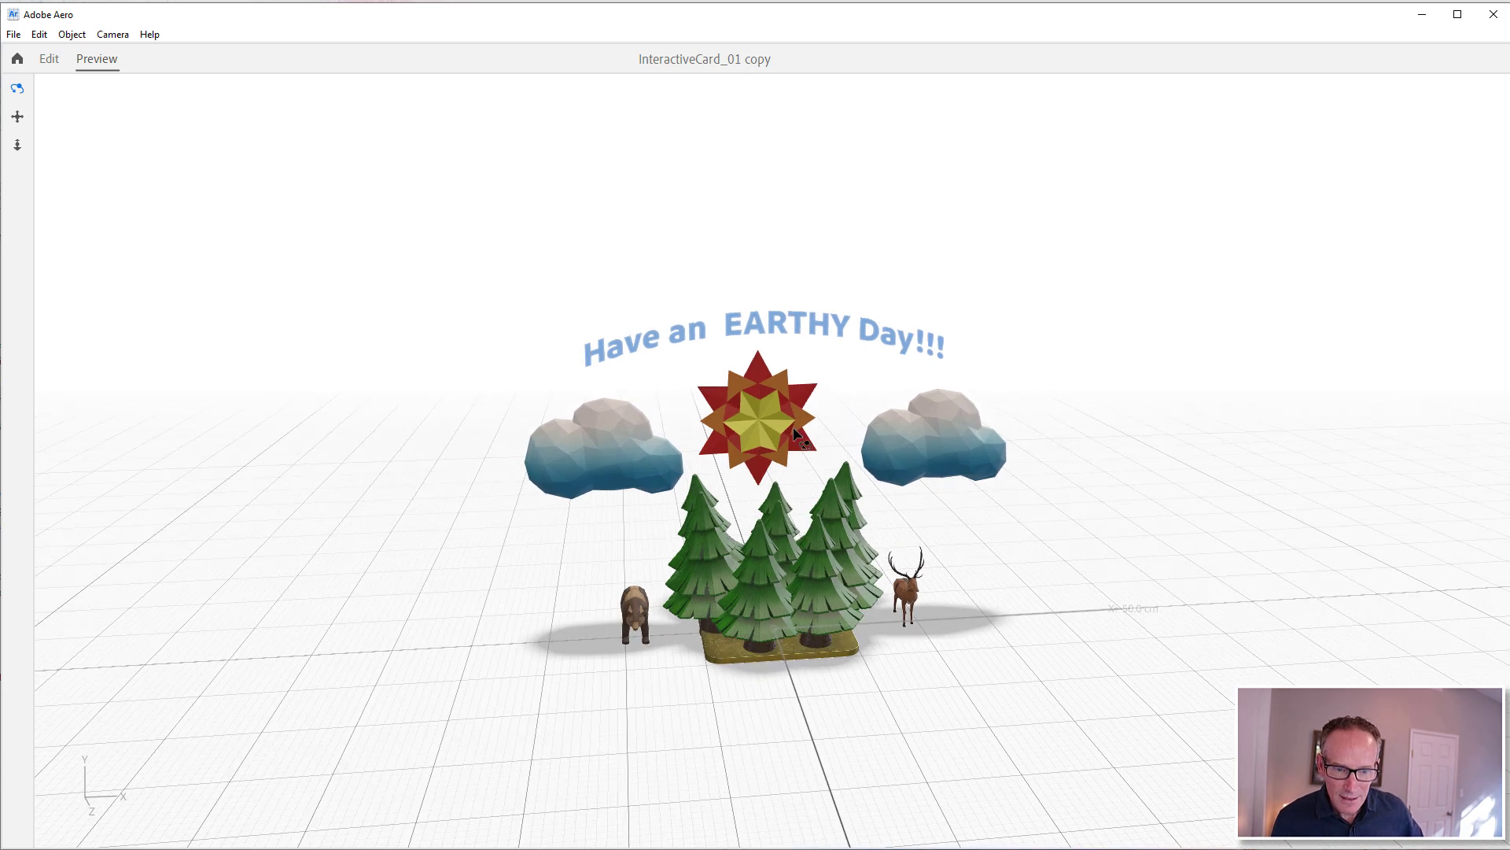
pyautogui.moveTo(952, 365); pyautogui.dragTo(999, 428)
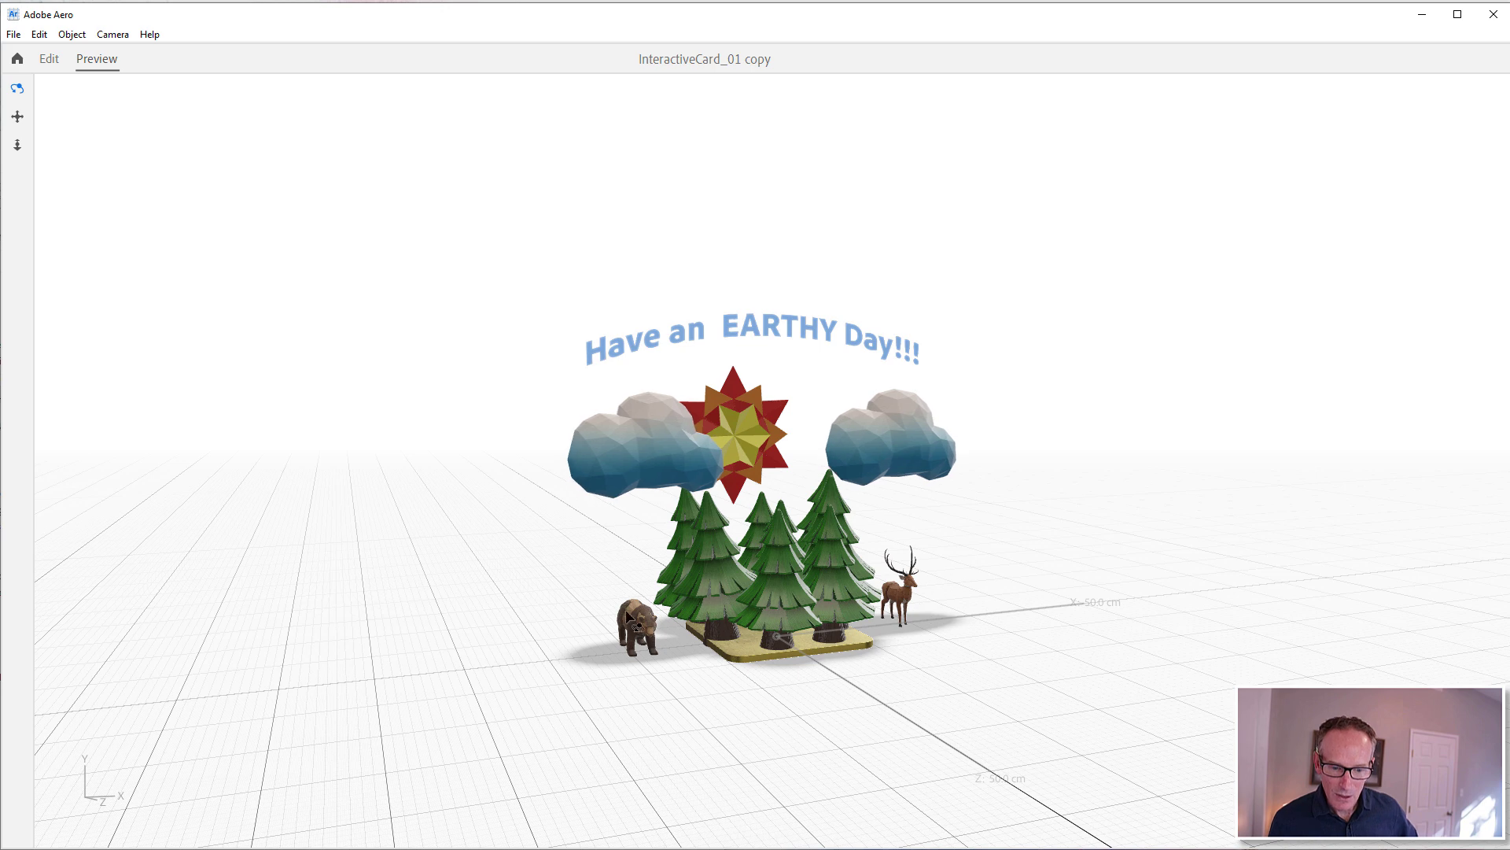
pyautogui.moveTo(973, 398); pyautogui.dragTo(848, 417)
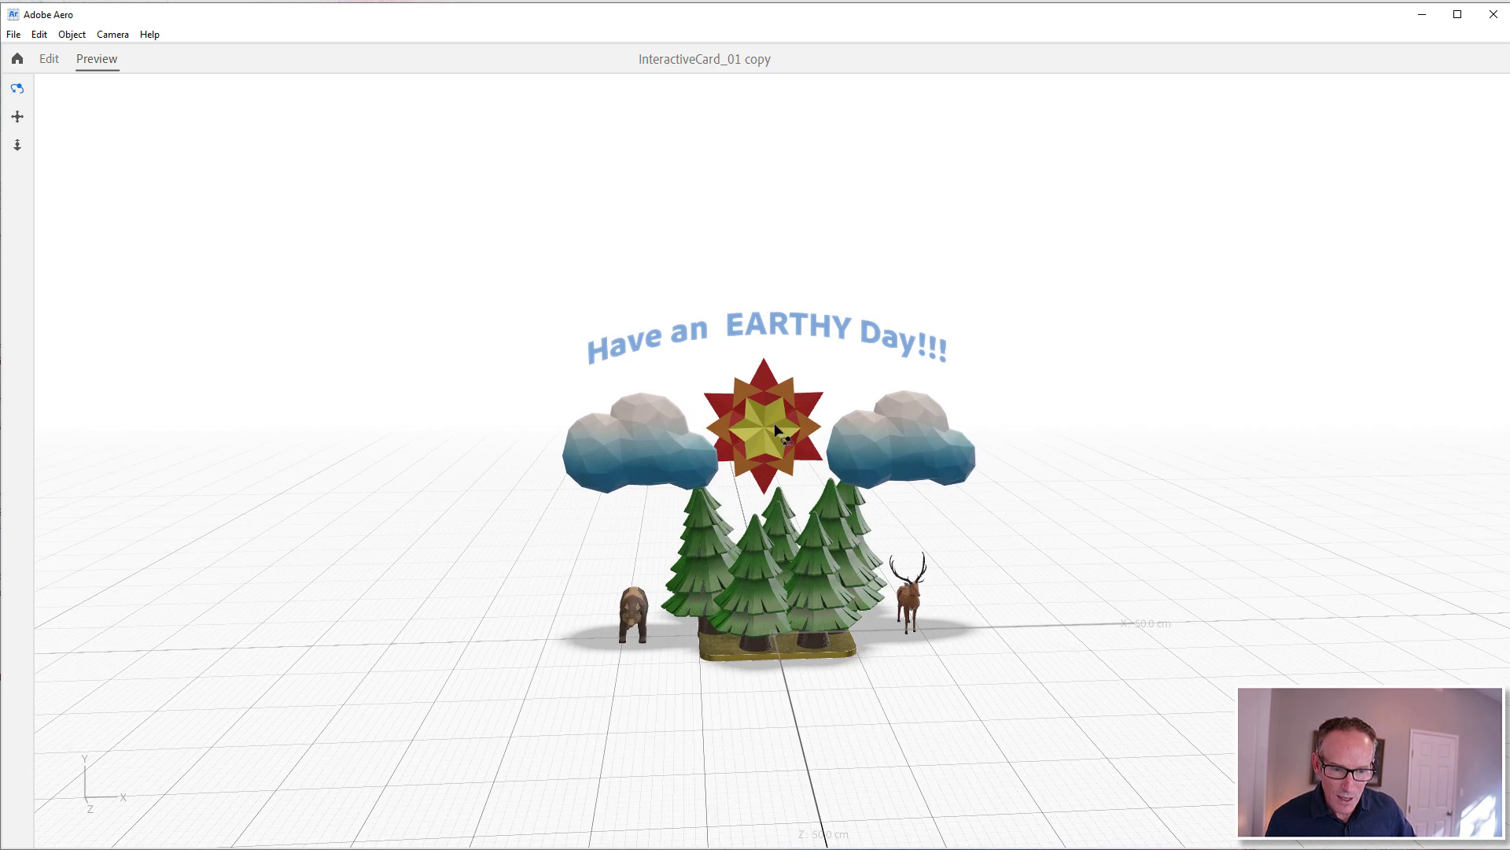
pyautogui.moveTo(967, 323); pyautogui.dragTo(1014, 268)
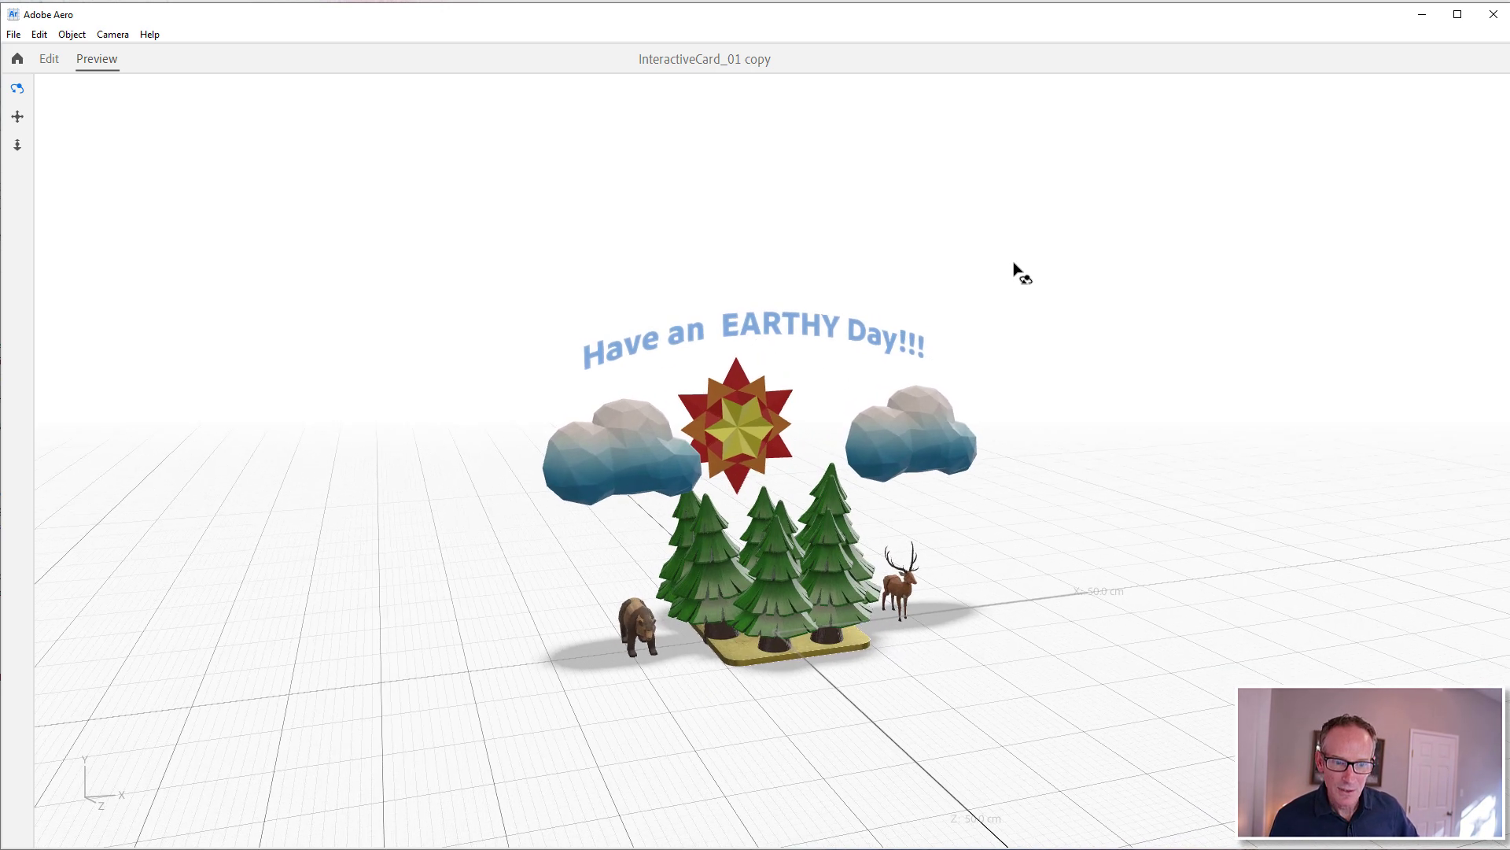
pyautogui.moveTo(512, 448); pyautogui.dragTo(358, 360)
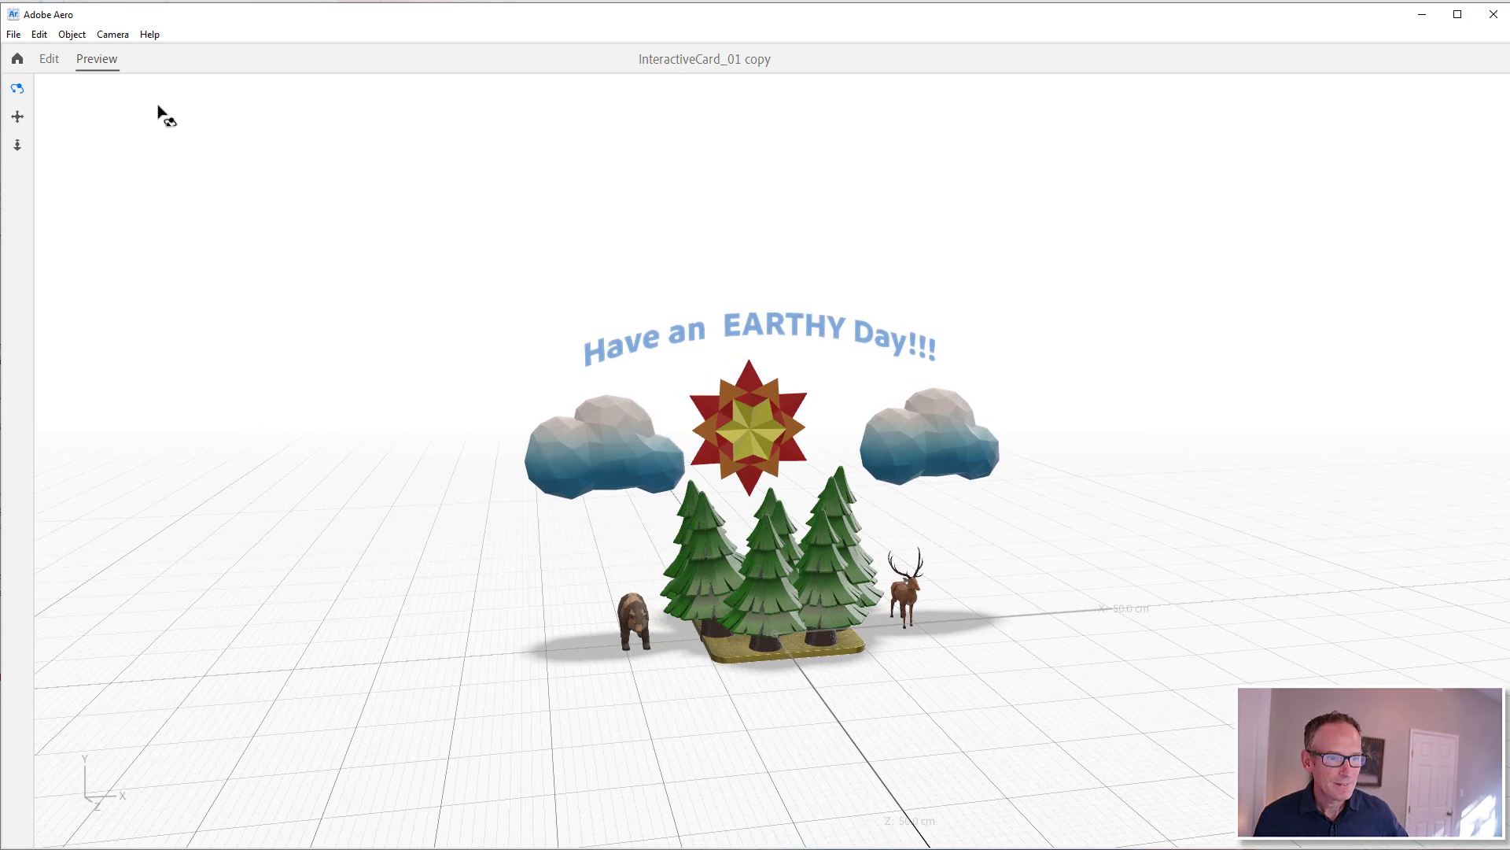